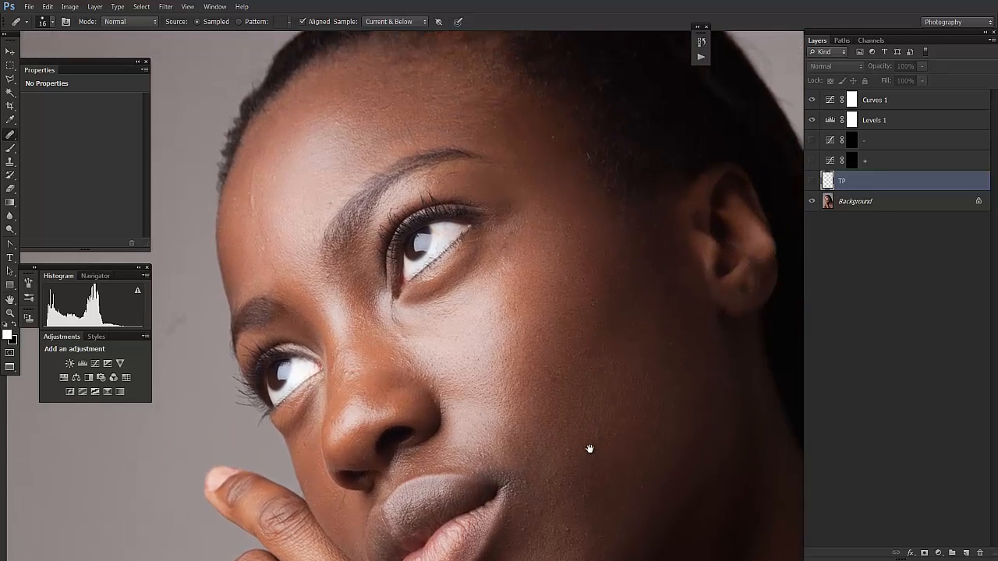
Step: Examine the portrait's face, lips, hand, forehead and hairline for skin flaws and stray hairs that need cleaning
{"action": "left_click_drag", "start_coordinate": [595, 398], "coordinate": [552, 307]}
{"action": "left_click_drag", "start_coordinate": [612, 292], "coordinate": [738, 211]}
{"action": "left_click_drag", "start_coordinate": [517, 187], "coordinate": [560, 258]}
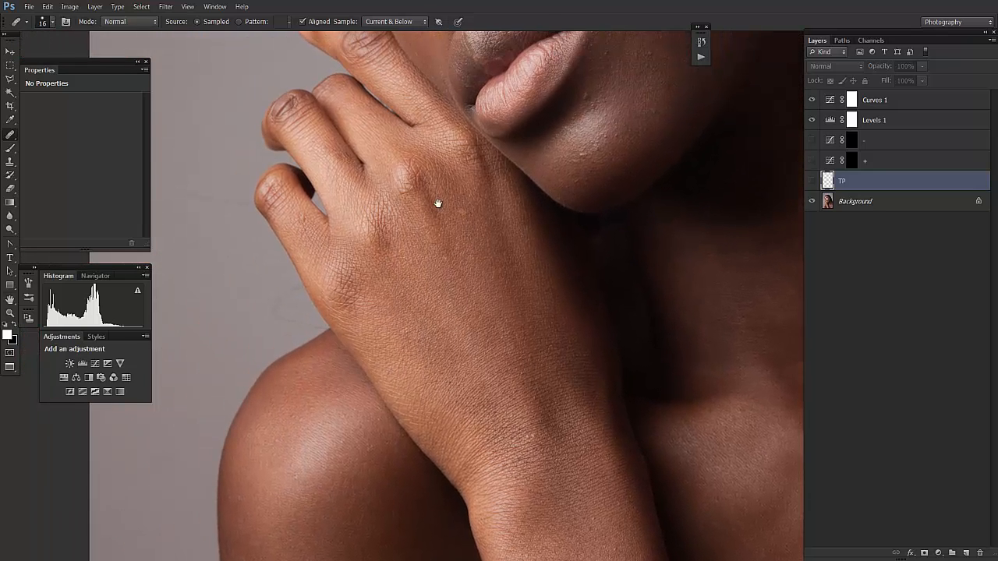
{"action": "left_click_drag", "start_coordinate": [439, 205], "coordinate": [490, 372]}
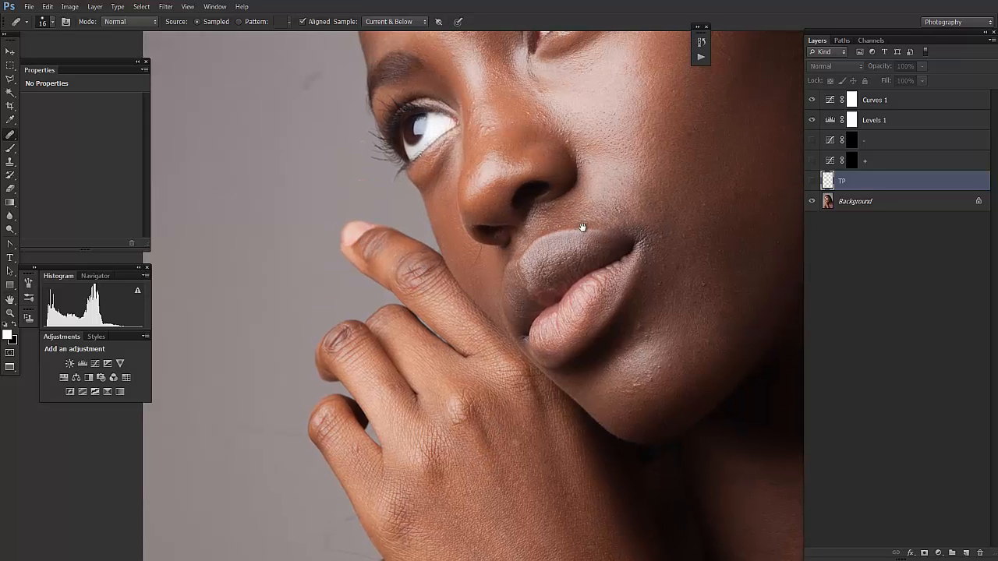
{"action": "left_click_drag", "start_coordinate": [583, 225], "coordinate": [523, 312]}
{"action": "left_click_drag", "start_coordinate": [548, 231], "coordinate": [436, 405]}
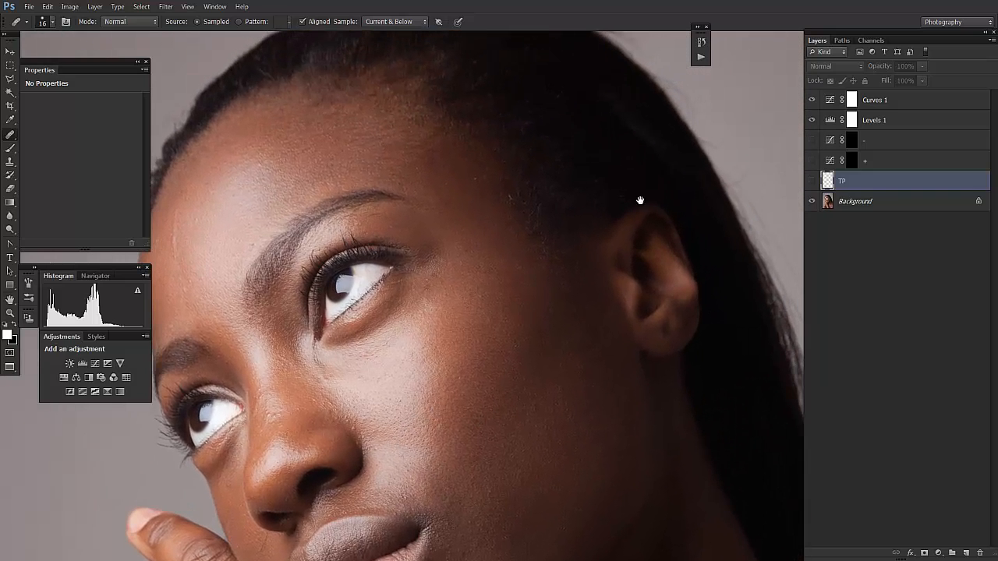
{"action": "left_click_drag", "start_coordinate": [485, 292], "coordinate": [498, 336]}
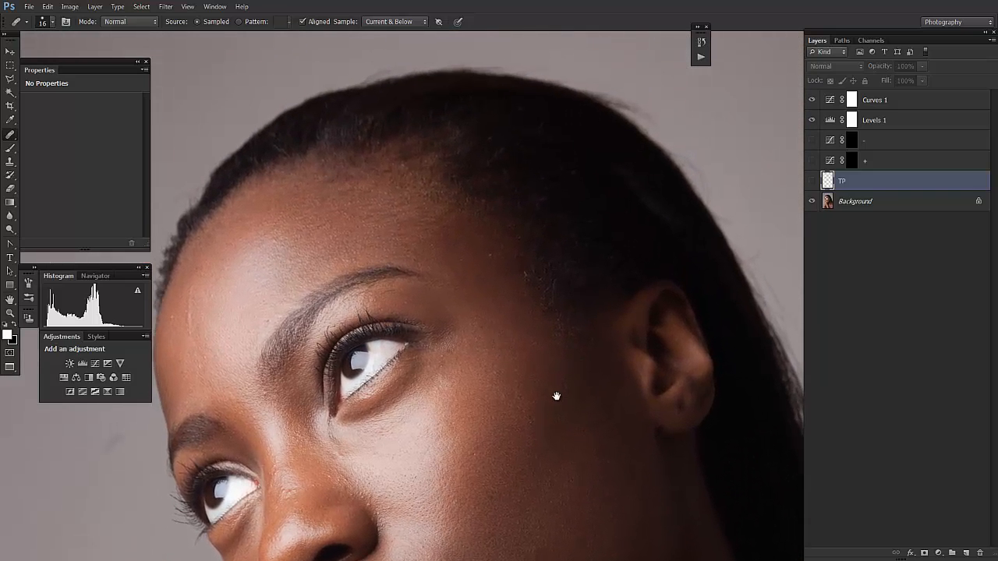
{"action": "left_click_drag", "start_coordinate": [554, 397], "coordinate": [506, 334]}
{"action": "left_click_drag", "start_coordinate": [390, 353], "coordinate": [637, 225]}
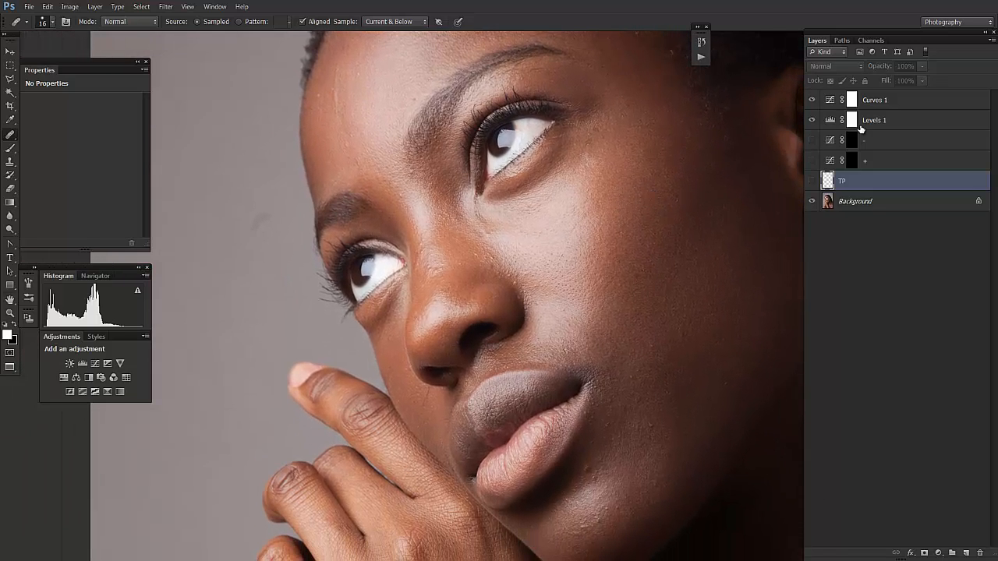
{"action": "key", "text": "ctrl+minus"}
{"action": "key", "text": "ctrl+minus"}
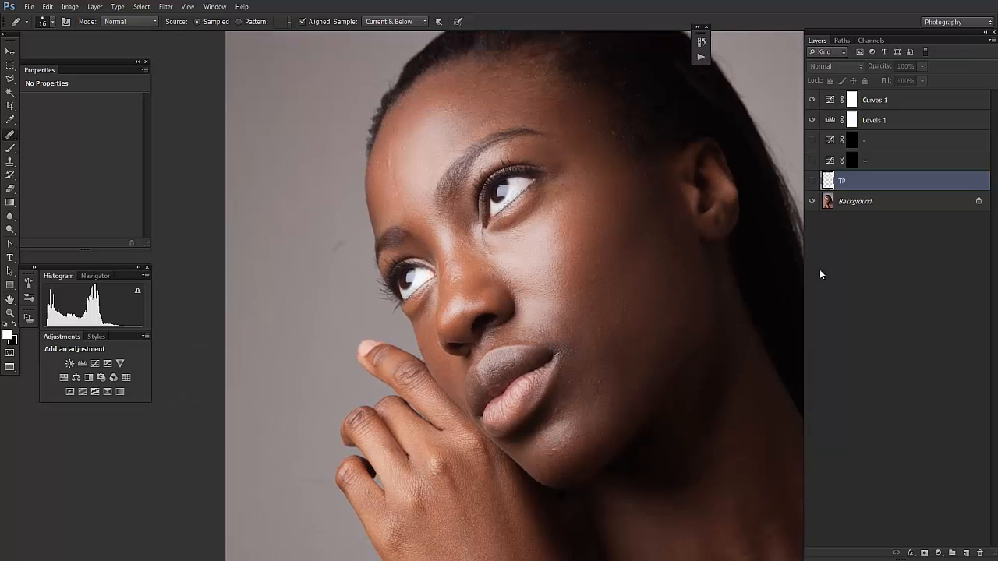
Step: Create a new layer named "Nettoyage" directly above the Background layer
{"action": "left_click", "coordinate": [854, 204]}
{"action": "key", "text": "ctrl+shift+n"}
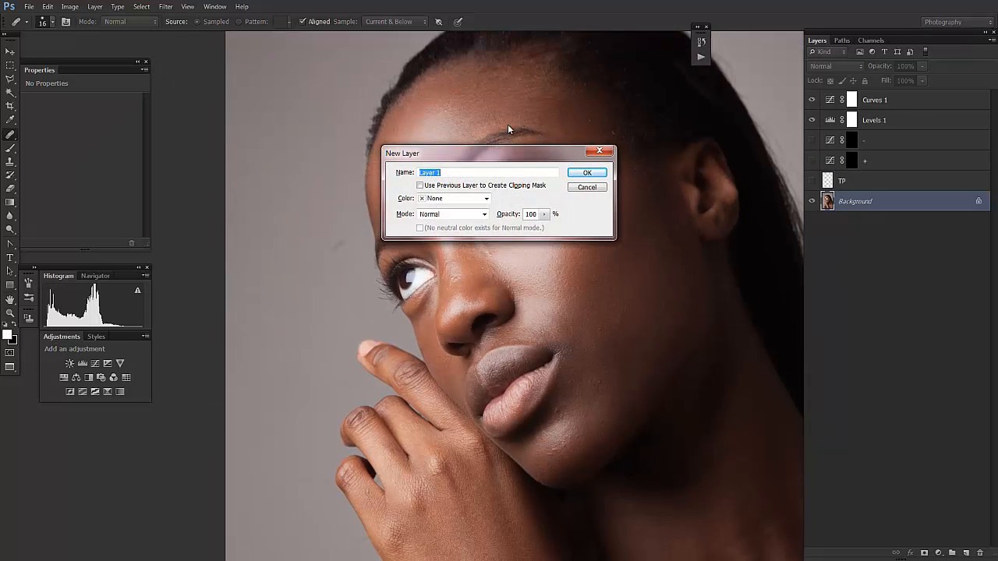
{"action": "type", "text": "Nettoyage"}
{"action": "key", "text": "Return"}
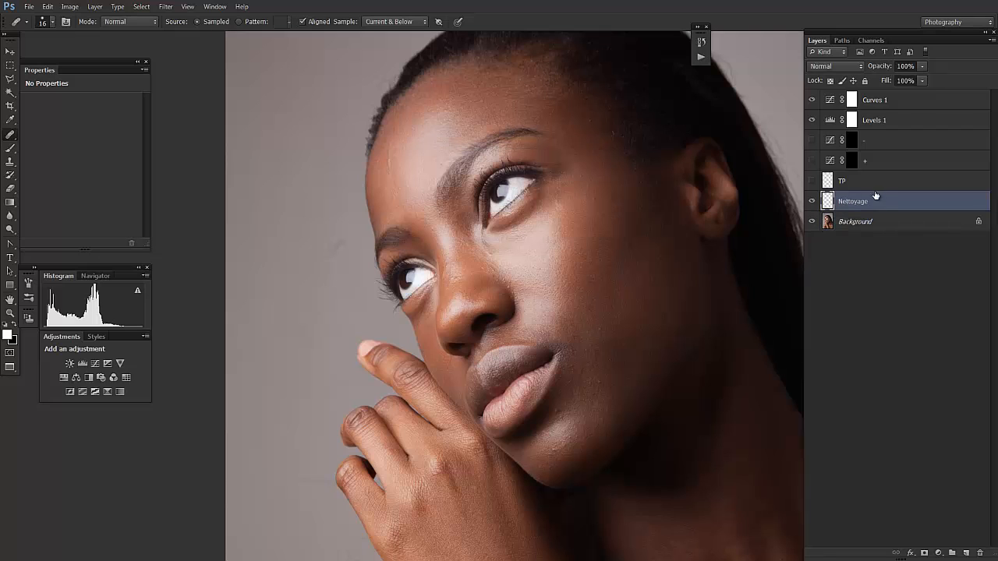
Step: Make the TP layer and the "-" and "+" curves adjustment layers visible
{"action": "left_click", "coordinate": [874, 184]}
{"action": "left_click", "coordinate": [812, 181]}
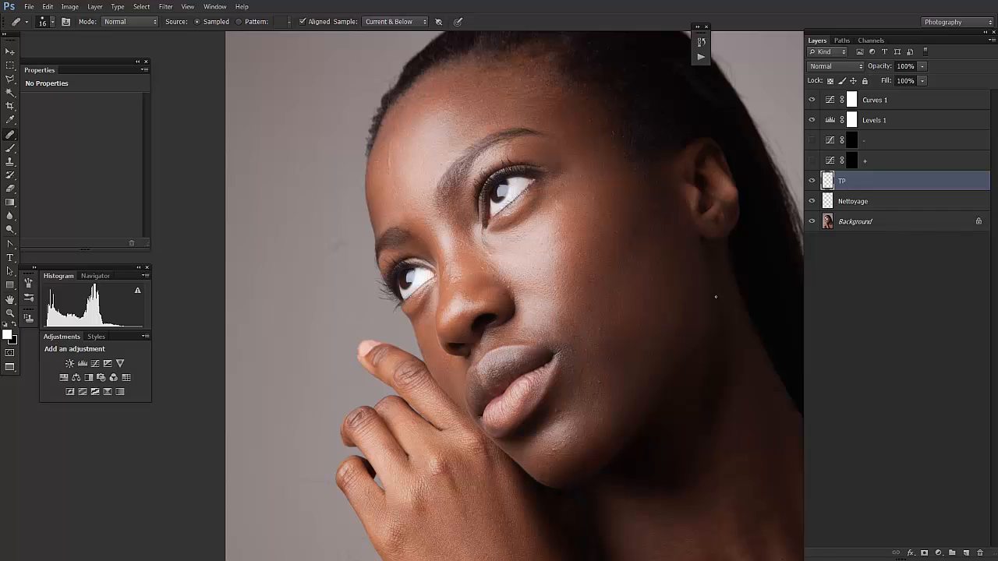
{"action": "left_click", "coordinate": [872, 160]}
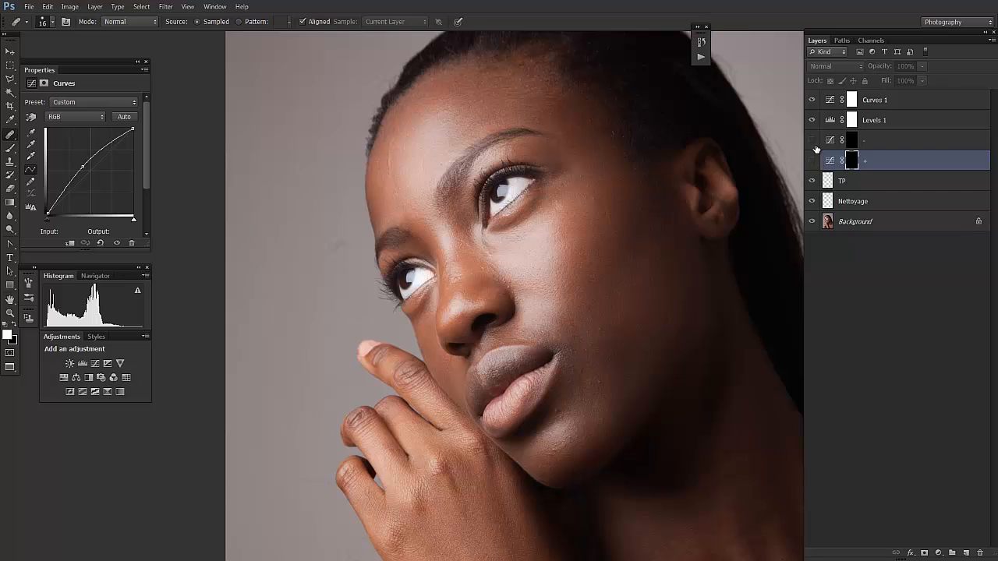
{"action": "left_click_drag", "start_coordinate": [812, 145], "coordinate": [812, 160]}
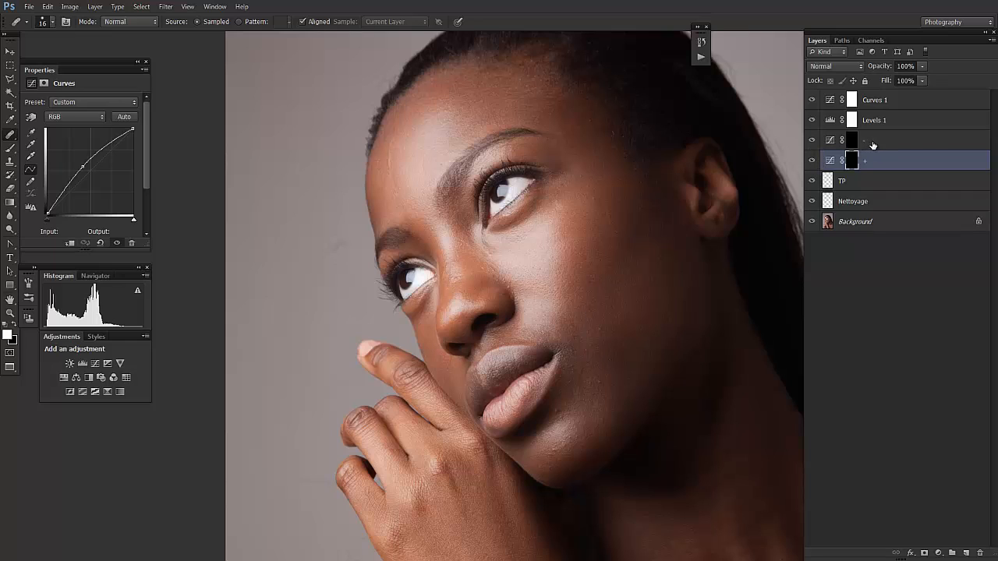
Step: Group the "-" and "+" curves layers and name the group "DB"
{"action": "left_click", "coordinate": [873, 145], "text": "shift"}
{"action": "key", "text": "ctrl+g"}
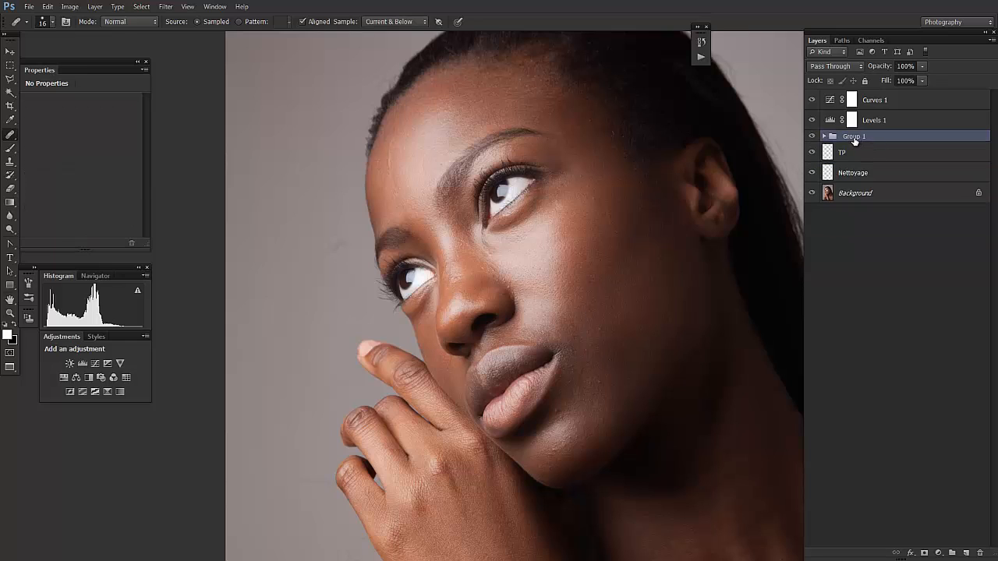
{"action": "double_click", "coordinate": [854, 138]}
{"action": "type", "text": "DB"}
{"action": "key", "text": "Return"}
Step: Group the Levels 1 and Curves 1 adjustment layers and name the group "K"
{"action": "left_click", "coordinate": [887, 121]}
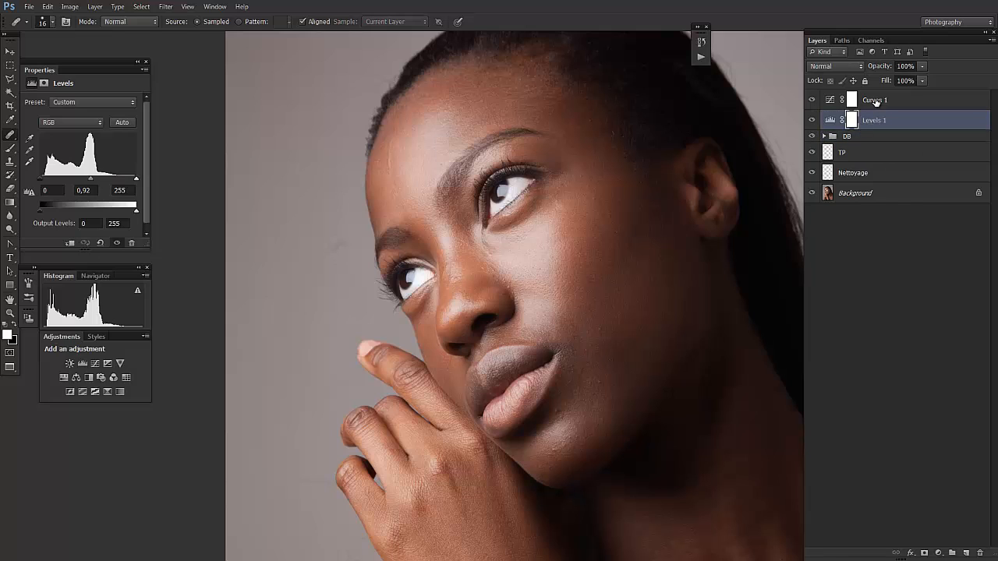
{"action": "mouse_move", "coordinate": [811, 120]}
{"action": "left_mouse_down"}
{"action": "mouse_move", "coordinate": [816, 104]}
{"action": "mouse_move", "coordinate": [813, 125]}
{"action": "left_mouse_up"}
{"action": "left_click", "coordinate": [874, 106], "text": "shift"}
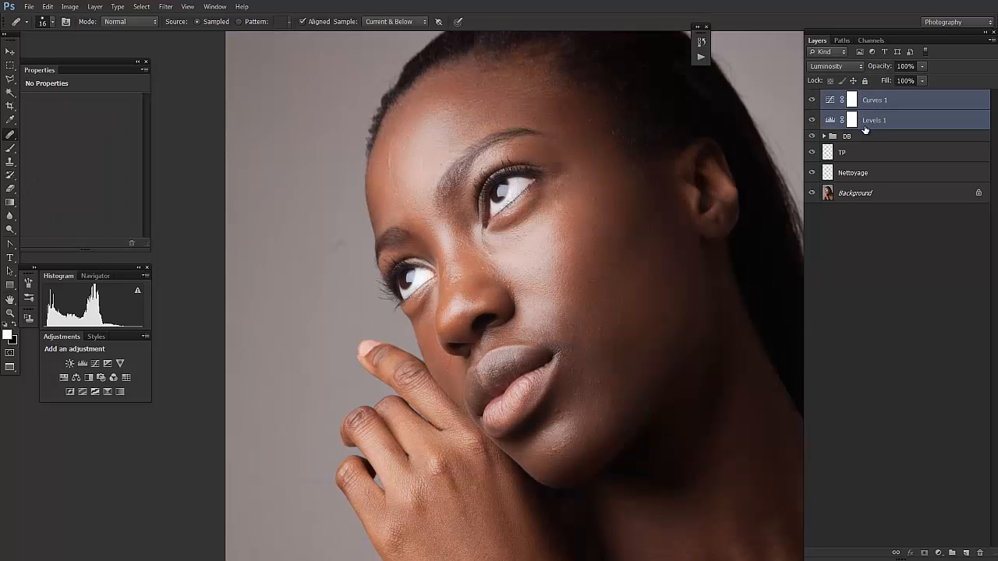
{"action": "key", "text": "ctrl+g"}
{"action": "double_click", "coordinate": [857, 96]}
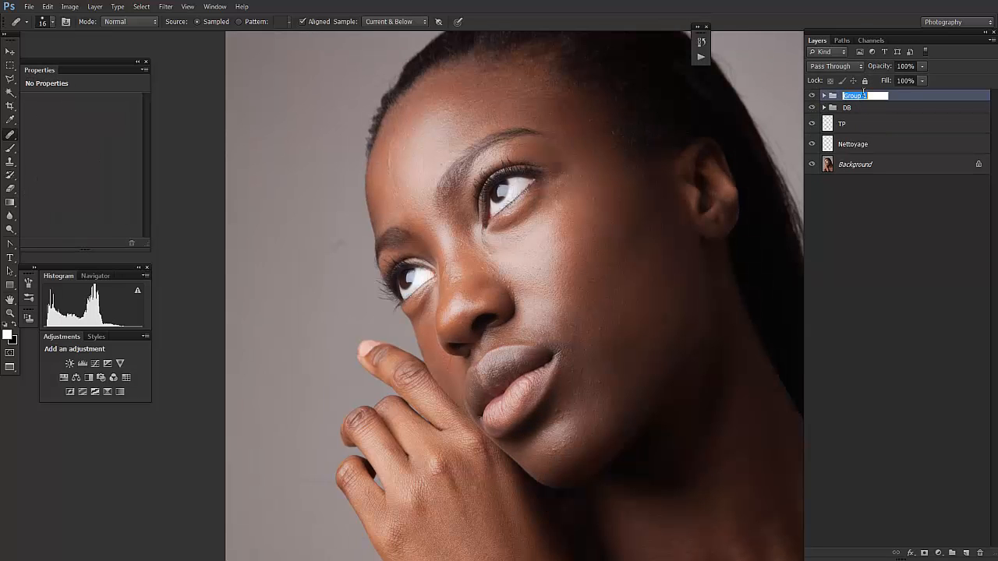
{"action": "type", "text": "K"}
{"action": "key", "text": "Return"}
Step: Make the empty Nettoyage layer above the Background the active layer
{"action": "left_click", "coordinate": [906, 146]}
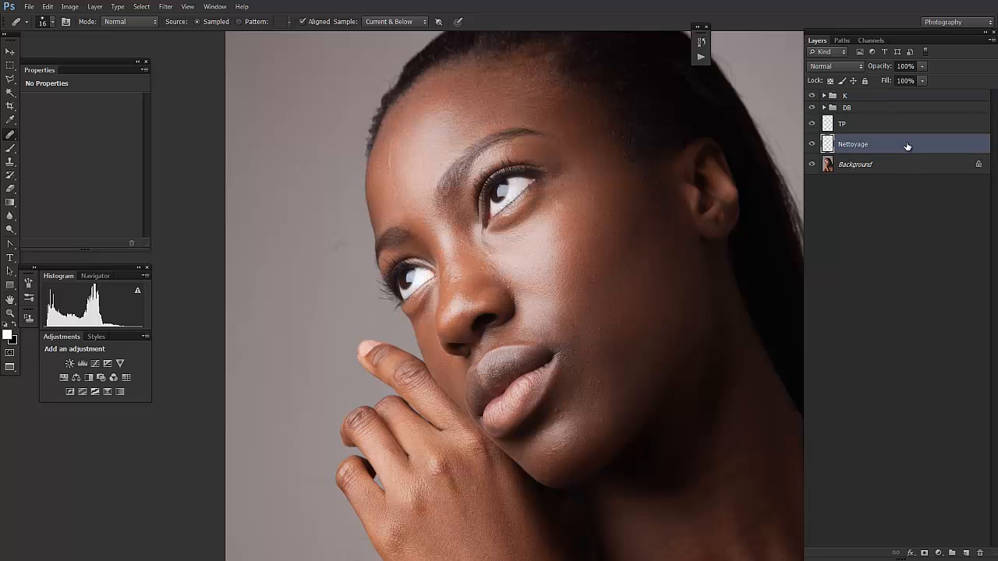
{"action": "left_click", "coordinate": [860, 168]}
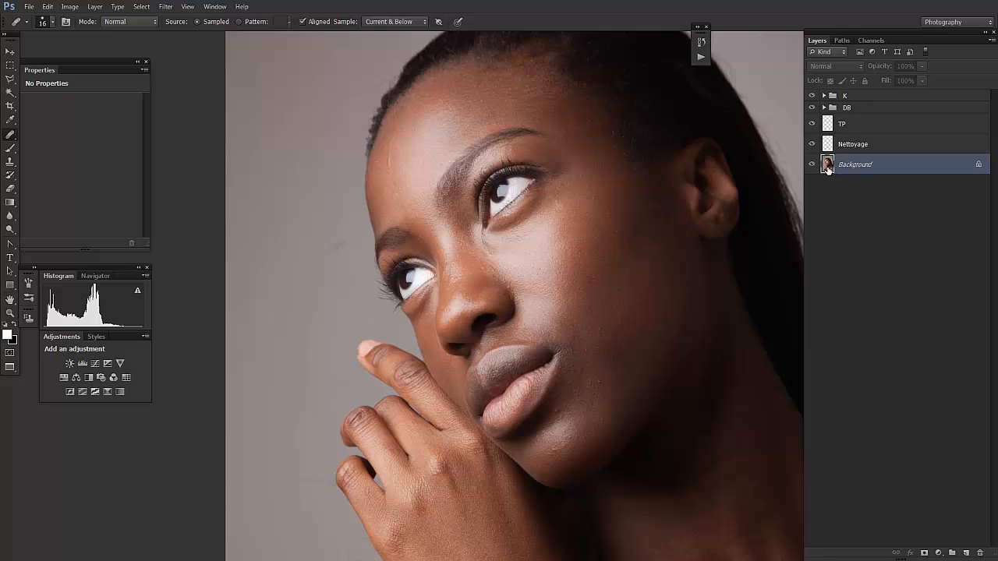
{"action": "left_click", "coordinate": [862, 146]}
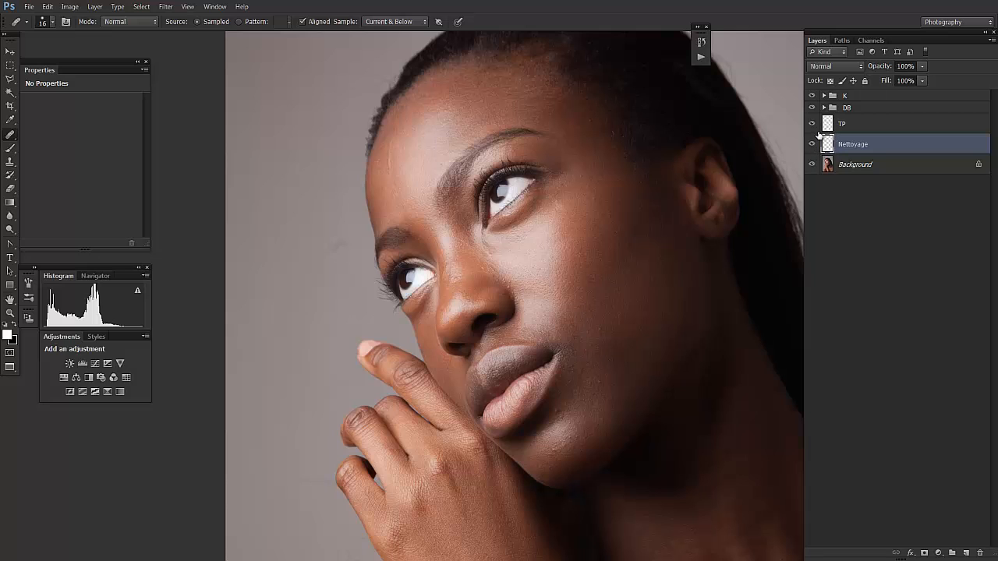
{"action": "key", "text": "ctrl+shift+n"}
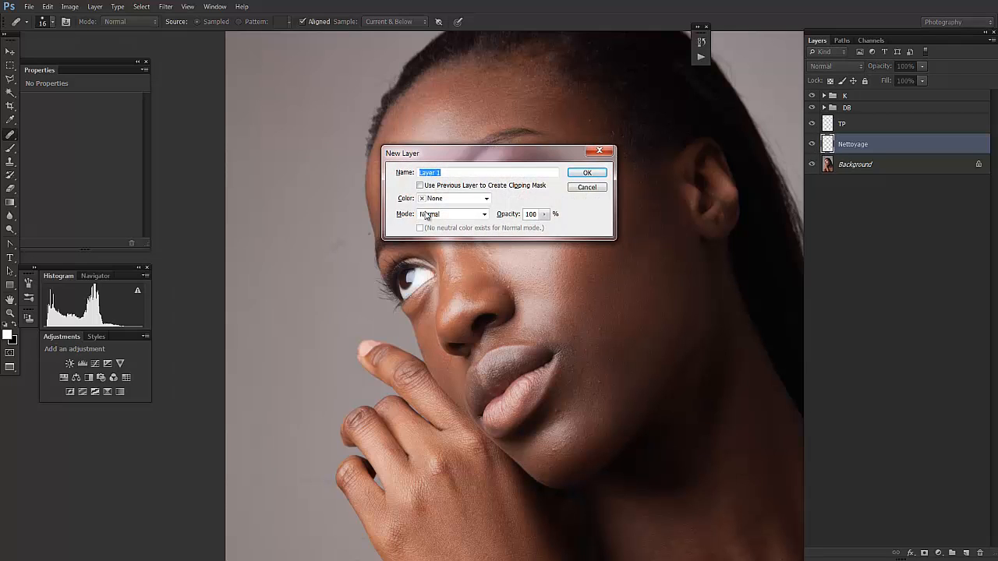
{"action": "left_click", "coordinate": [590, 189]}
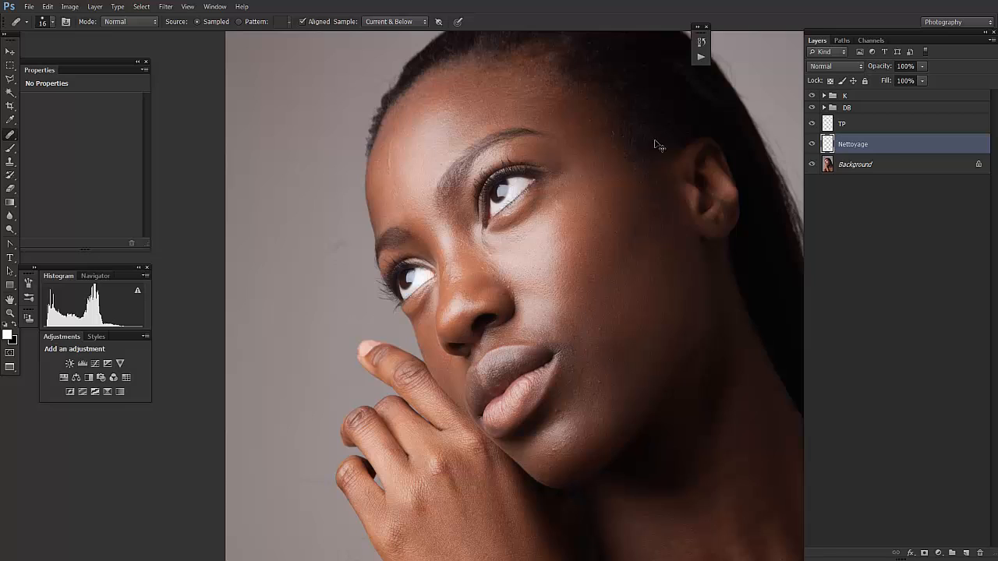
Step: Set the brush size to 31 for the Healing Brush and show the available healing tools
{"action": "scroll", "coordinate": [654, 143], "scroll_direction": "up", "scroll_amount": 5}
{"action": "left_click_drag", "start_coordinate": [525, 289], "coordinate": [530, 290]}
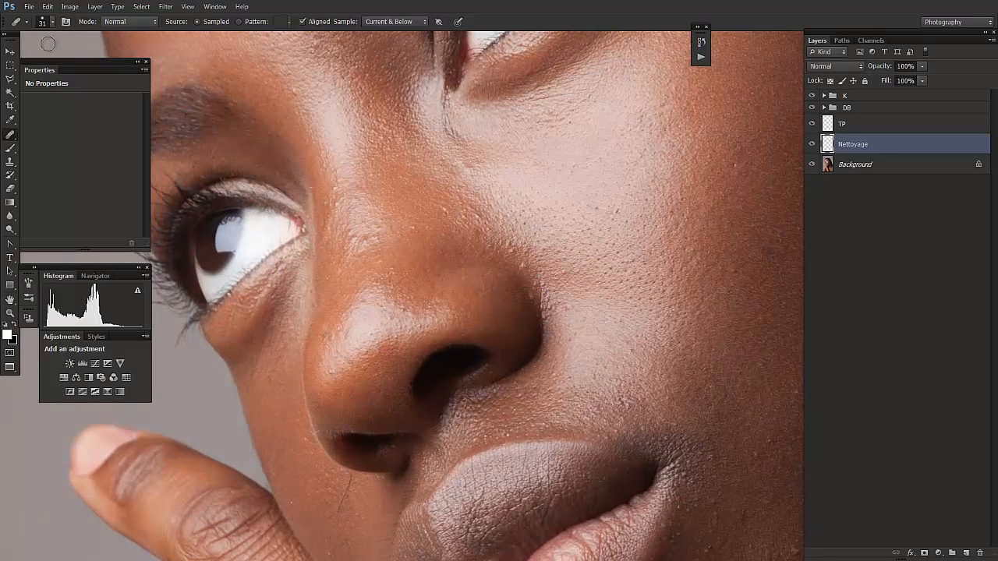
{"action": "left_click", "coordinate": [10, 135]}
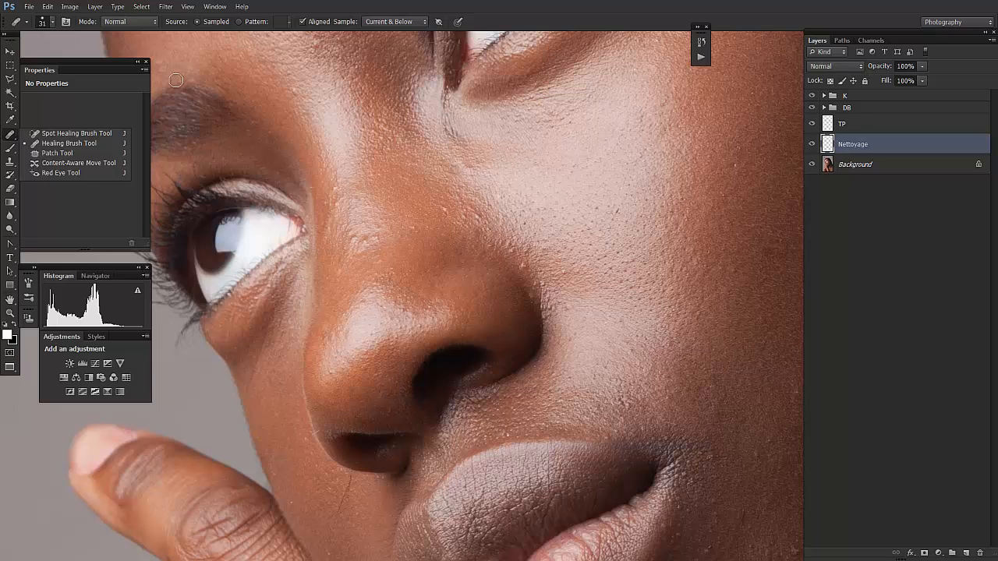
Step: Try the Current Layer sample option for the Healing Brush and restore it to Current & Below
{"action": "left_click", "coordinate": [412, 22]}
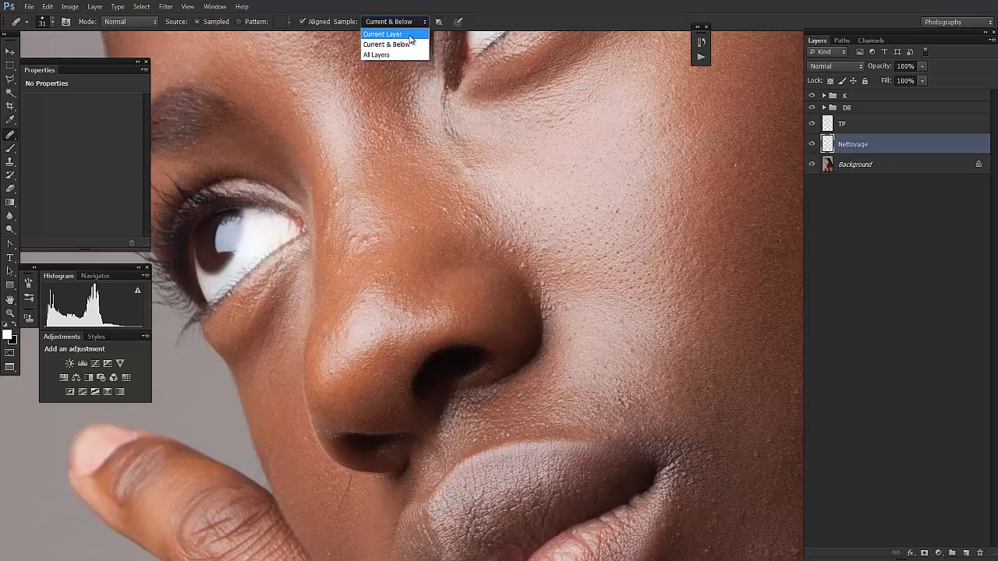
{"action": "left_click", "coordinate": [409, 35]}
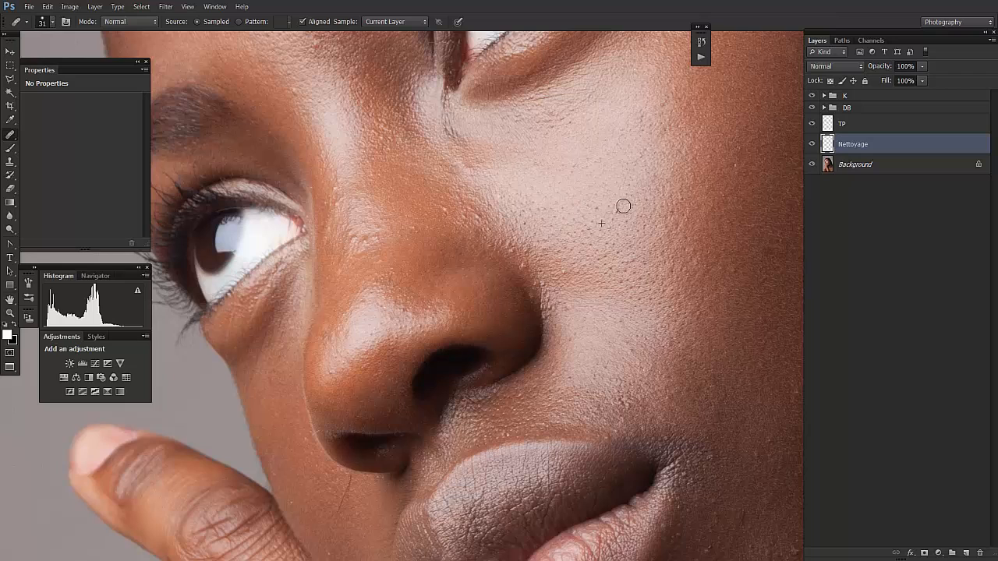
{"action": "left_click", "coordinate": [419, 23]}
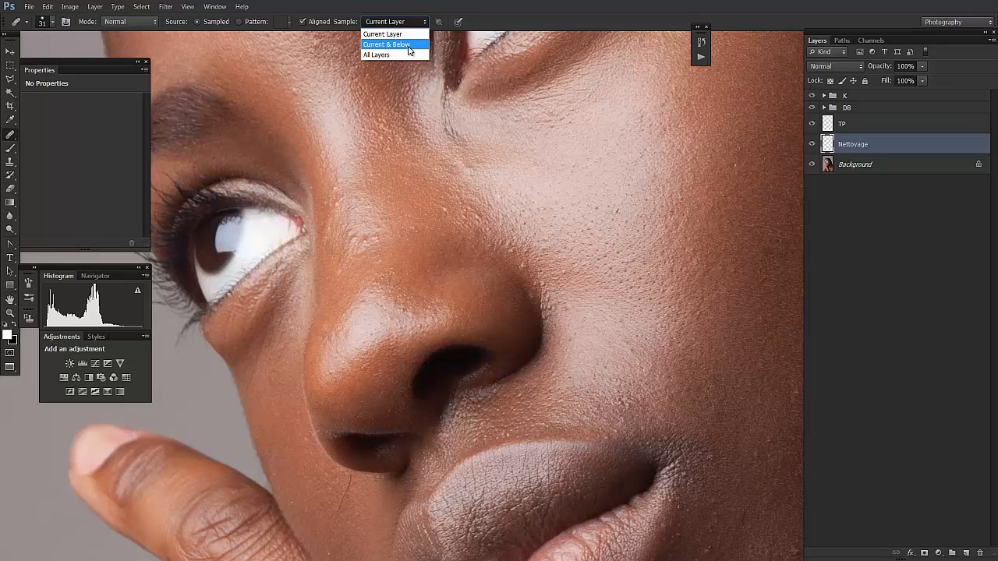
{"action": "left_click", "coordinate": [399, 46]}
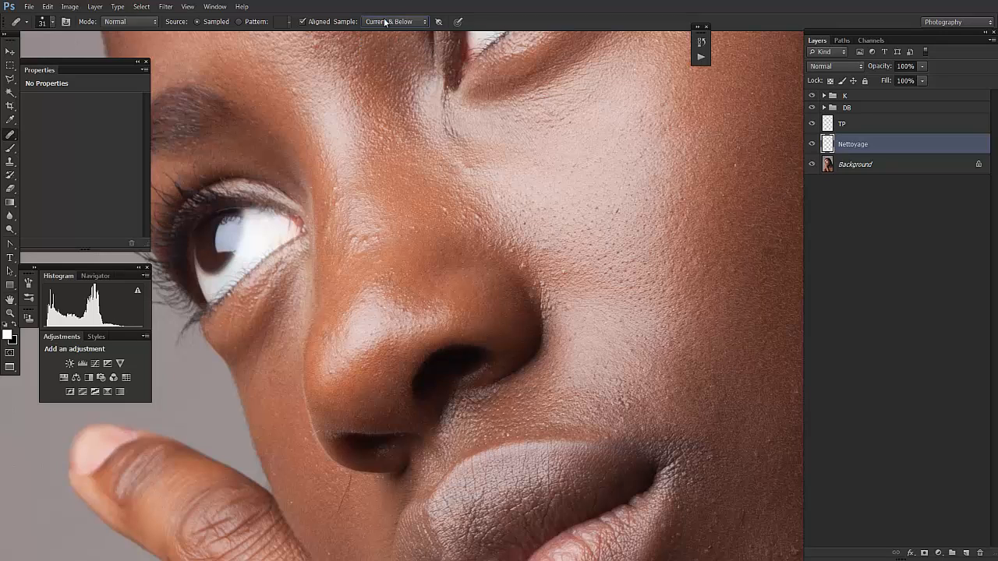
{"action": "left_click", "coordinate": [417, 22]}
{"action": "left_click", "coordinate": [403, 45]}
Step: Inspect the skin texture around the nose, cheek and eye at 100%, 200% and 300% magnification, and compare it with the wider portrait
{"action": "left_click_drag", "start_coordinate": [626, 279], "coordinate": [559, 299]}
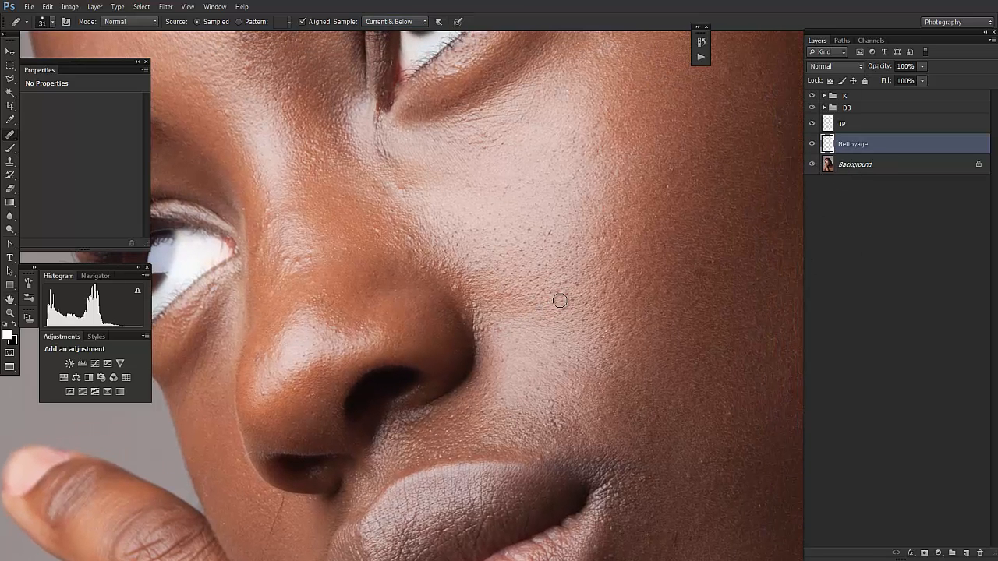
{"action": "key", "text": "f"}
{"action": "key", "text": "f"}
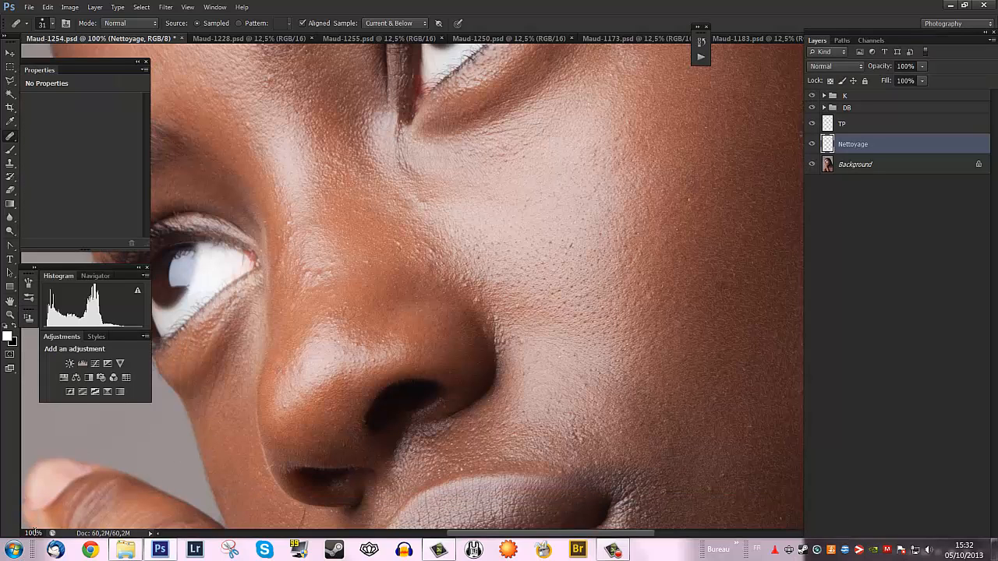
{"action": "scroll", "coordinate": [472, 355], "scroll_direction": "up", "scroll_amount": 2}
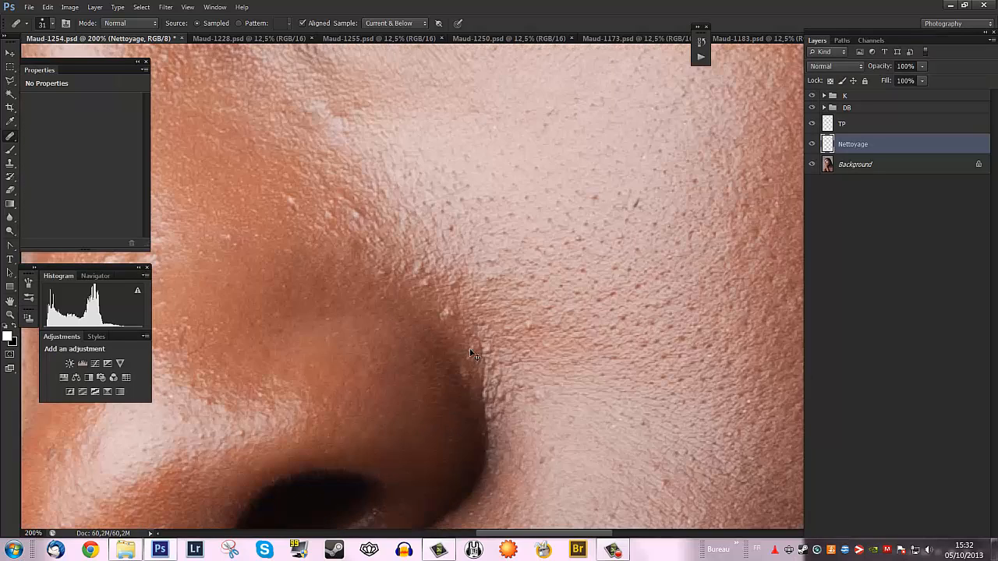
{"action": "left_click_drag", "start_coordinate": [543, 243], "coordinate": [474, 386]}
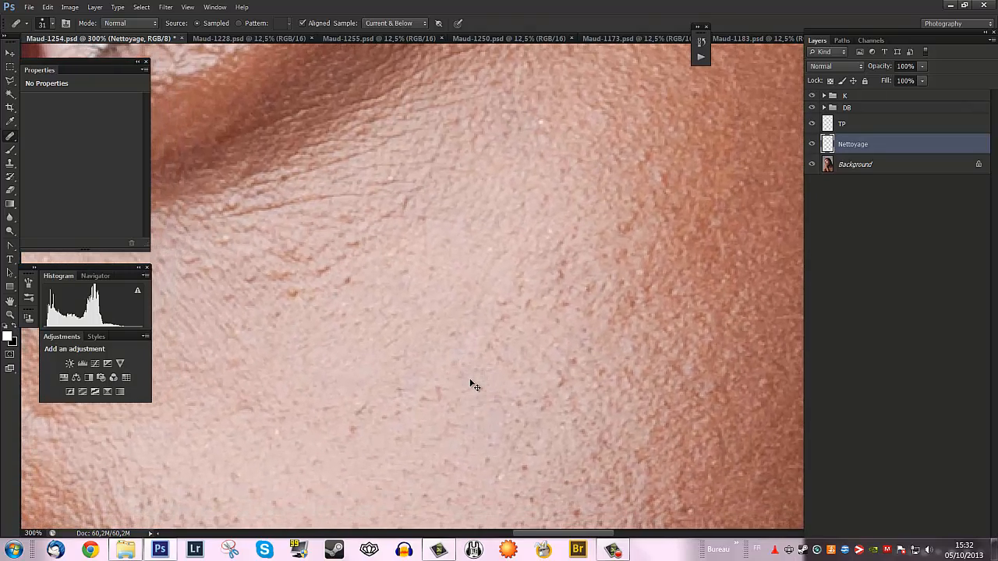
{"action": "scroll", "coordinate": [475, 385], "scroll_direction": "down", "scroll_amount": 2}
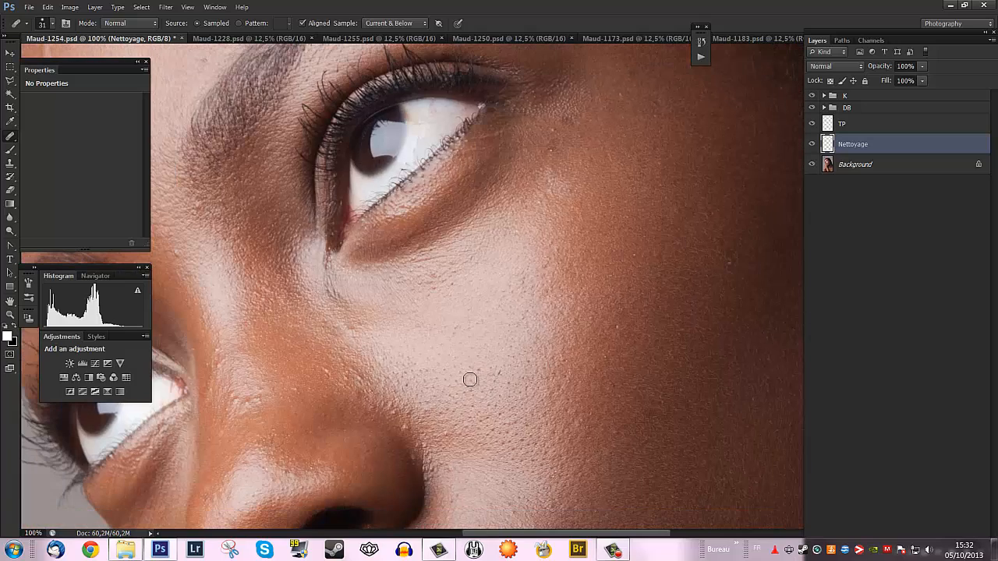
{"action": "key", "text": "f"}
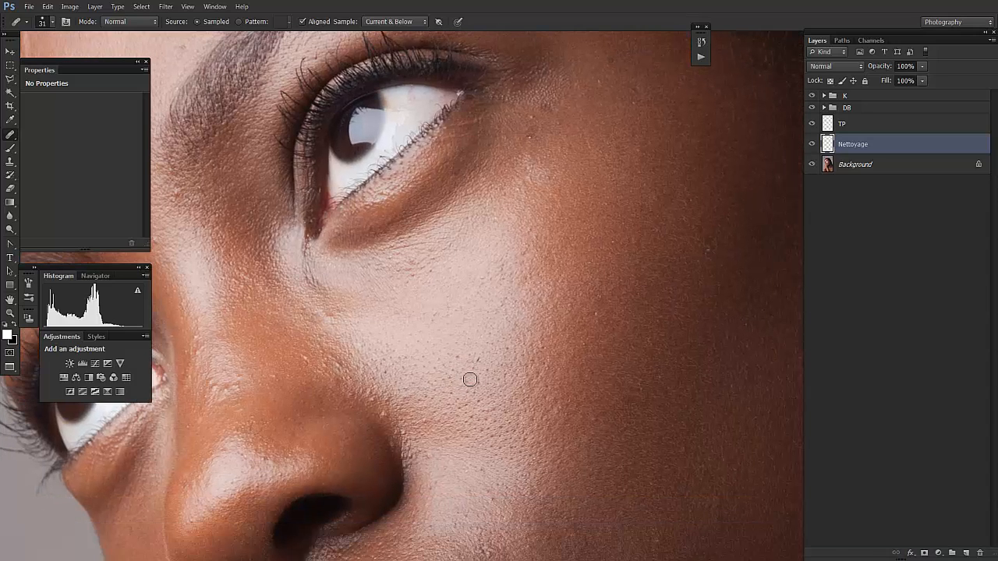
{"action": "left_click_drag", "start_coordinate": [512, 291], "coordinate": [499, 352]}
{"action": "key", "text": "ctrl+0"}
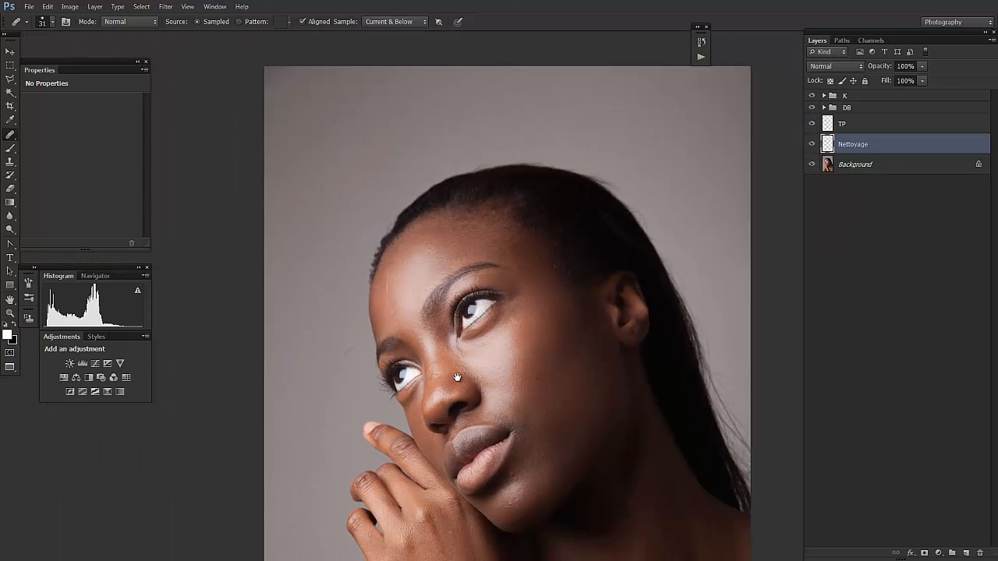
{"action": "mouse_move", "coordinate": [456, 378]}
{"action": "left_mouse_down"}
{"action": "mouse_move", "coordinate": [412, 282]}
{"action": "mouse_move", "coordinate": [413, 229]}
{"action": "mouse_move", "coordinate": [419, 293]}
{"action": "left_mouse_up"}
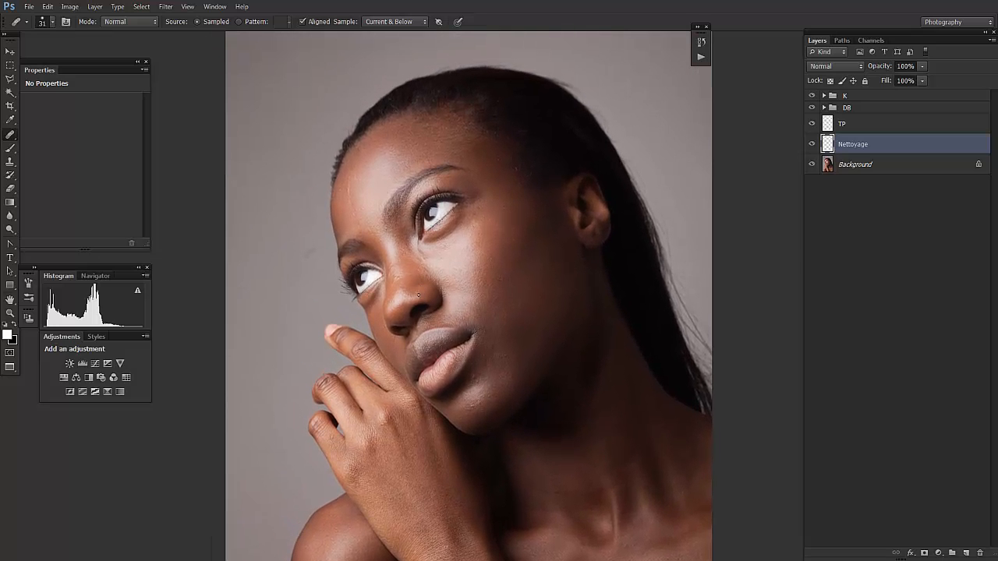
{"action": "scroll", "coordinate": [418, 297], "scroll_direction": "up", "scroll_amount": 8}
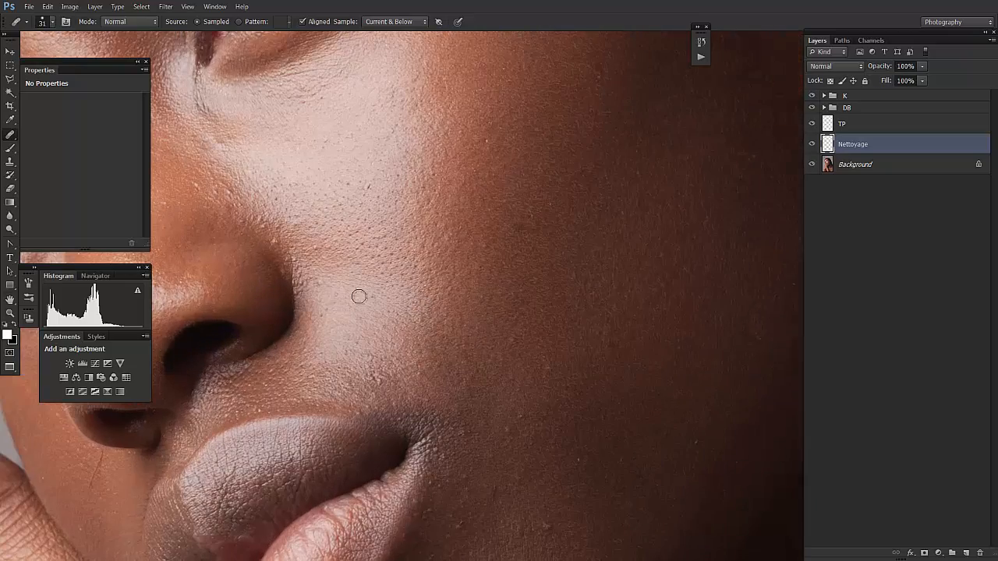
Step: Heal the small blemishes on the shaded outer cheek near the jawline, sampling clean skin right beside them
{"action": "left_click_drag", "start_coordinate": [358, 297], "coordinate": [406, 170]}
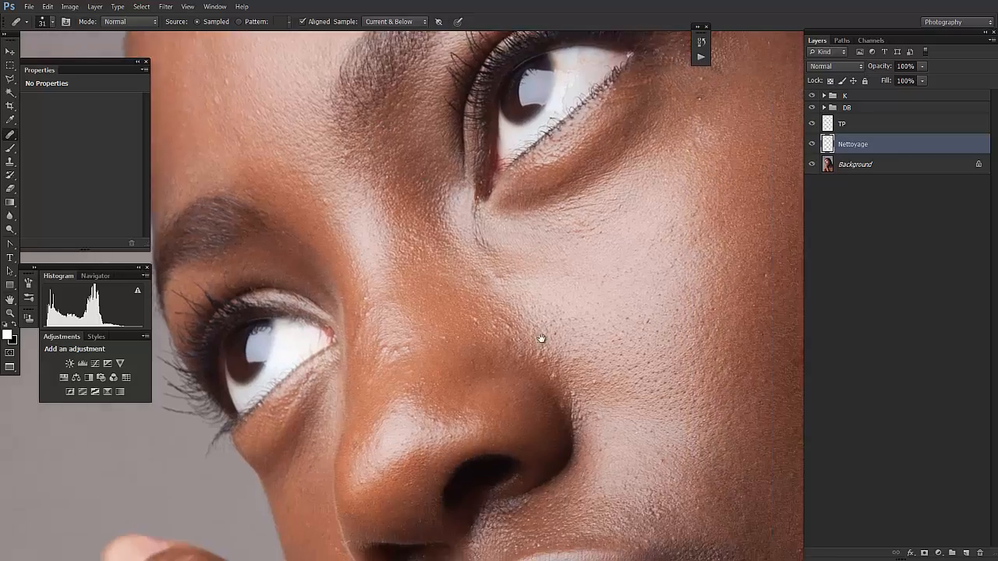
{"action": "left_click_drag", "start_coordinate": [541, 338], "coordinate": [329, 205]}
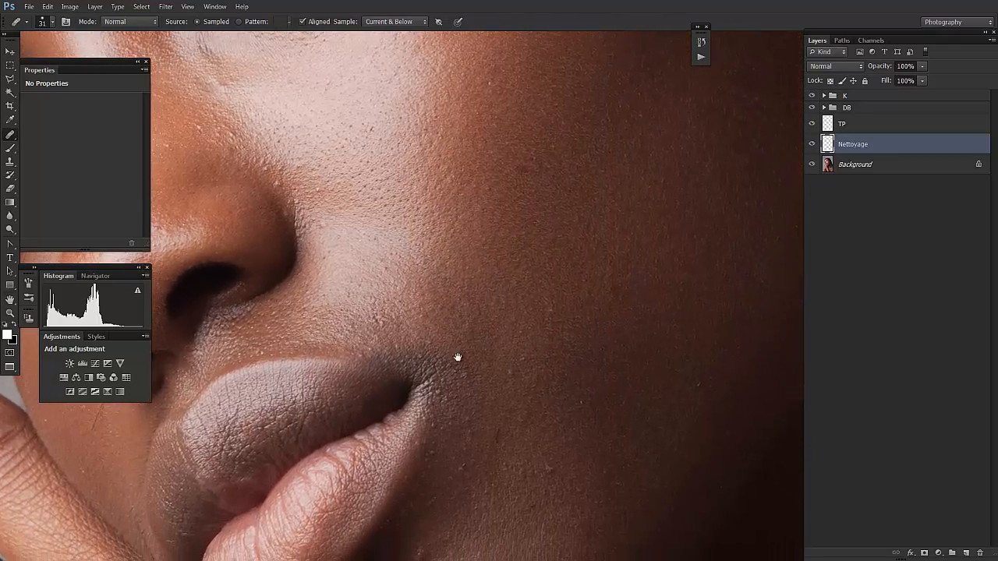
{"action": "left_click_drag", "start_coordinate": [457, 357], "coordinate": [418, 269]}
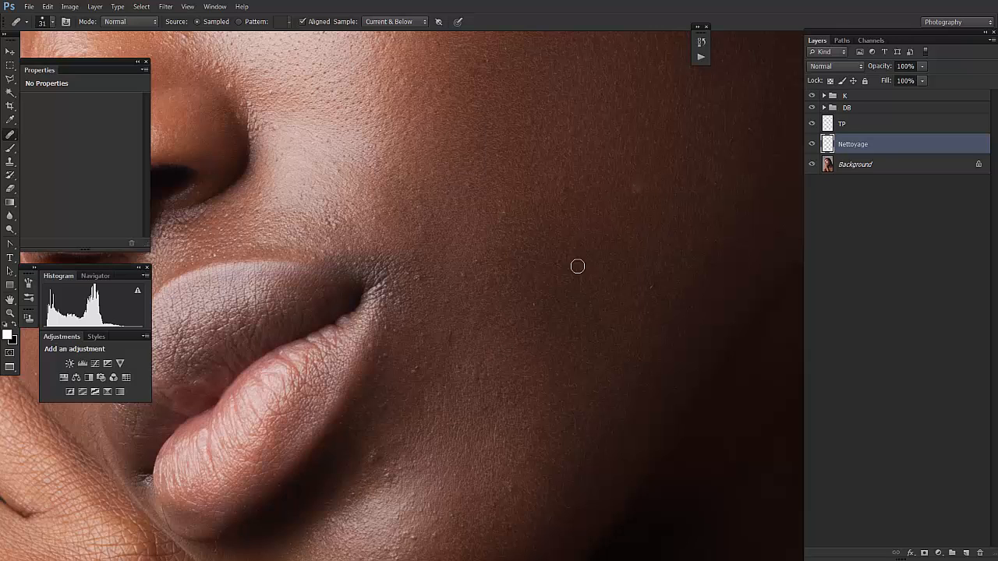
{"action": "left_click_drag", "start_coordinate": [660, 248], "coordinate": [628, 261]}
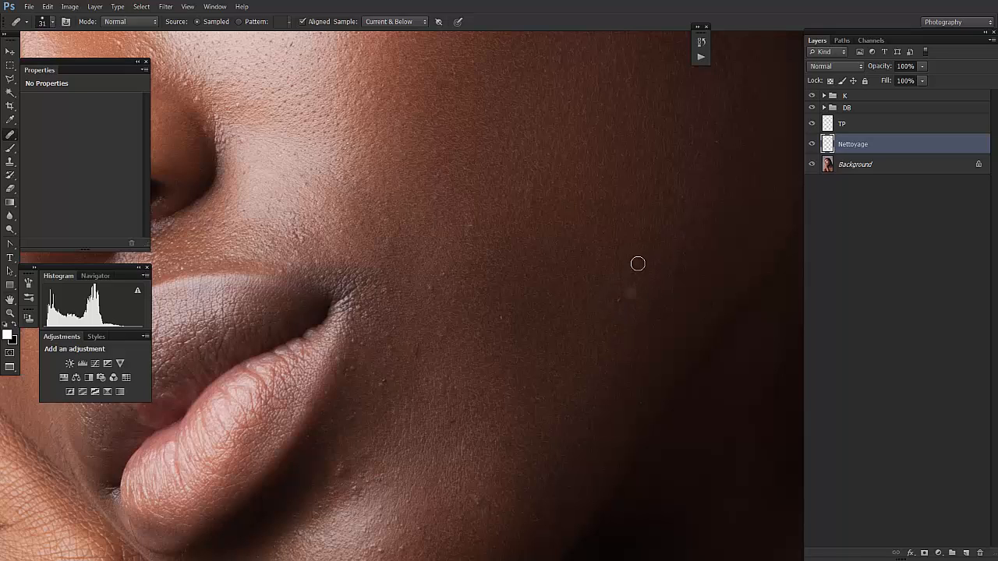
{"action": "left_click", "coordinate": [635, 305]}
{"action": "left_click", "coordinate": [623, 286], "text": "alt"}
{"action": "left_click", "coordinate": [622, 298]}
Step: Heal the spots on the cheek beside the corner of the mouth, taking fresh samples from nearby skin
{"action": "left_click", "coordinate": [535, 244], "text": "alt"}
{"action": "left_click", "coordinate": [528, 208]}
{"action": "left_click", "coordinate": [469, 227]}
{"action": "left_click", "coordinate": [419, 329], "text": "alt"}
{"action": "left_click_drag", "start_coordinate": [435, 288], "coordinate": [449, 277]}
{"action": "left_click", "coordinate": [505, 277], "text": "alt"}
Step: Heal the bumps on the lower cheek and the highlighted part of the chin using nearby skin samples
{"action": "mouse_move", "coordinate": [501, 317]}
{"action": "left_mouse_down"}
{"action": "mouse_move", "coordinate": [497, 330]}
{"action": "mouse_move", "coordinate": [548, 294]}
{"action": "left_mouse_up"}
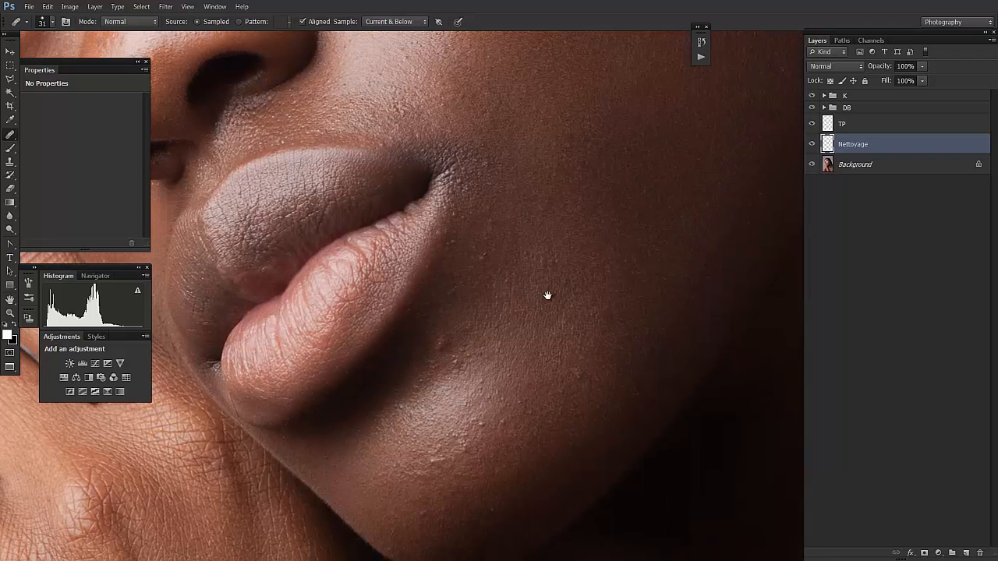
{"action": "left_click", "coordinate": [598, 356], "text": "alt"}
{"action": "left_click", "coordinate": [579, 378]}
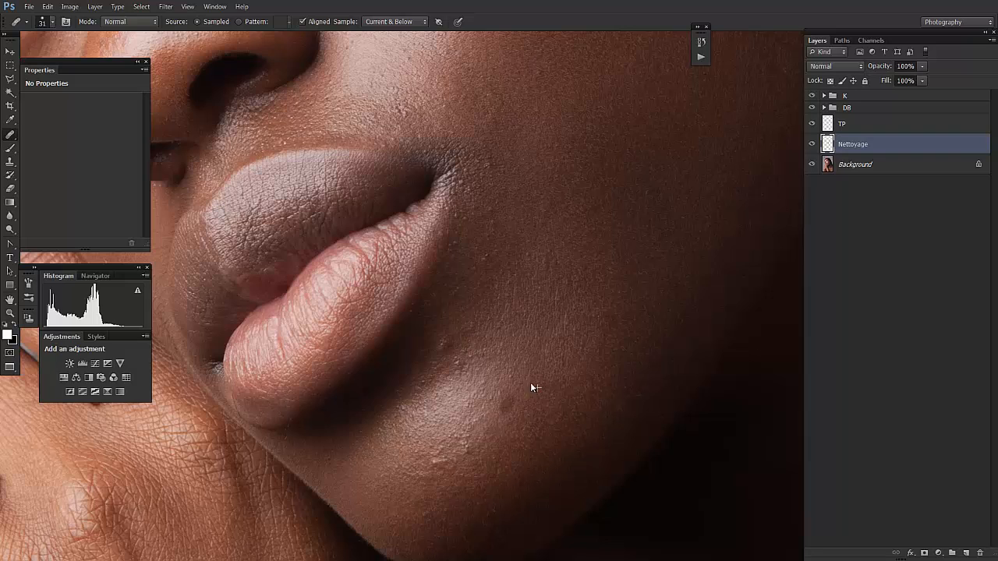
{"action": "left_click", "coordinate": [479, 414]}
{"action": "left_click", "coordinate": [477, 407], "text": "alt"}
{"action": "left_click", "coordinate": [481, 383]}
Step: Heal the dark spots between the lower lip's shadow and the chin highlight
{"action": "left_click", "coordinate": [473, 378], "text": "alt"}
{"action": "left_click", "coordinate": [457, 363]}
{"action": "left_click", "coordinate": [478, 352]}
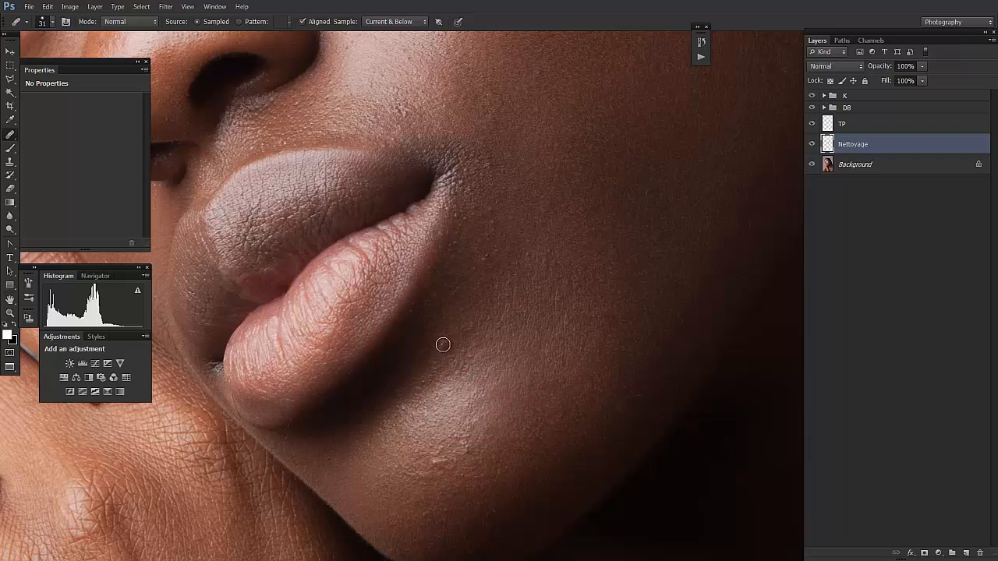
{"action": "left_click", "coordinate": [442, 343]}
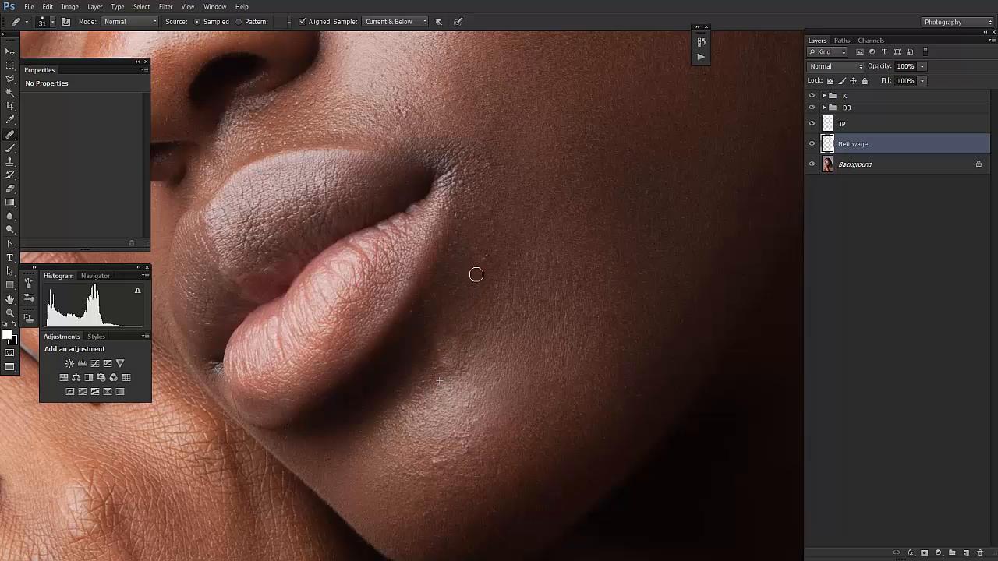
{"action": "left_click", "coordinate": [458, 326]}
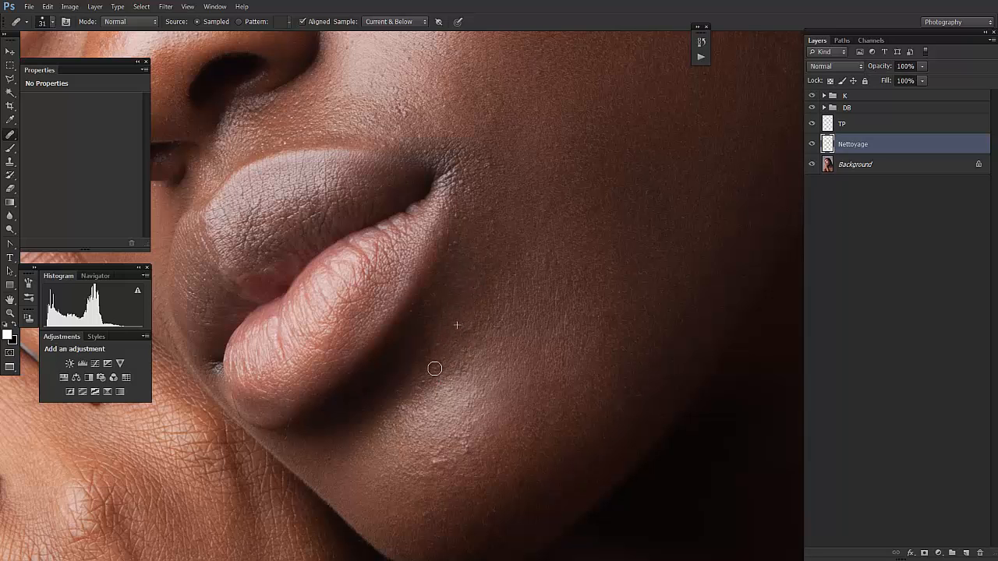
Step: Clean the remaining fine bumps along the upper edge of the chin highlight at closer magnification
{"action": "scroll", "coordinate": [445, 404], "scroll_direction": "up", "scroll_amount": 3}
{"action": "left_click_drag", "start_coordinate": [445, 404], "coordinate": [543, 249]}
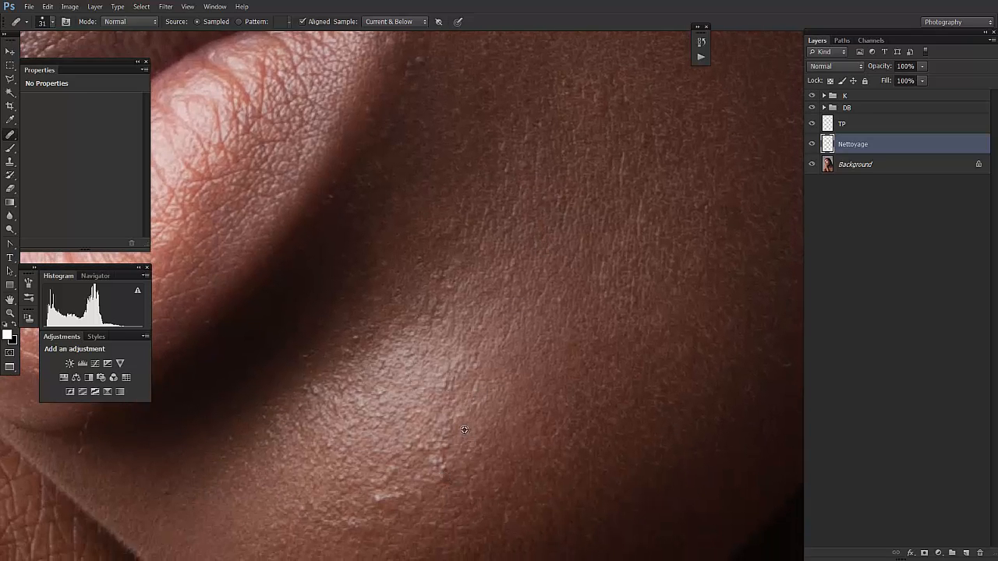
{"action": "left_click", "coordinate": [436, 307], "text": "alt"}
{"action": "left_click", "coordinate": [446, 352]}
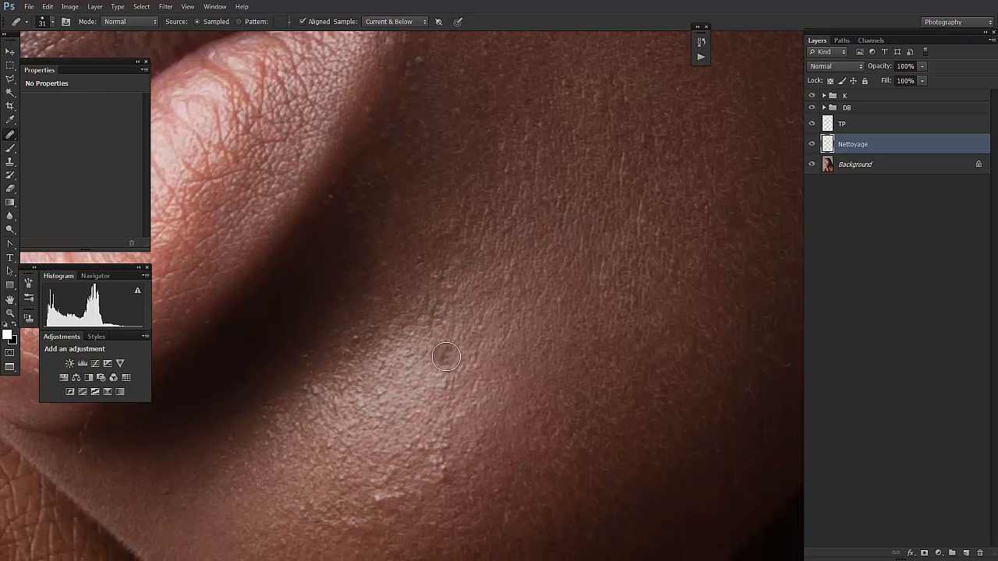
{"action": "left_click", "coordinate": [447, 355]}
{"action": "left_click", "coordinate": [436, 316]}
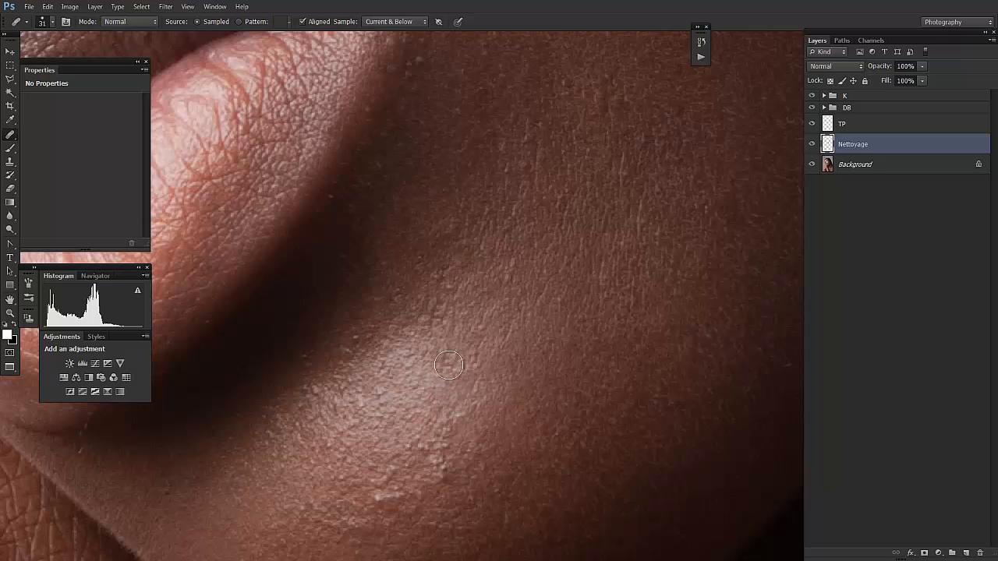
{"action": "left_click", "coordinate": [437, 319]}
{"action": "left_click", "coordinate": [441, 313]}
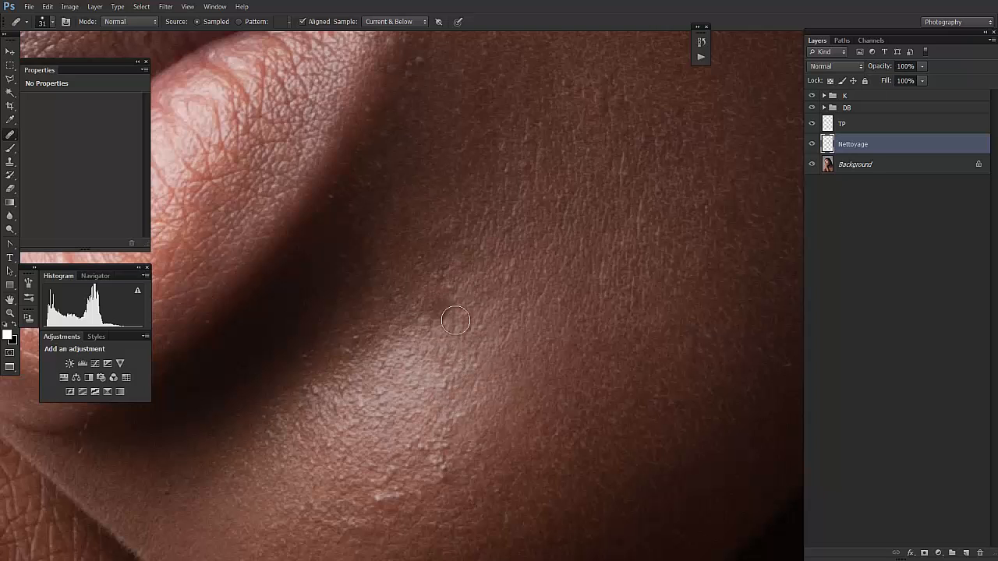
{"action": "scroll", "coordinate": [646, 396], "scroll_direction": "down", "scroll_amount": 3}
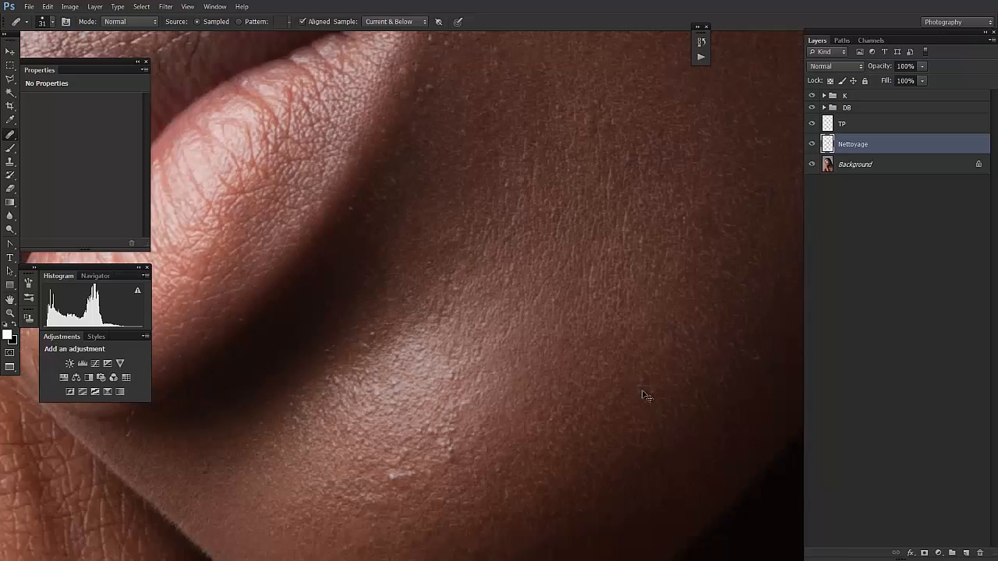
Step: Heal the small imperfections on the bright cheek area beside the nose
{"action": "scroll", "coordinate": [646, 395], "scroll_direction": "up", "scroll_amount": 2}
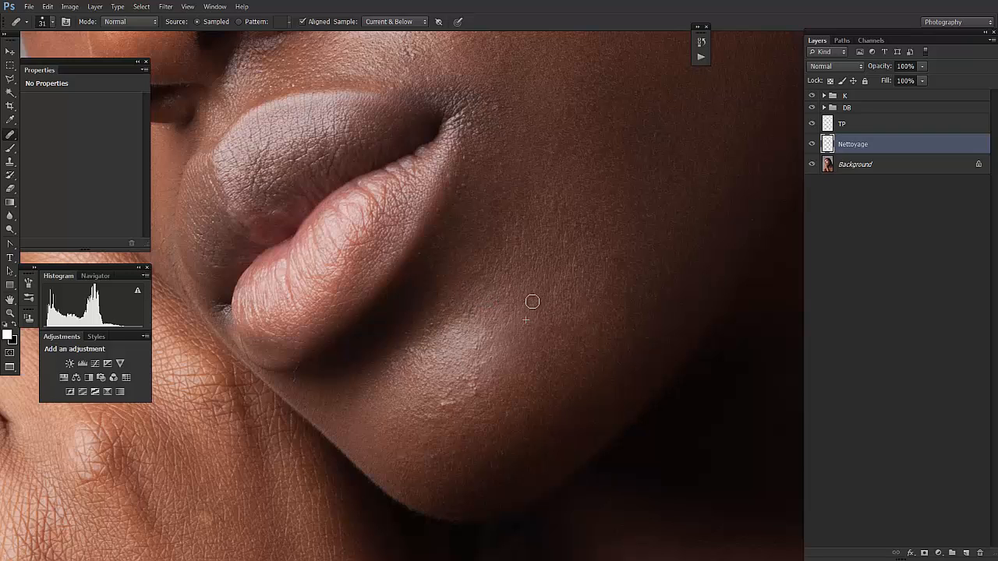
{"action": "left_click", "coordinate": [548, 267]}
{"action": "left_click_drag", "start_coordinate": [414, 298], "coordinate": [399, 484]}
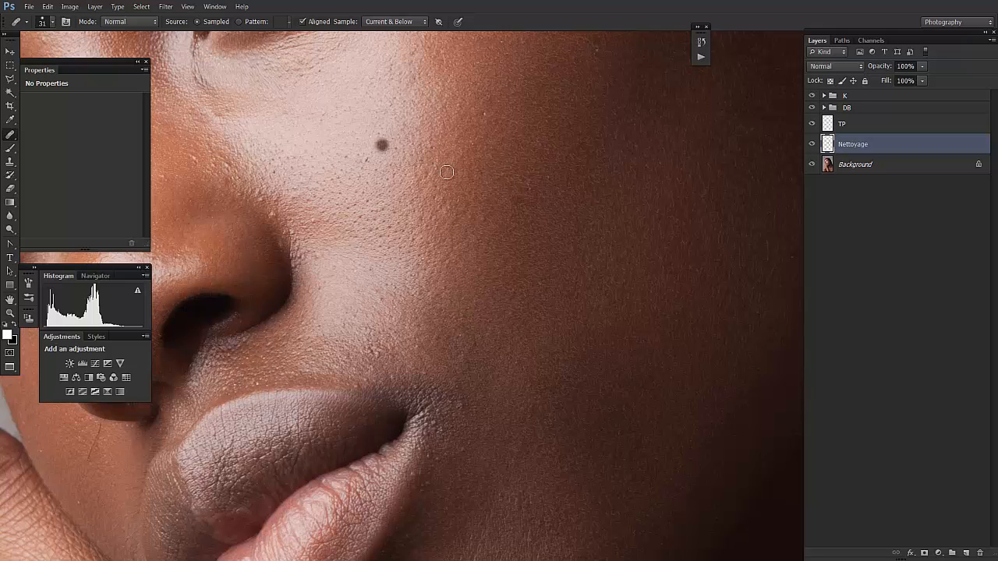
{"action": "left_click_drag", "start_coordinate": [490, 253], "coordinate": [530, 406]}
{"action": "left_click", "coordinate": [348, 231]}
{"action": "left_click", "coordinate": [266, 197]}
{"action": "left_click", "coordinate": [311, 227]}
{"action": "left_click", "coordinate": [424, 209]}
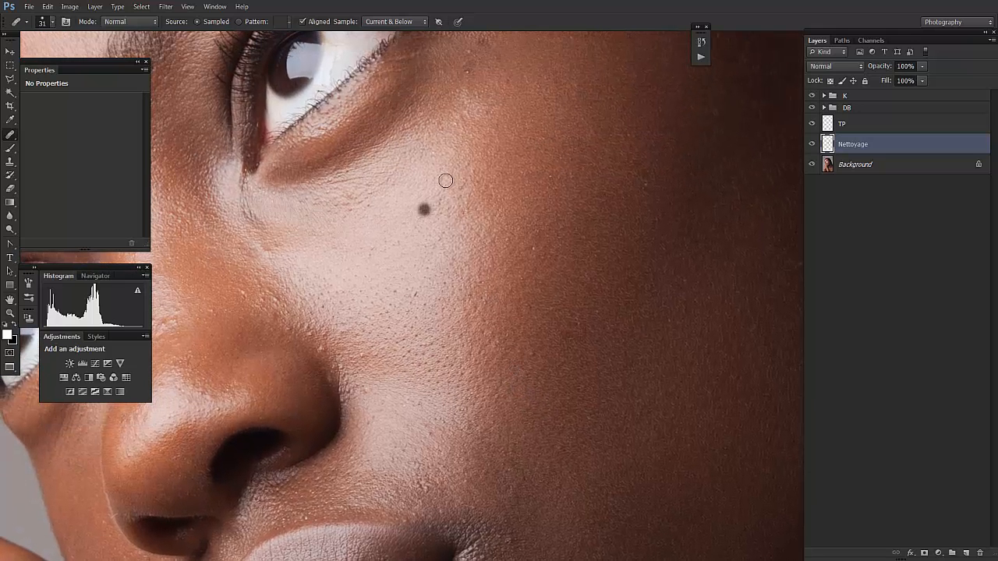
Step: Heal the enlarged pores and small marks on the cheek highlight below the eye
{"action": "left_click", "coordinate": [460, 109]}
{"action": "left_click", "coordinate": [411, 191]}
{"action": "left_click", "coordinate": [293, 214]}
{"action": "left_click", "coordinate": [325, 212]}
{"action": "left_click", "coordinate": [429, 213]}
{"action": "left_click", "coordinate": [470, 251]}
{"action": "left_click", "coordinate": [437, 343]}
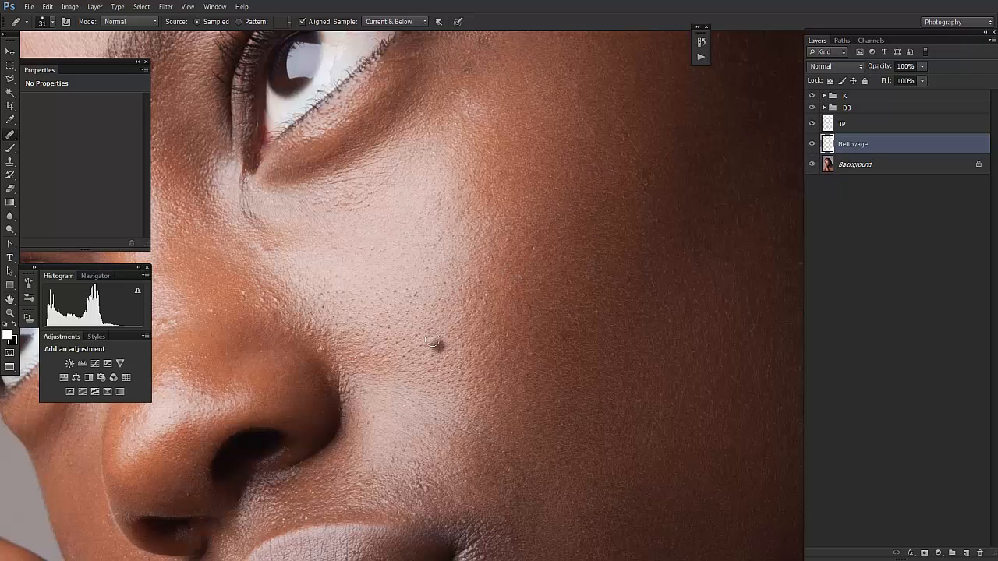
{"action": "left_click_drag", "start_coordinate": [367, 213], "coordinate": [394, 211]}
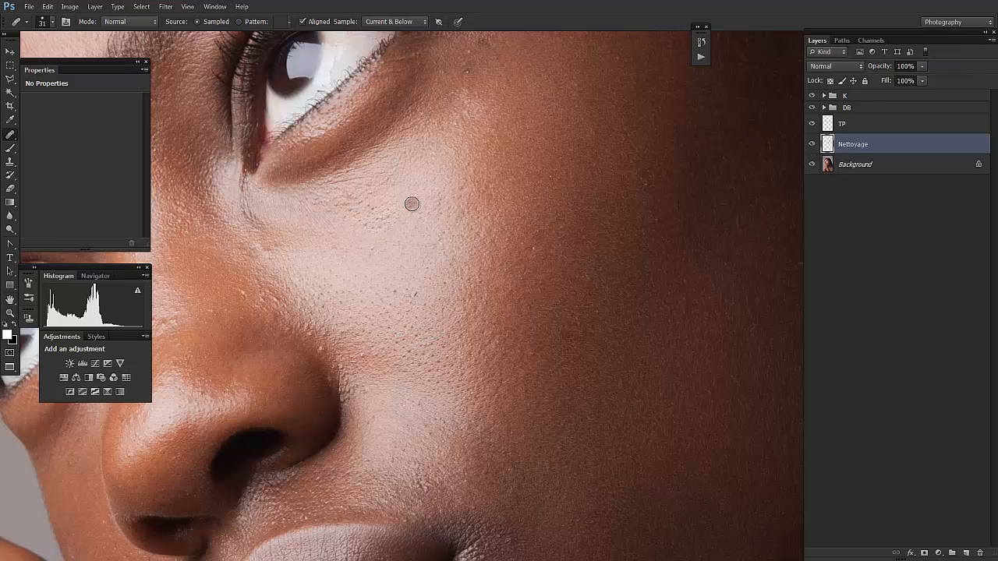
Step: Try to heal the raised bumps on the chin with the size 31 brush, and undo the strokes
{"action": "scroll", "coordinate": [592, 405], "scroll_direction": "down", "scroll_amount": 5}
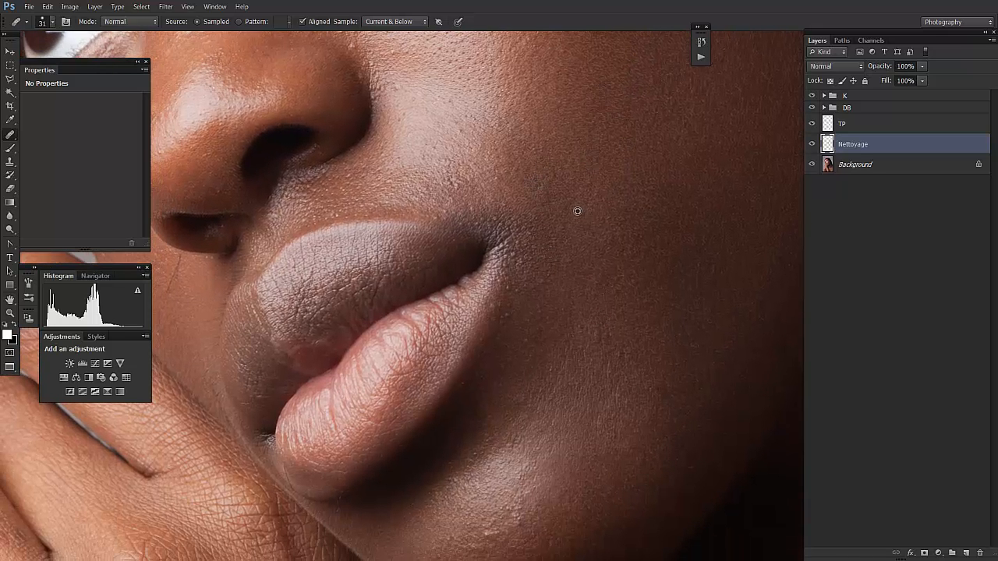
{"action": "left_click_drag", "start_coordinate": [570, 426], "coordinate": [567, 369]}
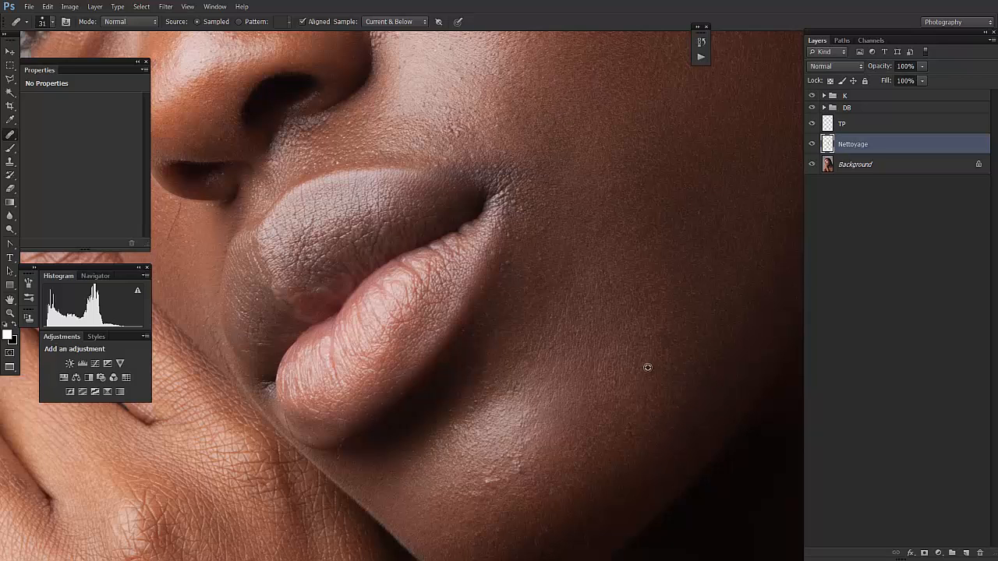
{"action": "scroll", "coordinate": [574, 340], "scroll_direction": "down", "scroll_amount": 3}
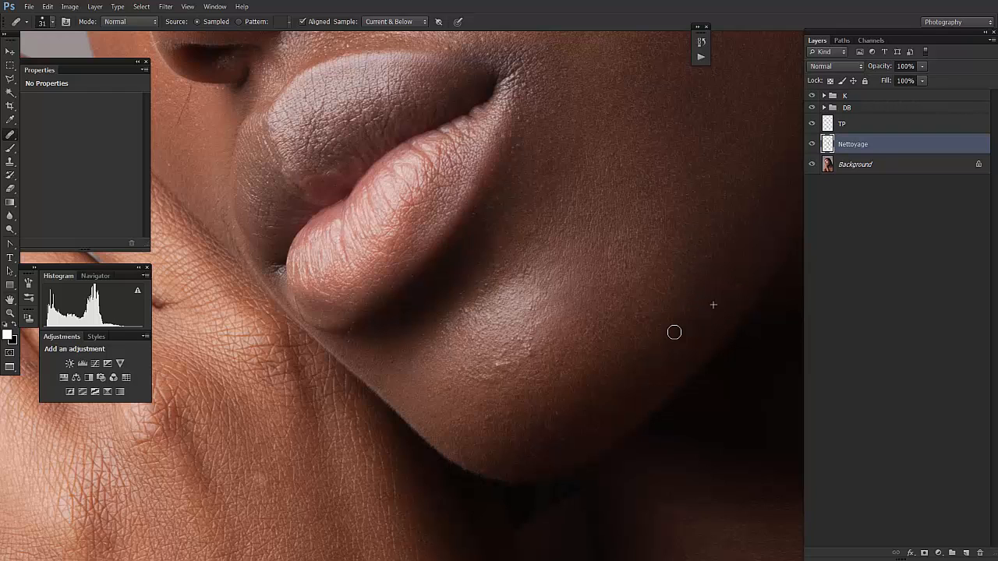
{"action": "left_click", "coordinate": [530, 355], "text": "alt"}
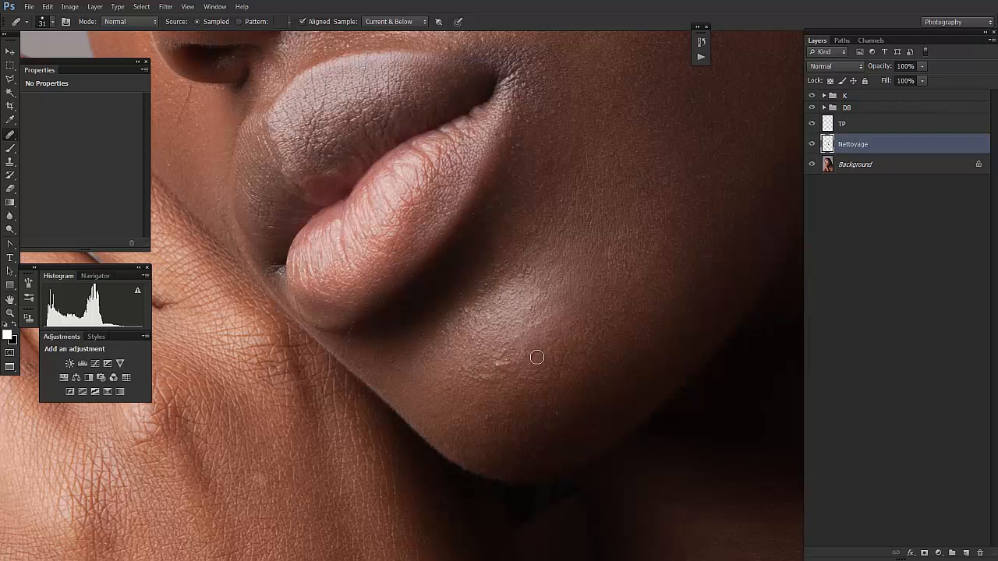
{"action": "left_click", "coordinate": [499, 357]}
{"action": "key", "text": "ctrl+alt+z"}
{"action": "key", "text": "ctrl+alt+z"}
Step: Reduce the Healing Brush size to 22 and heal the raised bumps on the chin with nearby skin samples
{"action": "left_click_drag", "start_coordinate": [505, 367], "coordinate": [493, 403]}
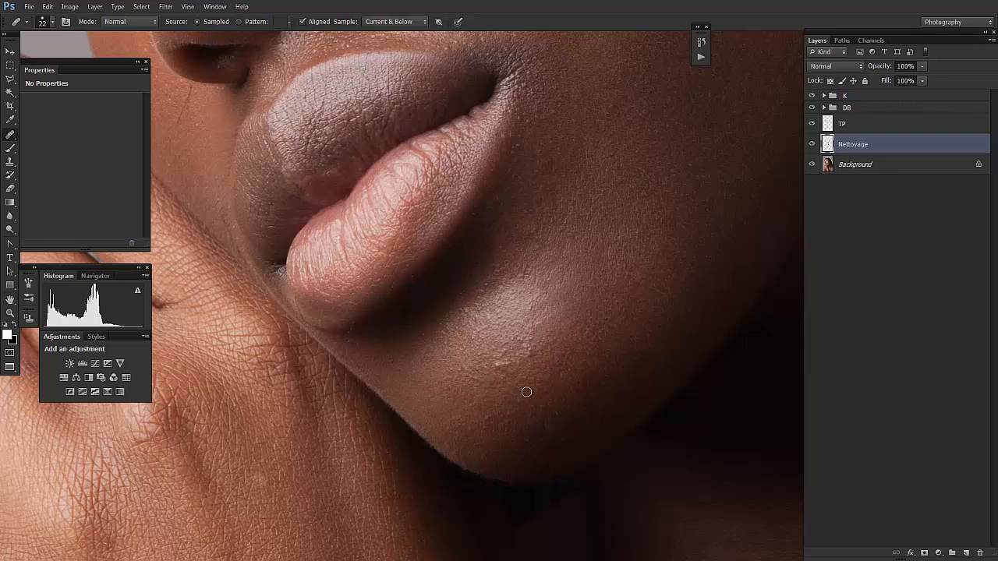
{"action": "left_click", "coordinate": [509, 411], "text": "alt"}
{"action": "left_click", "coordinate": [493, 421]}
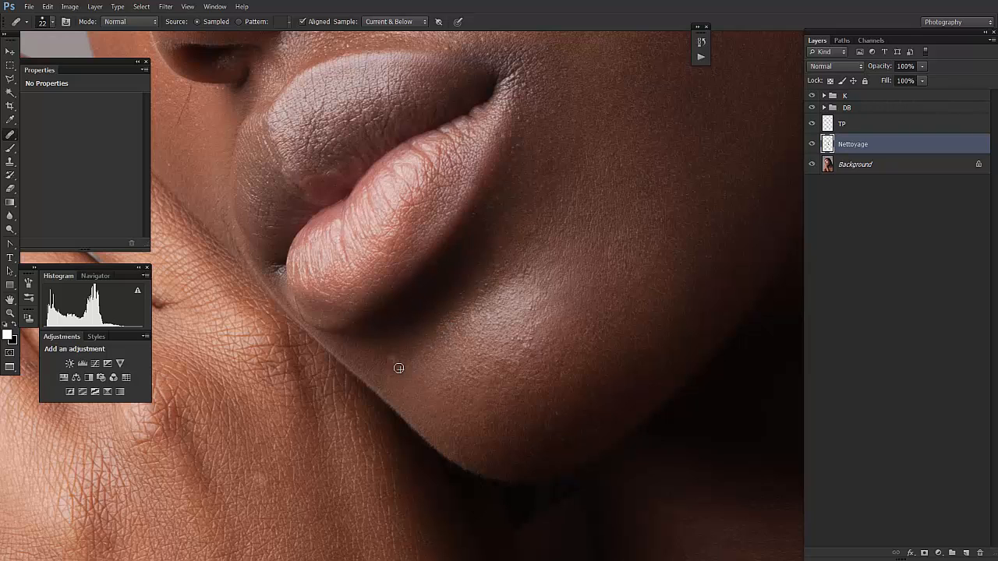
{"action": "left_click_drag", "start_coordinate": [521, 424], "coordinate": [511, 404]}
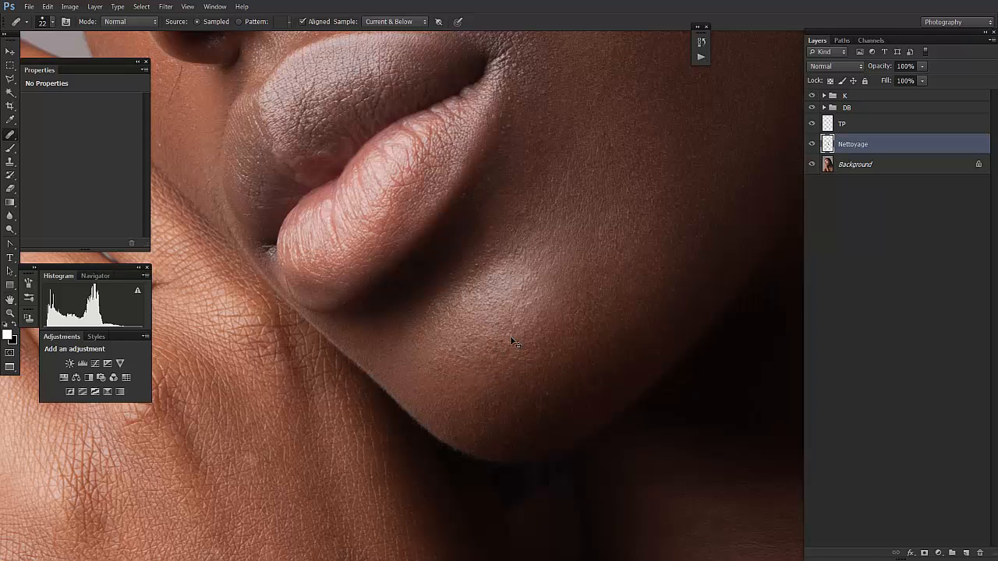
Step: Examine the cleaned chin and mouth area both close up and within the wider portrait
{"action": "scroll", "coordinate": [512, 341], "scroll_direction": "down", "scroll_amount": 8}
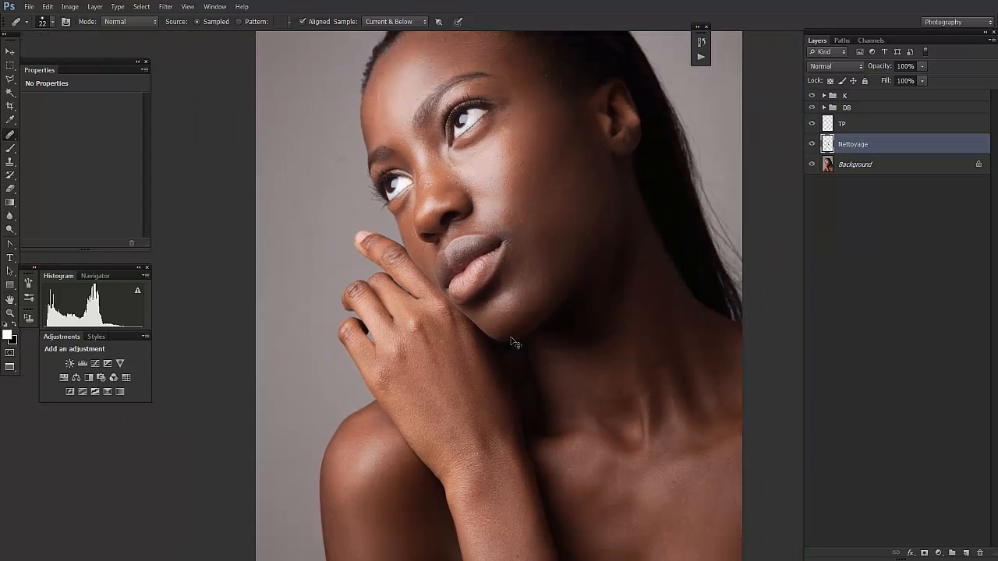
{"action": "scroll", "coordinate": [512, 341], "scroll_direction": "up", "scroll_amount": 2}
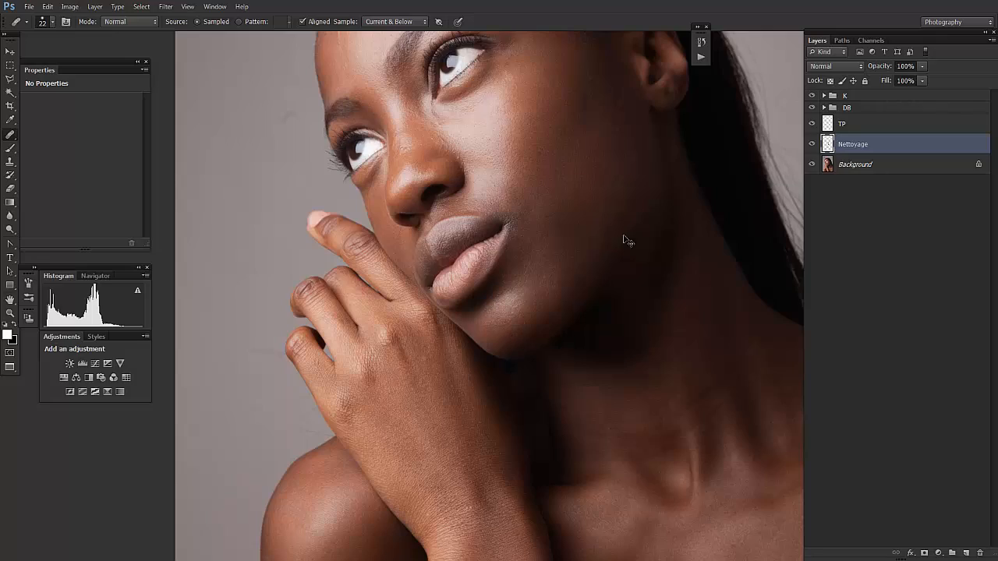
{"action": "scroll", "coordinate": [623, 240], "scroll_direction": "up", "scroll_amount": 8}
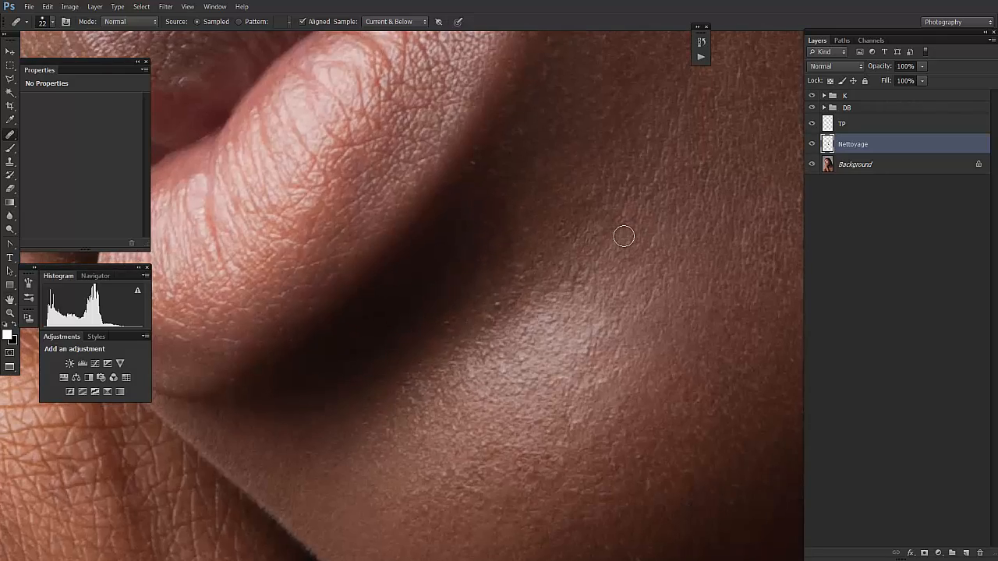
{"action": "scroll", "coordinate": [636, 178], "scroll_direction": "down", "scroll_amount": 2}
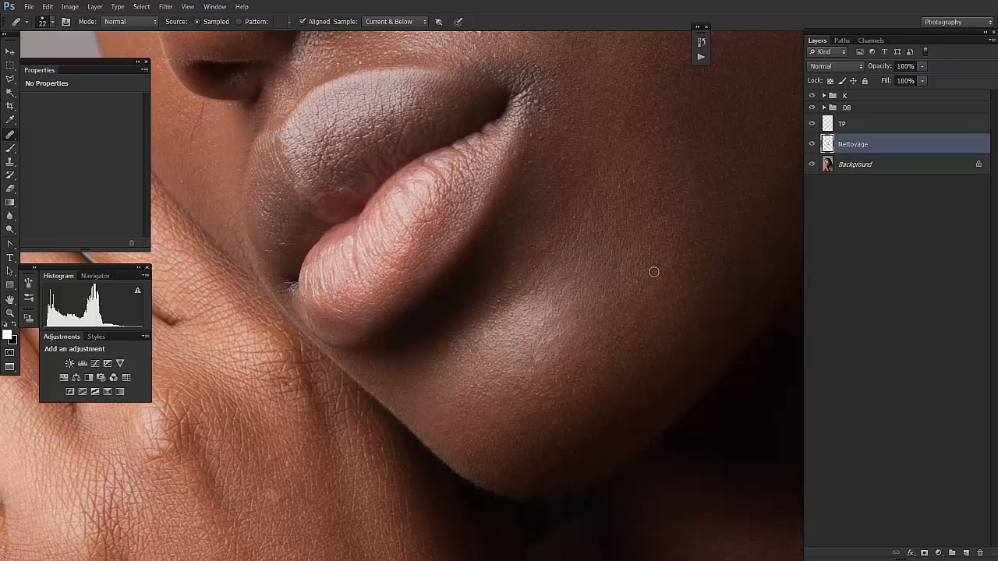
{"action": "scroll", "coordinate": [654, 273], "scroll_direction": "down", "scroll_amount": 8}
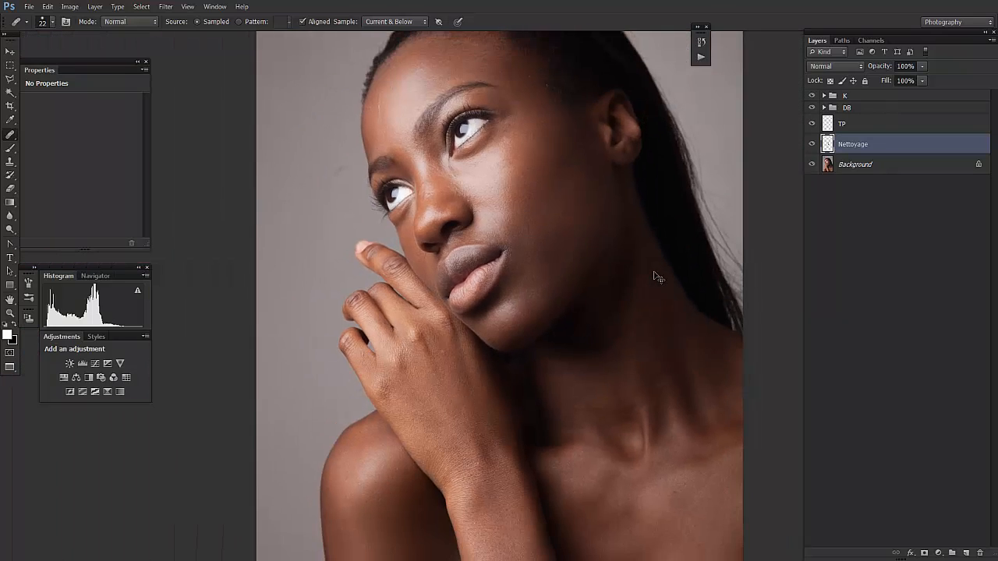
{"action": "scroll", "coordinate": [655, 273], "scroll_direction": "up", "scroll_amount": 4}
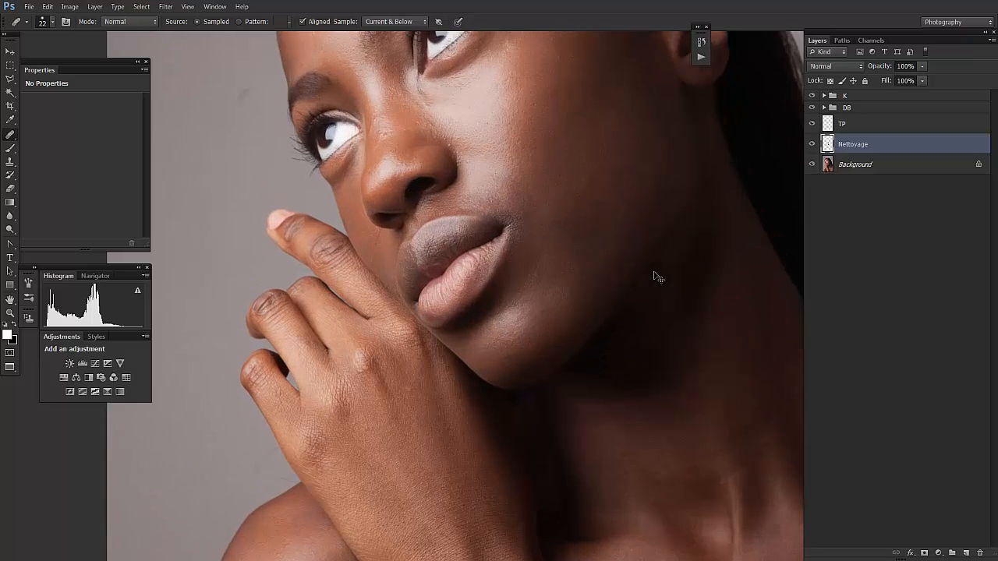
Step: Compare the skin before and after cleaning by repeatedly hiding and showing the Nettoyage layer, leaving it visible
{"action": "left_click", "coordinate": [812, 146]}
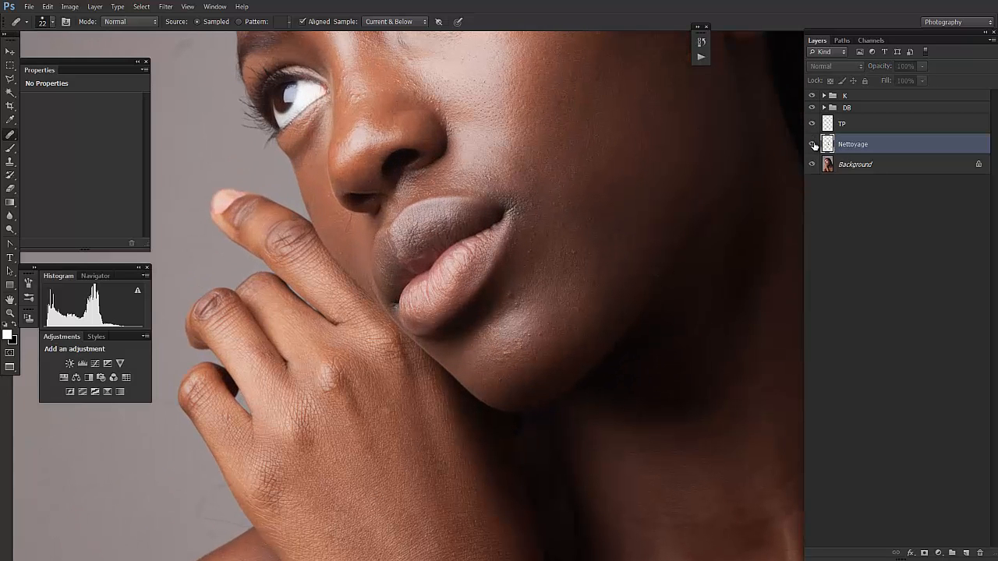
{"action": "left_click", "coordinate": [812, 146]}
{"action": "left_click", "coordinate": [812, 146]}
{"action": "left_click", "coordinate": [811, 145]}
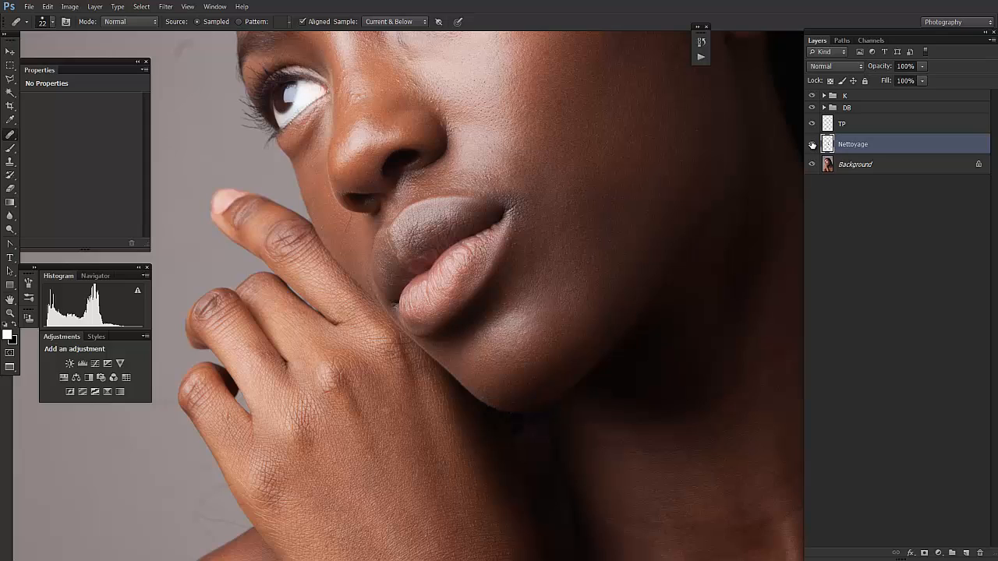
{"action": "left_click", "coordinate": [811, 145]}
{"action": "left_click", "coordinate": [812, 145]}
{"action": "left_click", "coordinate": [811, 145]}
{"action": "left_click", "coordinate": [810, 145]}
{"action": "left_click", "coordinate": [811, 145]}
{"action": "left_click", "coordinate": [810, 145]}
{"action": "scroll", "coordinate": [397, 463], "scroll_direction": "down", "scroll_amount": 5}
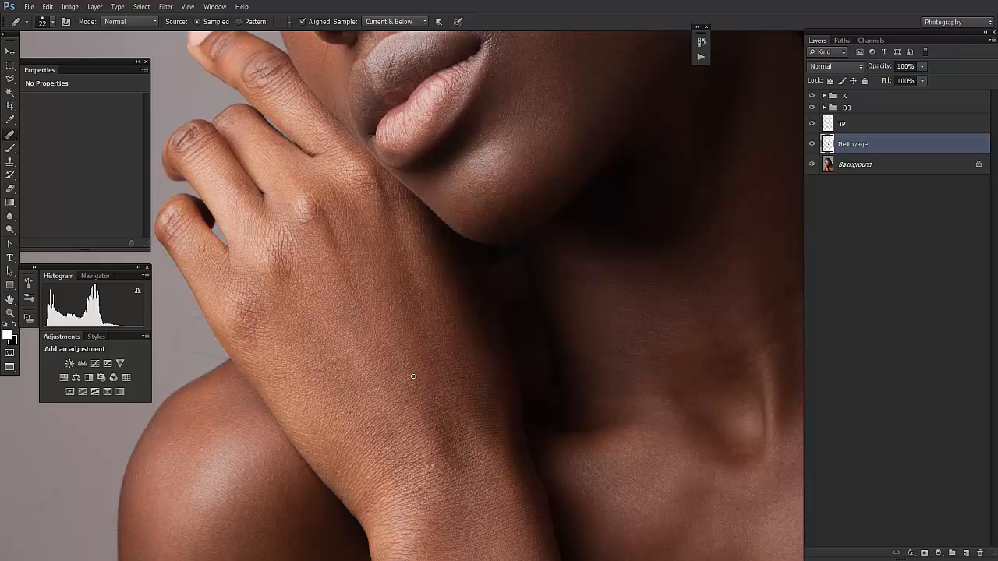
Step: Enlarge the Healing Brush to size 46 and heal the small blemishes on the middle of the near cheek
{"action": "scroll", "coordinate": [434, 355], "scroll_direction": "down", "scroll_amount": 4}
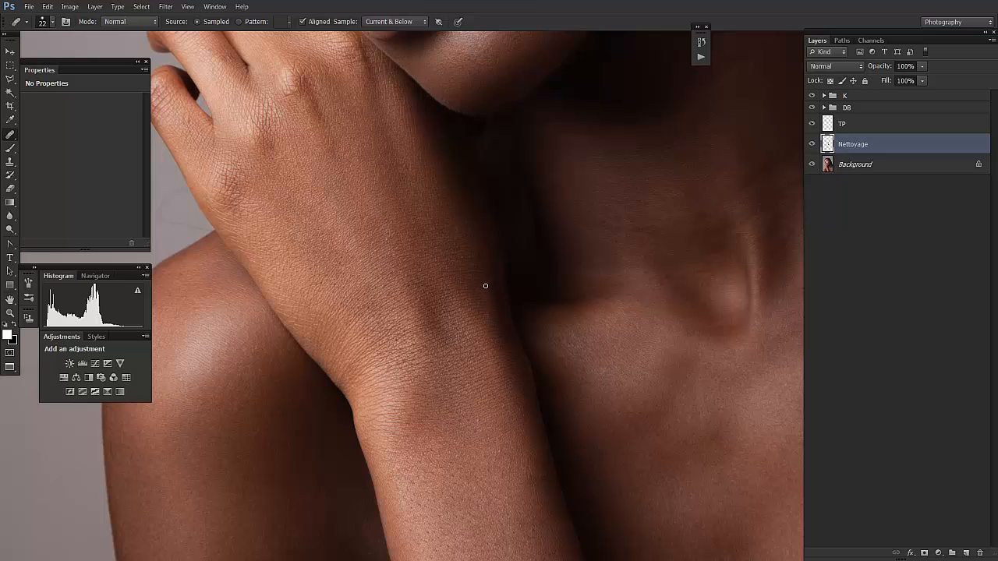
{"action": "scroll", "coordinate": [443, 159], "scroll_direction": "up", "scroll_amount": 12}
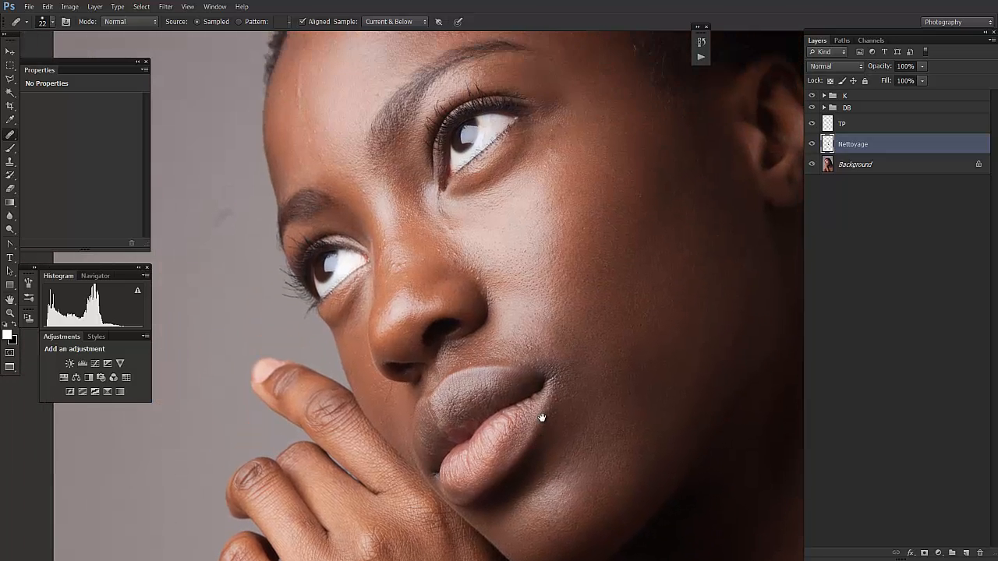
{"action": "left_click_drag", "start_coordinate": [636, 300], "coordinate": [622, 337]}
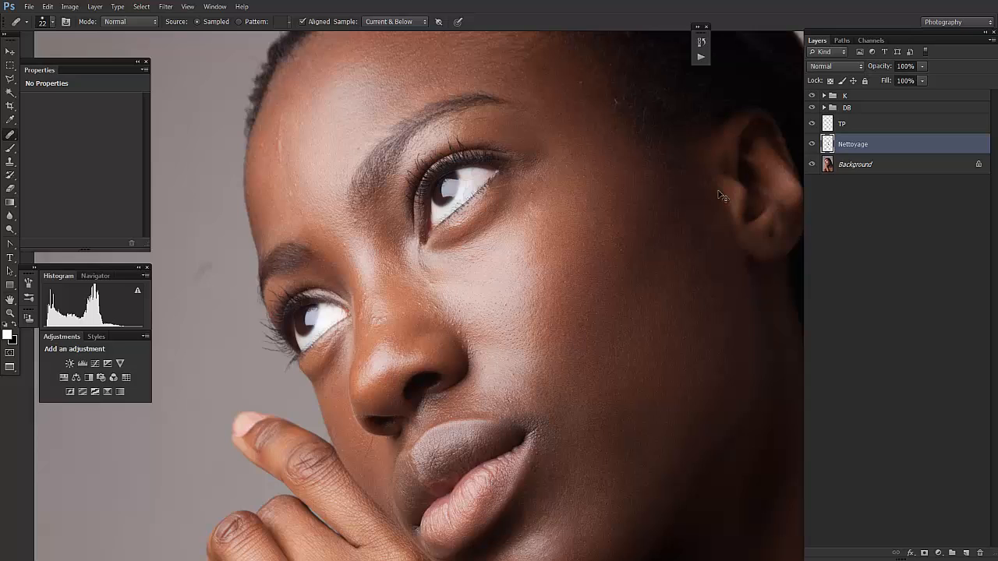
{"action": "scroll", "coordinate": [721, 196], "scroll_direction": "up", "scroll_amount": 3}
{"action": "right_click", "coordinate": [600, 346]}
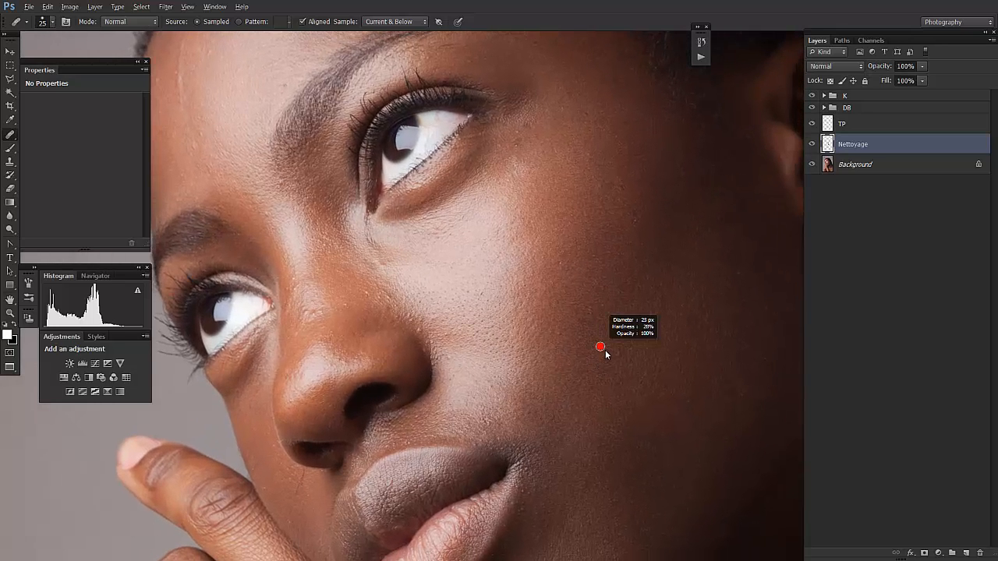
{"action": "left_click_drag", "start_coordinate": [605, 352], "coordinate": [613, 352]}
{"action": "left_click", "coordinate": [581, 343], "text": "alt"}
{"action": "left_click", "coordinate": [583, 321]}
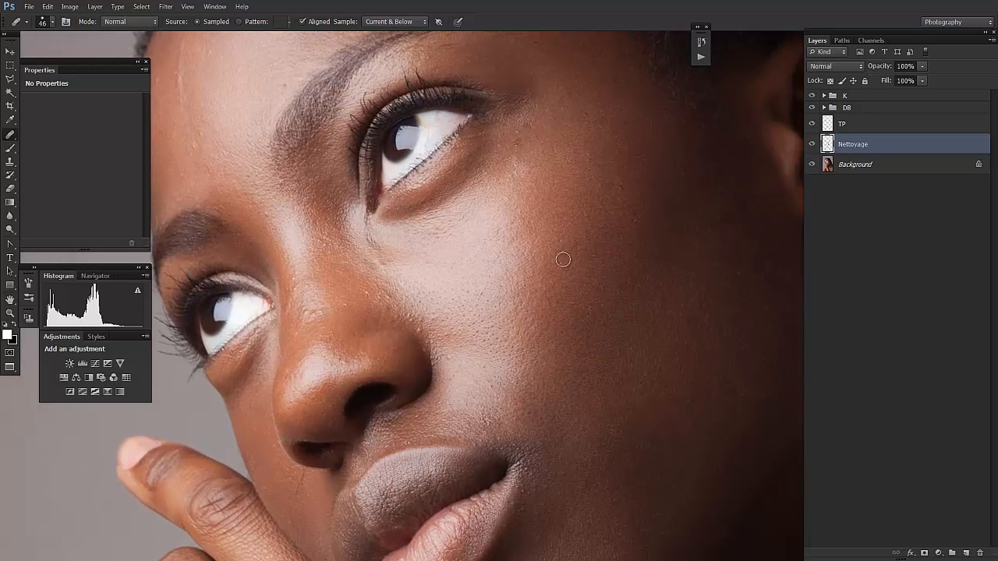
{"action": "left_click", "coordinate": [663, 290]}
Step: Heal the spots on the darker outer cheek toward the ear with skin sampled right beside them
{"action": "left_click", "coordinate": [657, 330], "text": "alt"}
{"action": "left_click", "coordinate": [725, 286]}
{"action": "left_click", "coordinate": [720, 326], "text": "alt"}
{"action": "left_click", "coordinate": [715, 367]}
{"action": "left_click", "coordinate": [716, 353], "text": "alt"}
{"action": "left_click", "coordinate": [731, 339]}
{"action": "left_click", "coordinate": [710, 398], "text": "alt"}
Step: Heal the bright spot on the temple near the hairline with clean skin sampled beside it
{"action": "mouse_move", "coordinate": [623, 298]}
{"action": "left_mouse_down"}
{"action": "mouse_move", "coordinate": [456, 285]}
{"action": "mouse_move", "coordinate": [444, 320]}
{"action": "mouse_move", "coordinate": [455, 402]}
{"action": "left_mouse_up"}
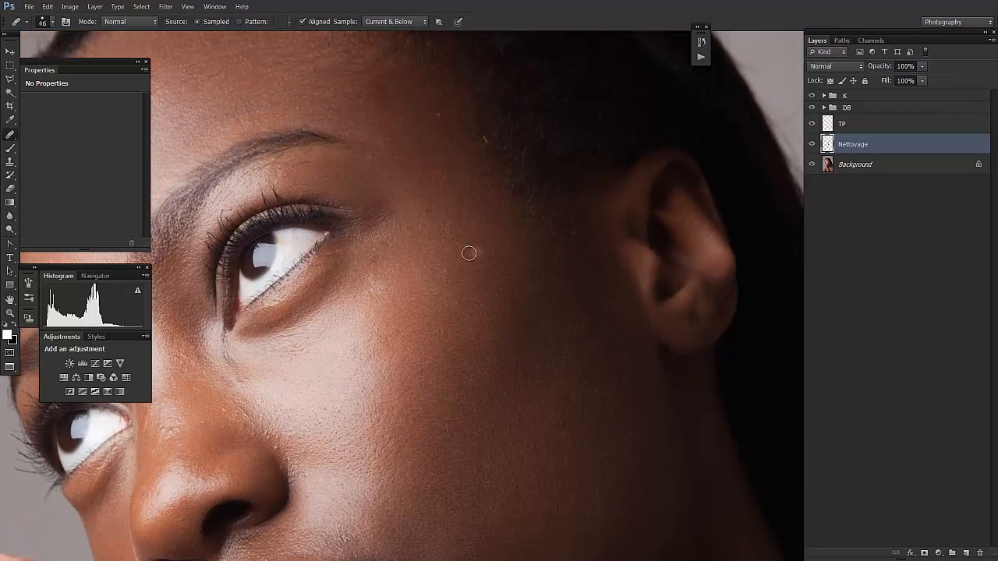
{"action": "left_click_drag", "start_coordinate": [468, 253], "coordinate": [484, 432]}
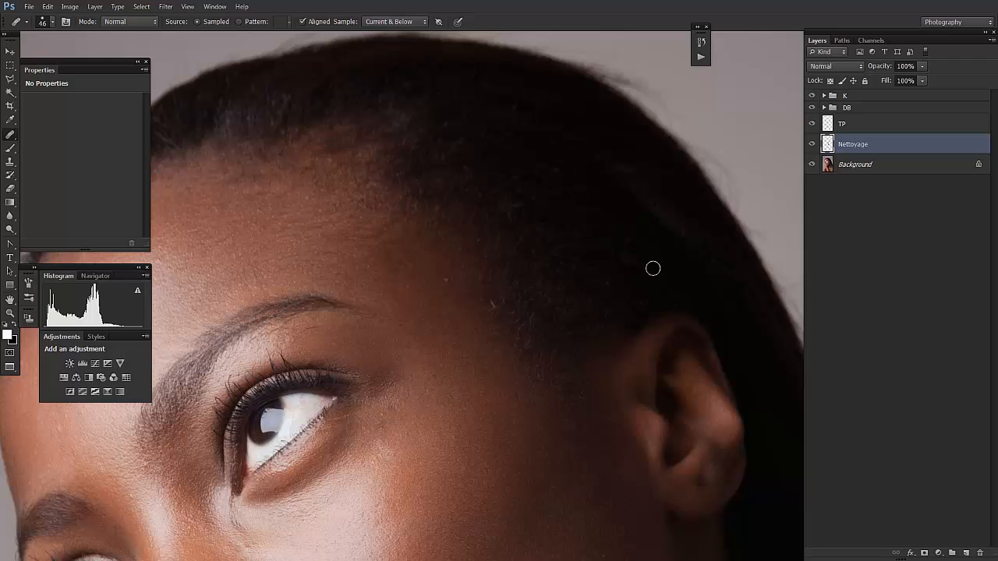
{"action": "left_click_drag", "start_coordinate": [482, 357], "coordinate": [508, 323]}
{"action": "left_click", "coordinate": [470, 266], "text": "alt"}
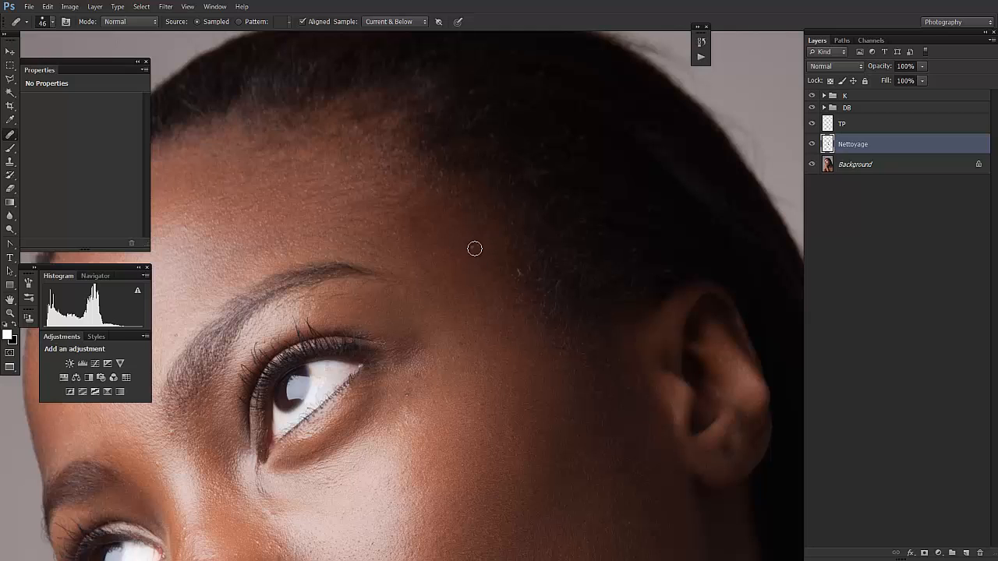
{"action": "left_click", "coordinate": [472, 248]}
Step: Heal the marks on the skin beneath the near eye, reducing the Healing Brush size to 26 for the inner area
{"action": "left_click_drag", "start_coordinate": [484, 374], "coordinate": [489, 354]}
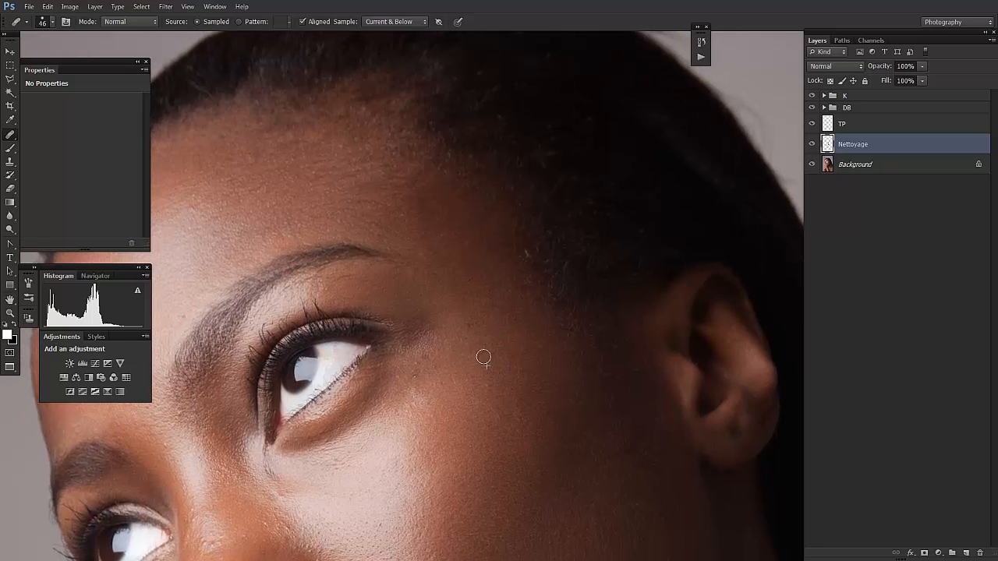
{"action": "left_click_drag", "start_coordinate": [464, 397], "coordinate": [498, 366]}
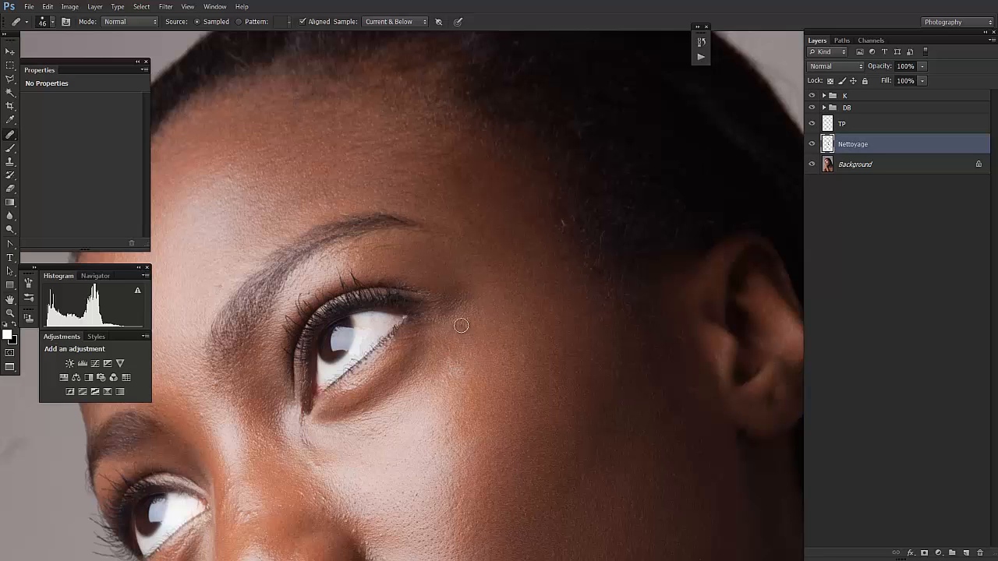
{"action": "left_click_drag", "start_coordinate": [494, 399], "coordinate": [509, 322]}
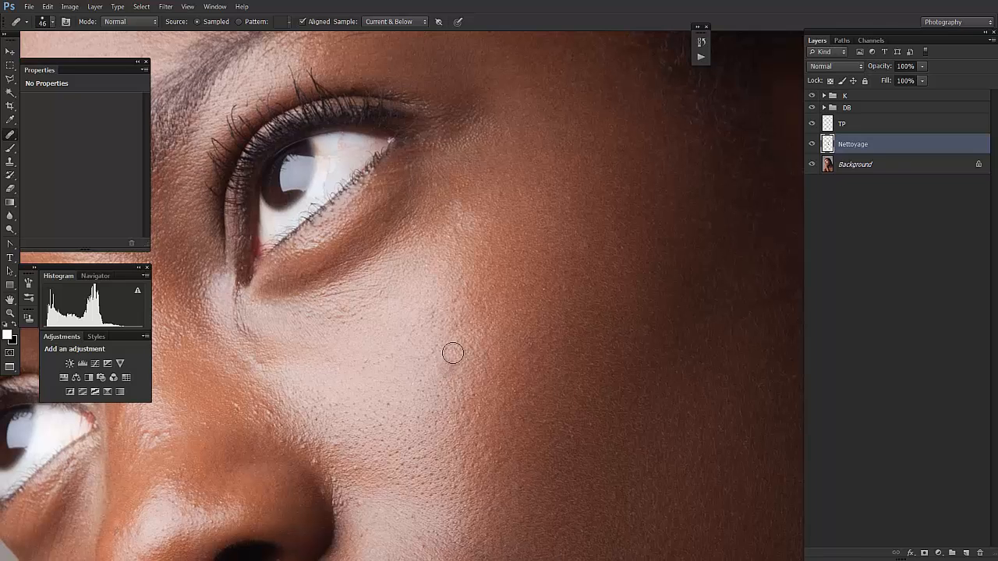
{"action": "scroll", "coordinate": [453, 351], "scroll_direction": "left", "scroll_amount": 5}
{"action": "scroll", "coordinate": [452, 352], "scroll_direction": "down", "scroll_amount": 3}
{"action": "left_click", "coordinate": [475, 304], "text": "alt"}
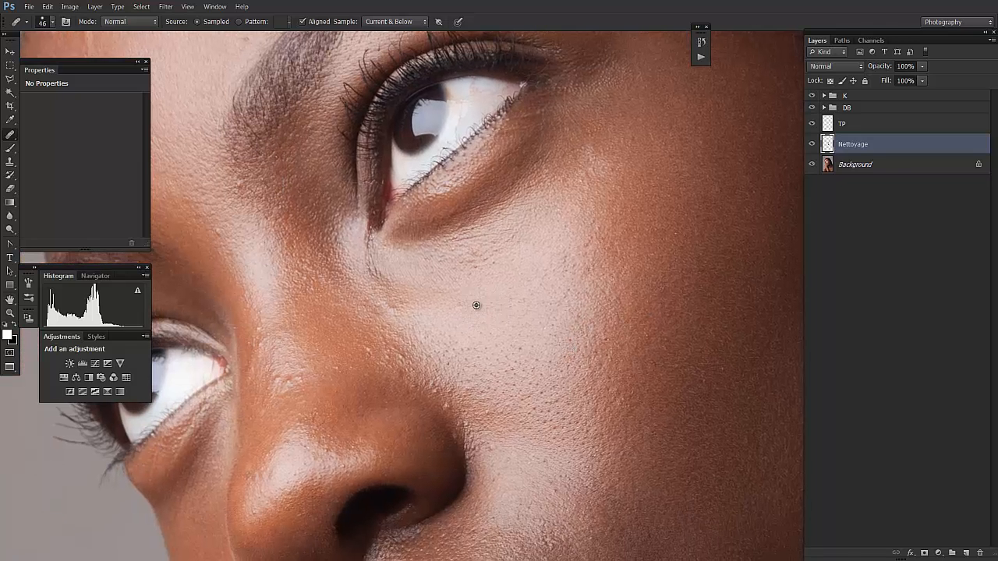
{"action": "left_click", "coordinate": [455, 292]}
{"action": "left_click_drag", "start_coordinate": [512, 280], "coordinate": [502, 282]}
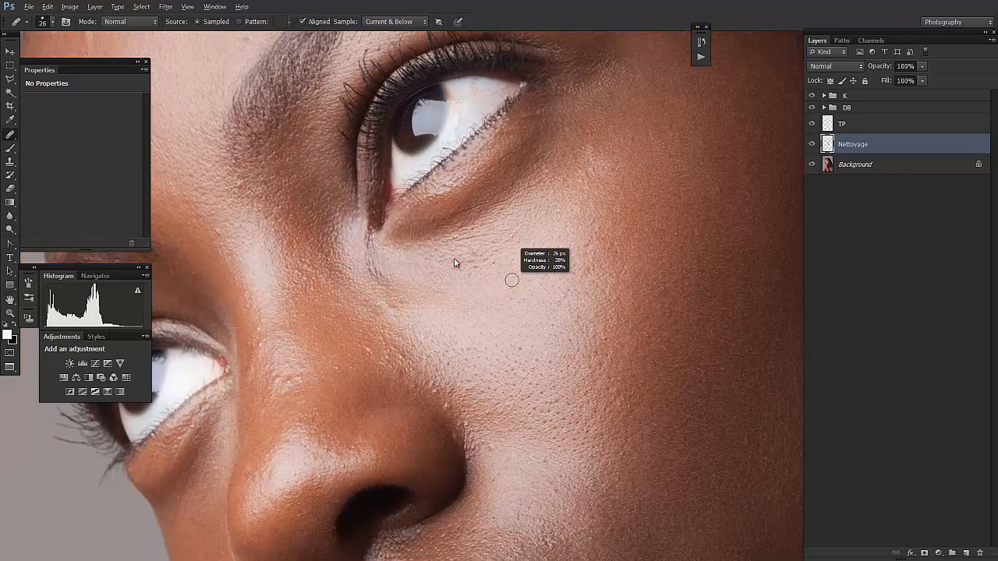
{"action": "left_click", "coordinate": [456, 263], "text": "alt"}
{"action": "left_click", "coordinate": [435, 275]}
Step: Remove the thin hair-like line on the far cheek below the nose, compare with the Nettoyage layer hidden, and heal a spot under the far eye
{"action": "left_click_drag", "start_coordinate": [369, 409], "coordinate": [510, 287]}
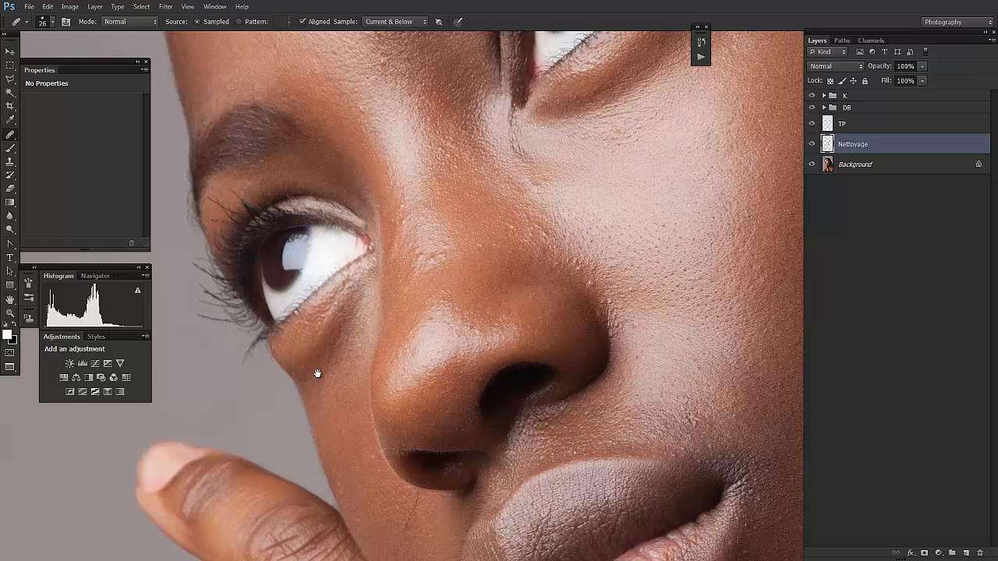
{"action": "left_click_drag", "start_coordinate": [318, 374], "coordinate": [449, 256]}
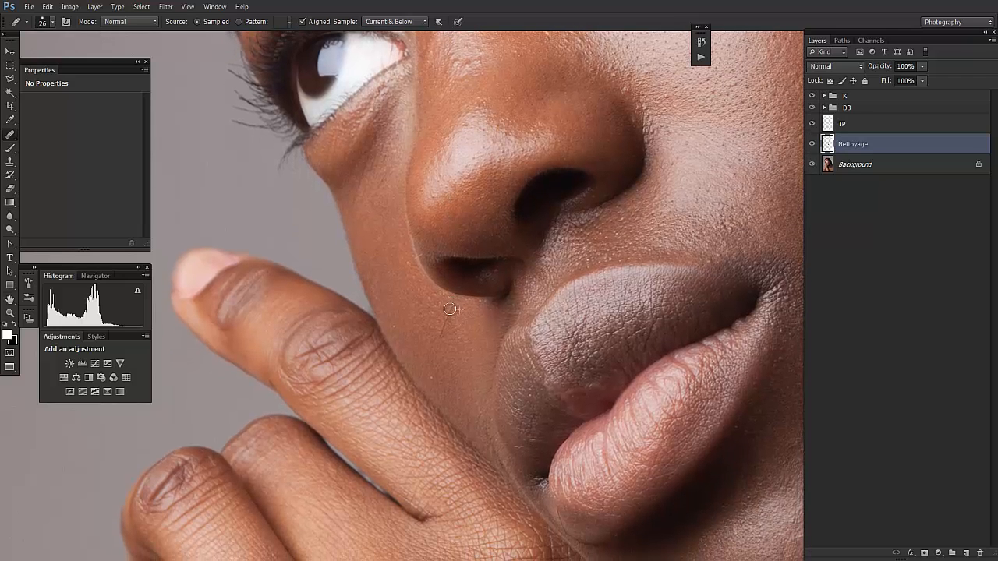
{"action": "left_click", "coordinate": [443, 328]}
{"action": "left_click", "coordinate": [814, 146]}
{"action": "left_click", "coordinate": [814, 146]}
{"action": "left_click", "coordinate": [375, 236], "text": "alt"}
{"action": "left_click", "coordinate": [384, 222]}
Step: Heal the small bumps on the nose and on the cheek beside the nostril
{"action": "left_click_drag", "start_coordinate": [391, 232], "coordinate": [426, 369]}
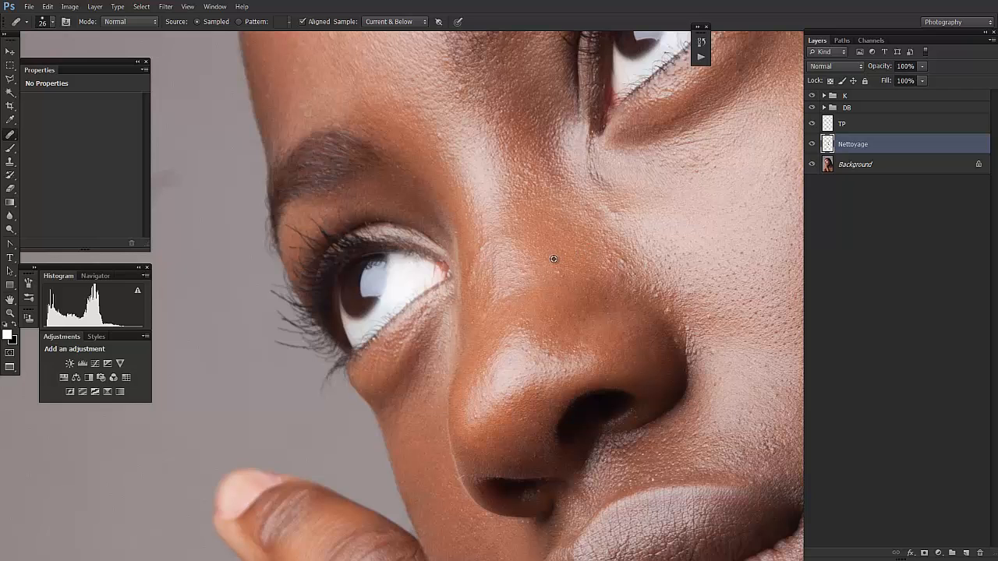
{"action": "left_click_drag", "start_coordinate": [631, 323], "coordinate": [497, 247]}
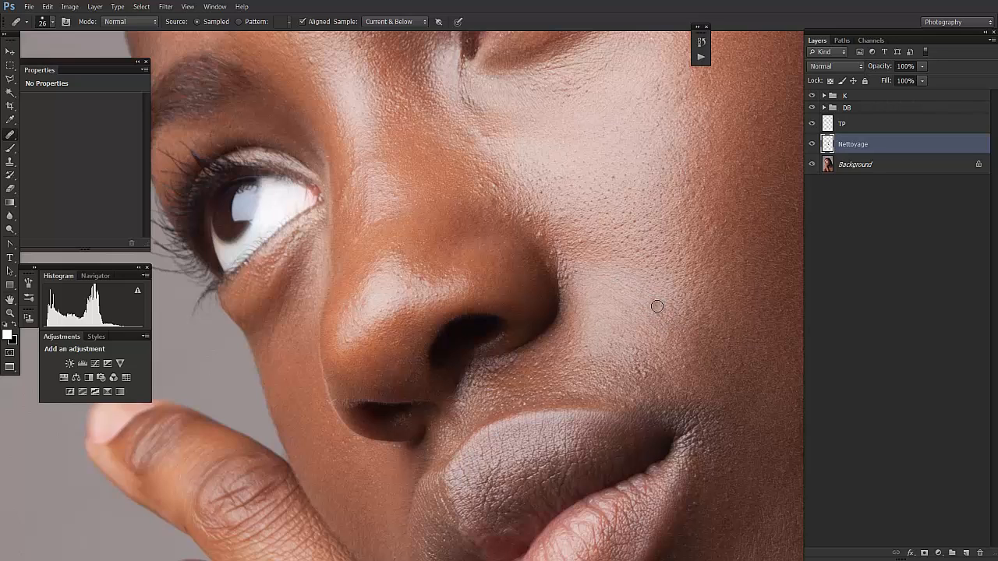
{"action": "left_click_drag", "start_coordinate": [615, 333], "coordinate": [617, 341]}
Step: Heal the pale vertical line on the forehead with nearby skin and compare it with the Nettoyage layer hidden and shown
{"action": "left_click_drag", "start_coordinate": [390, 151], "coordinate": [483, 342]}
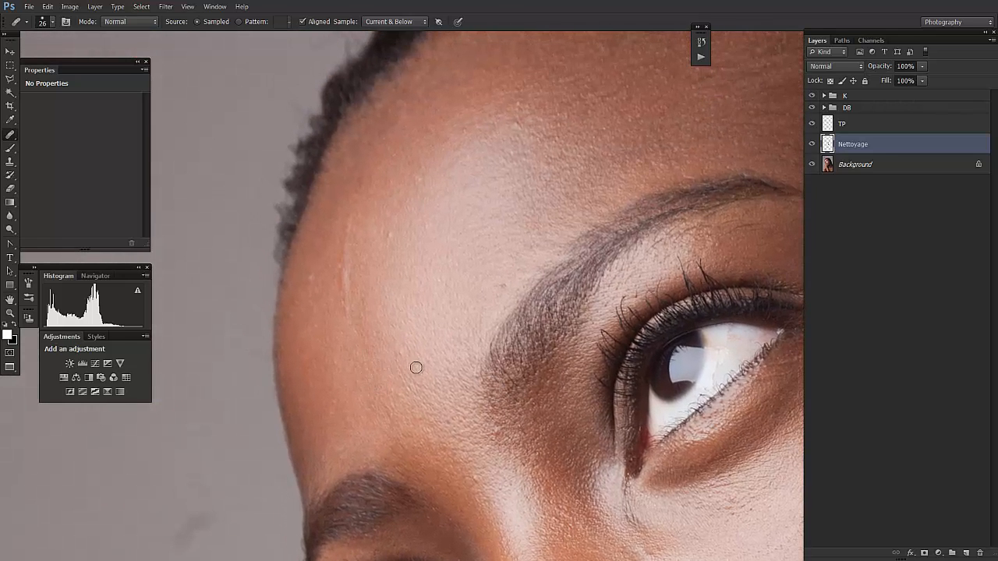
{"action": "left_click_drag", "start_coordinate": [402, 434], "coordinate": [396, 403]}
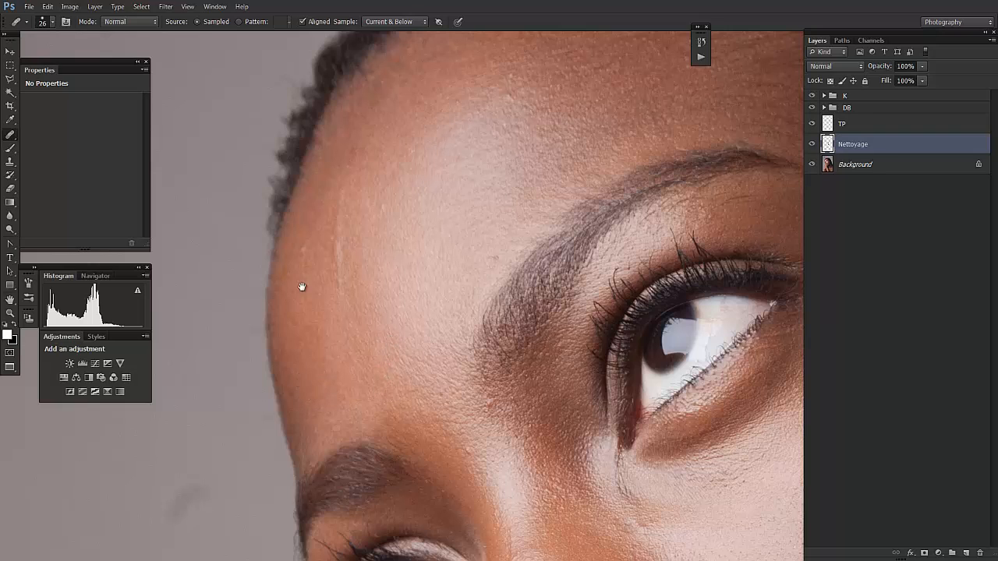
{"action": "left_click_drag", "start_coordinate": [301, 286], "coordinate": [310, 328]}
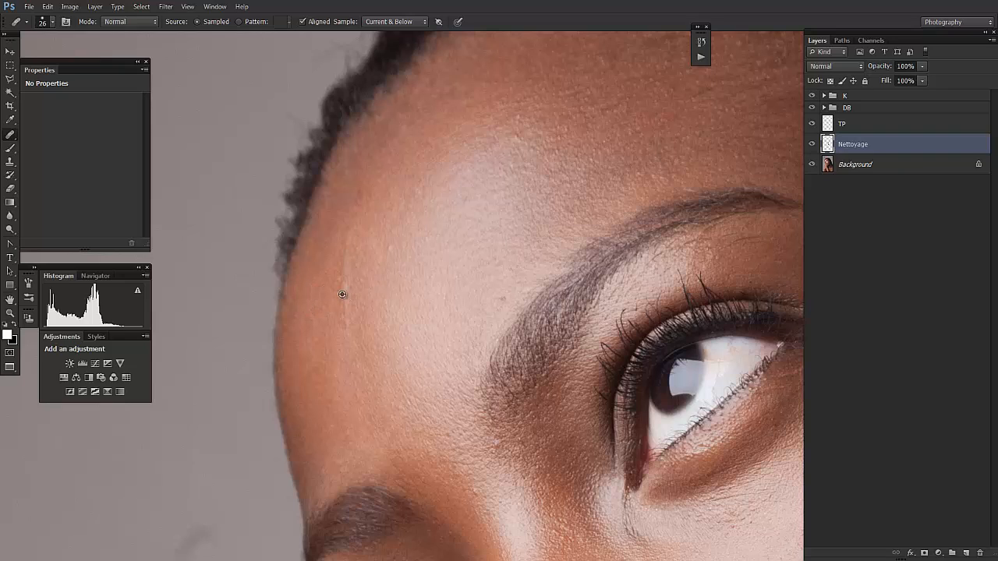
{"action": "left_click", "coordinate": [406, 219], "text": "alt"}
{"action": "mouse_move", "coordinate": [347, 335]}
{"action": "left_mouse_down"}
{"action": "mouse_move", "coordinate": [342, 290]}
{"action": "mouse_move", "coordinate": [346, 308]}
{"action": "mouse_move", "coordinate": [360, 305]}
{"action": "mouse_move", "coordinate": [344, 255]}
{"action": "left_mouse_up"}
{"action": "left_click", "coordinate": [813, 144]}
{"action": "left_click", "coordinate": [813, 144]}
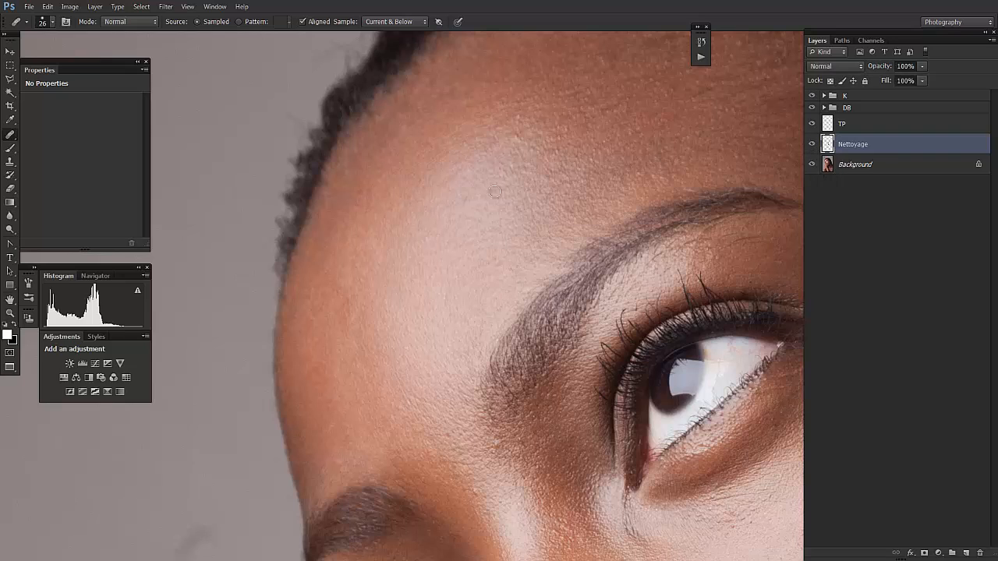
Step: Heal the remaining marks along the outer edge of the forehead down to the far eyebrow, resampling adjacent skin
{"action": "left_click", "coordinate": [312, 341], "text": "alt"}
{"action": "left_click_drag", "start_coordinate": [339, 340], "coordinate": [349, 310]}
{"action": "left_click", "coordinate": [335, 295], "text": "alt"}
{"action": "left_click_drag", "start_coordinate": [340, 268], "coordinate": [338, 256]}
{"action": "left_click_drag", "start_coordinate": [340, 415], "coordinate": [350, 373]}
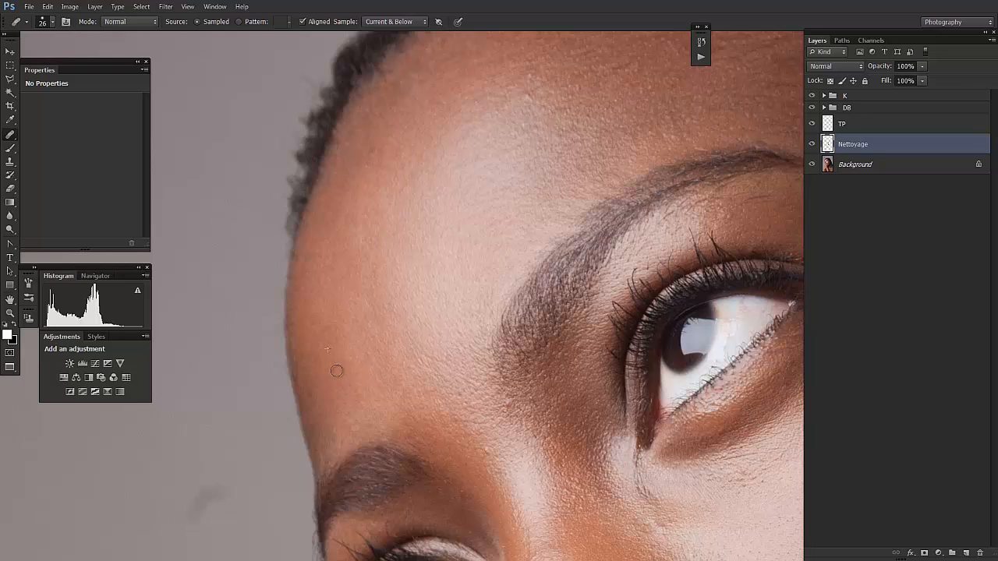
{"action": "left_click", "coordinate": [333, 369], "text": "alt"}
{"action": "left_click_drag", "start_coordinate": [334, 383], "coordinate": [321, 378]}
{"action": "left_click", "coordinate": [328, 388], "text": "alt"}
Step: Heal the bumps along the upper nose bridge between the eyes using skin sampled just above
{"action": "mouse_move", "coordinate": [492, 353]}
{"action": "left_mouse_down"}
{"action": "mouse_move", "coordinate": [468, 283]}
{"action": "mouse_move", "coordinate": [398, 170]}
{"action": "left_mouse_up"}
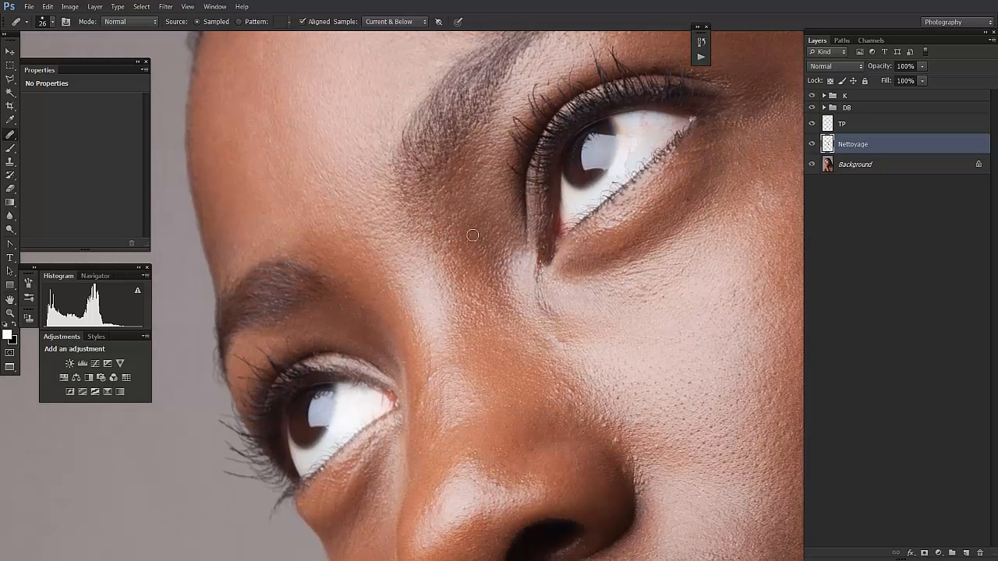
{"action": "left_click", "coordinate": [422, 323], "text": "alt"}
{"action": "left_click", "coordinate": [428, 346]}
{"action": "mouse_move", "coordinate": [427, 346]}
{"action": "left_mouse_down"}
{"action": "mouse_move", "coordinate": [427, 381]}
{"action": "mouse_move", "coordinate": [434, 358]}
{"action": "left_mouse_up"}
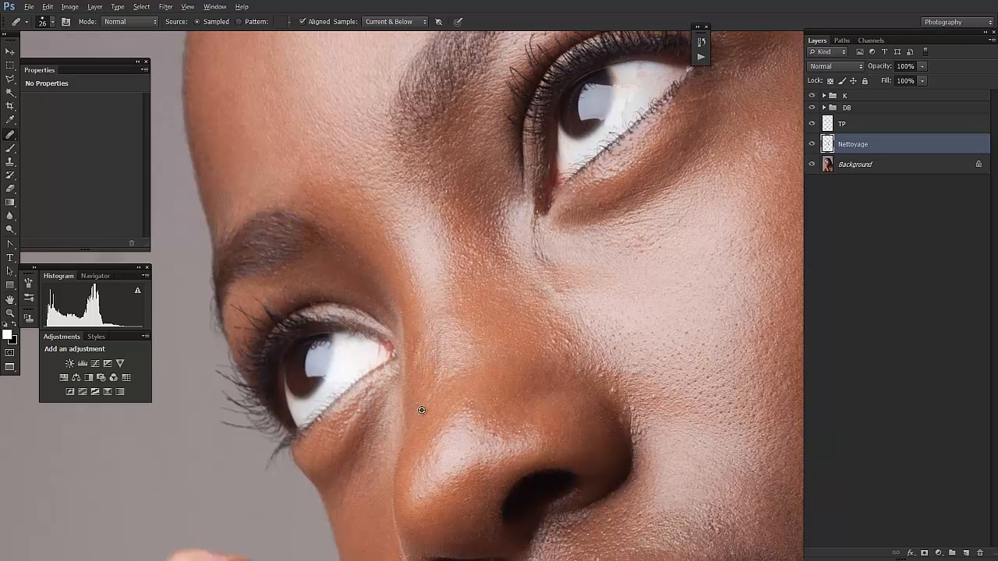
Step: Compare the whole face before and after cleaning by repeatedly hiding and showing the Nettoyage layer, leaving it visible
{"action": "scroll", "coordinate": [429, 397], "scroll_direction": "down", "scroll_amount": 3}
{"action": "scroll", "coordinate": [492, 392], "scroll_direction": "left", "scroll_amount": 3}
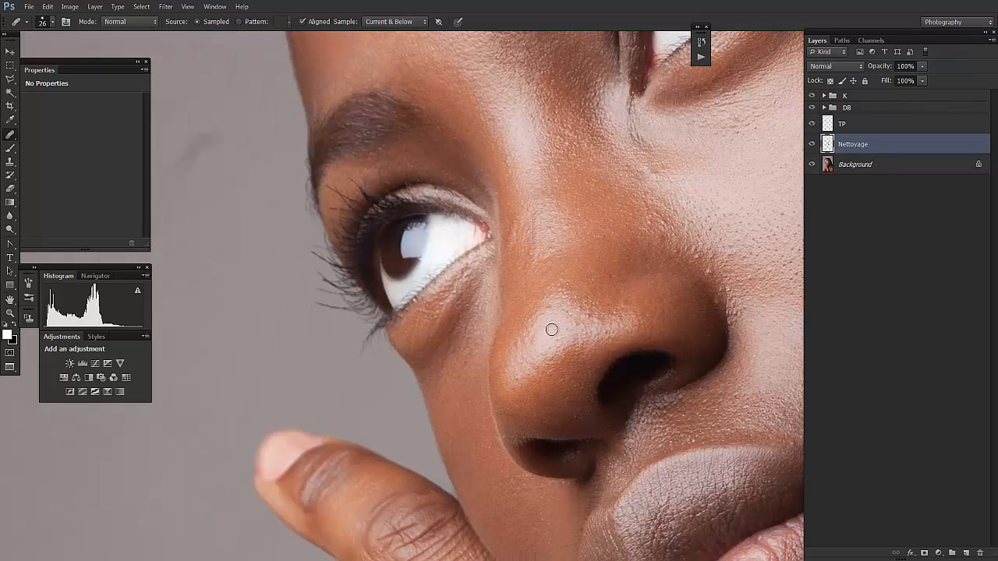
{"action": "scroll", "coordinate": [597, 437], "scroll_direction": "up", "scroll_amount": 2}
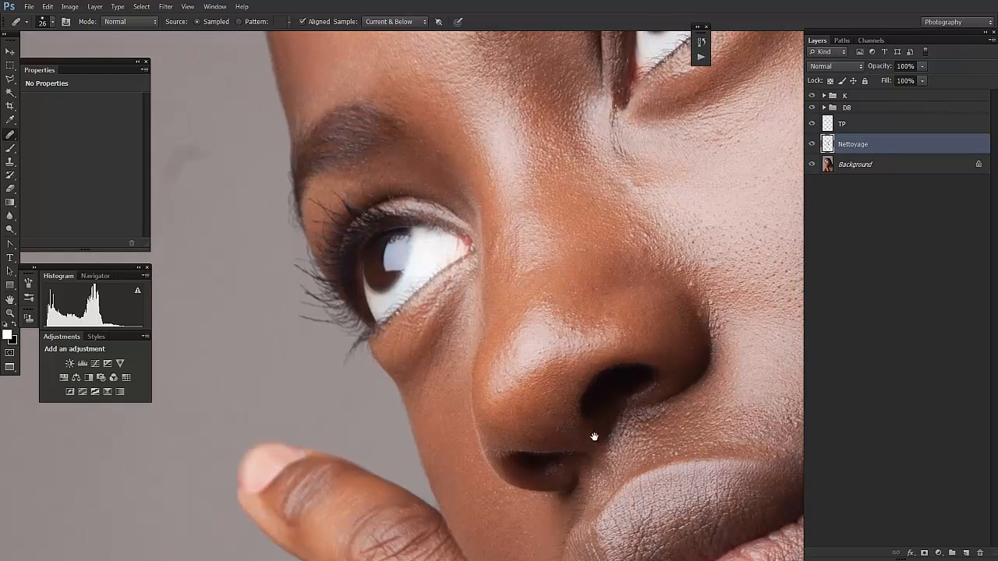
{"action": "scroll", "coordinate": [577, 421], "scroll_direction": "right", "scroll_amount": 2}
{"action": "key", "text": "ctrl+minus"}
{"action": "key", "text": "ctrl+minus"}
{"action": "key", "text": "ctrl+minus"}
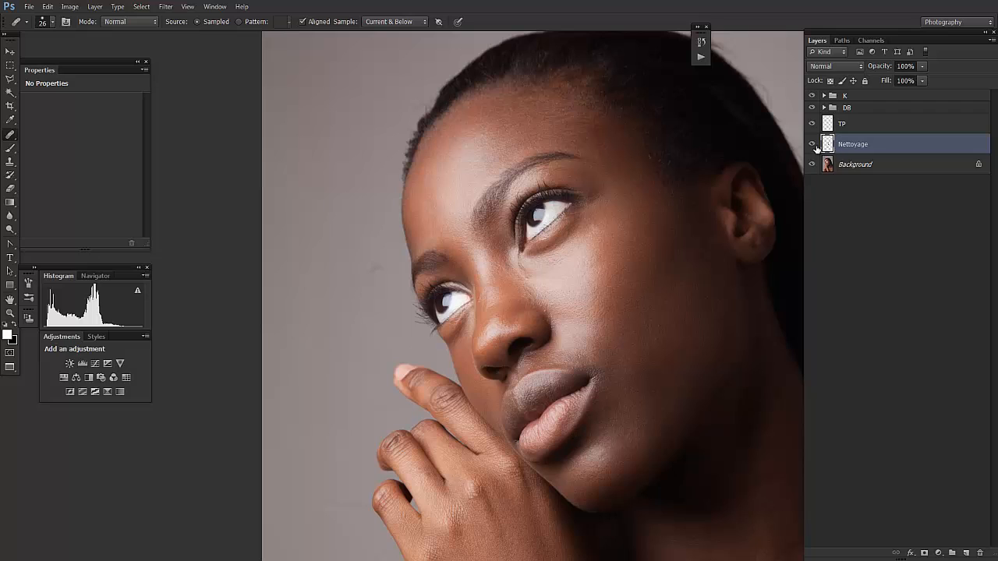
{"action": "left_click", "coordinate": [816, 146]}
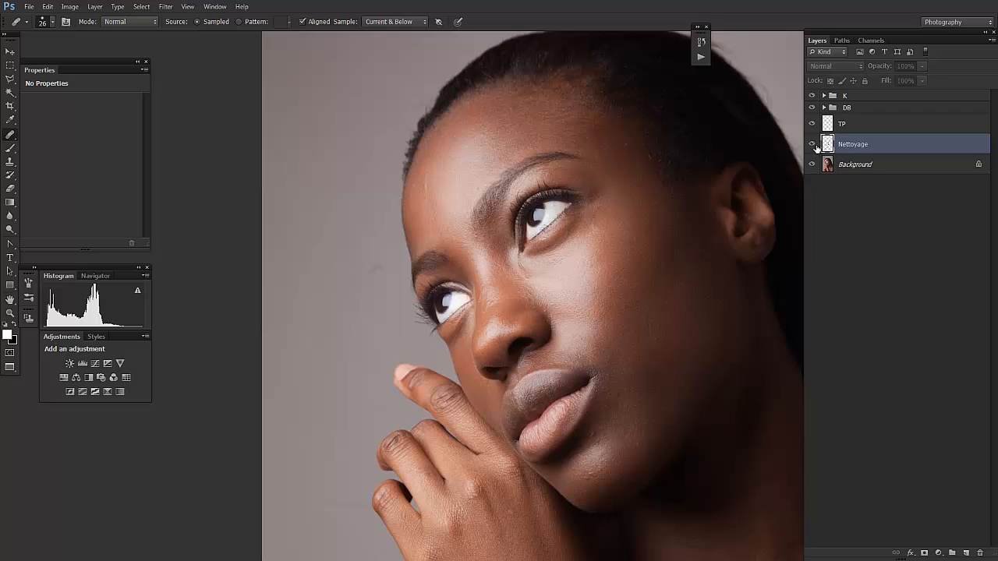
{"action": "left_click", "coordinate": [813, 145]}
{"action": "left_click", "coordinate": [813, 145]}
{"action": "left_click", "coordinate": [812, 147]}
{"action": "left_click", "coordinate": [811, 147]}
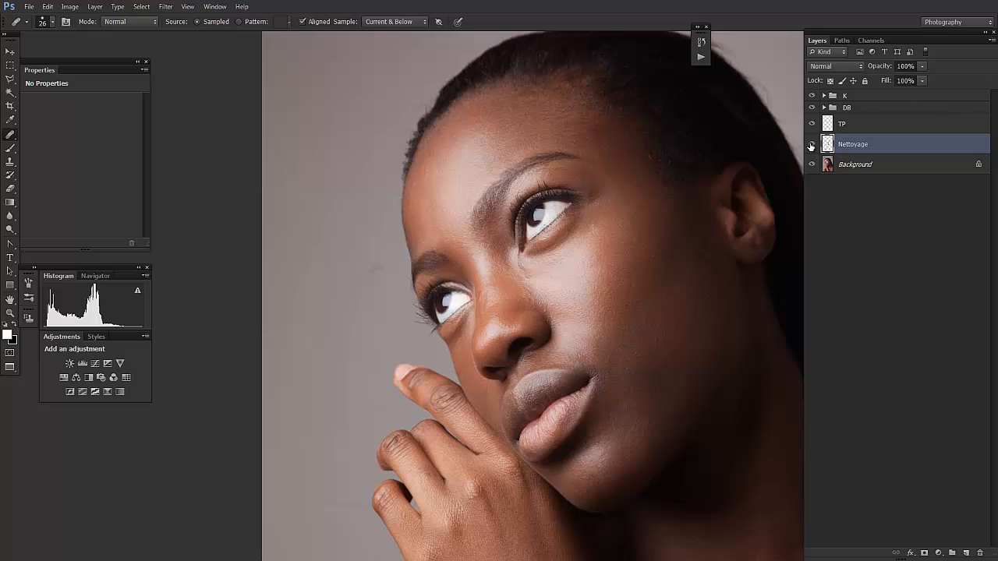
{"action": "left_click", "coordinate": [811, 147]}
{"action": "left_click", "coordinate": [810, 145]}
Step: Reduce the Healing Brush to size 19 and heal the bumps along the nose bridge near the far eye's inner corner
{"action": "key", "text": "ctrl+plus"}
{"action": "key", "text": "ctrl+plus"}
{"action": "key", "text": "ctrl+plus"}
{"action": "key", "text": "ctrl+plus"}
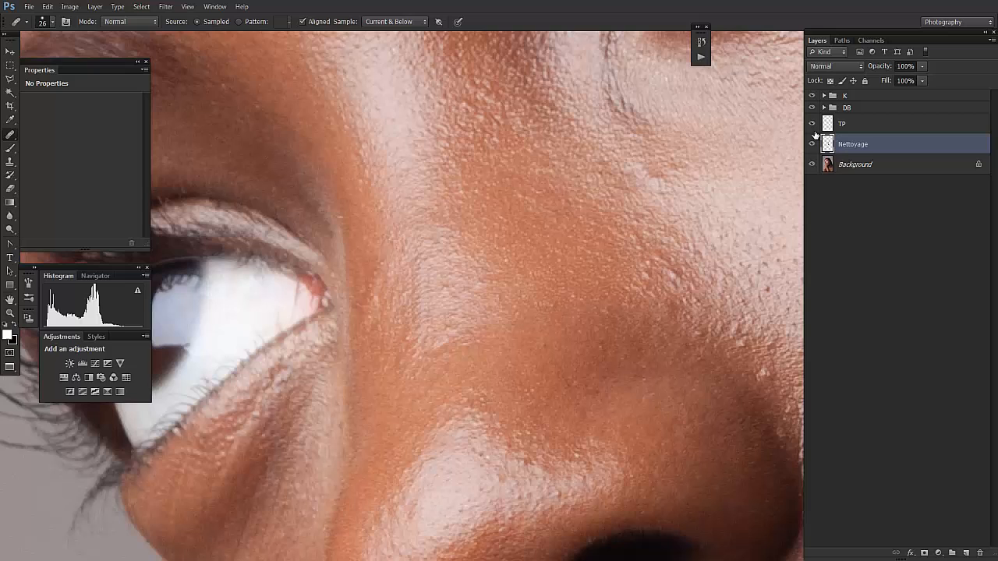
{"action": "mouse_move", "coordinate": [454, 372]}
{"action": "left_mouse_down"}
{"action": "mouse_move", "coordinate": [515, 356]}
{"action": "mouse_move", "coordinate": [494, 357]}
{"action": "left_mouse_up"}
{"action": "right_click", "coordinate": [505, 358], "text": "alt"}
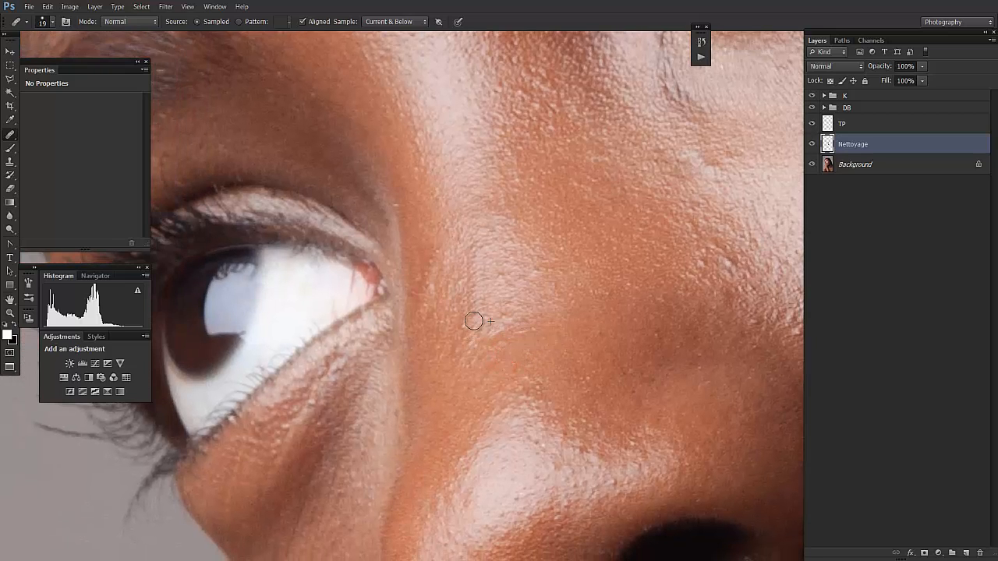
{"action": "left_click_drag", "start_coordinate": [476, 283], "coordinate": [474, 261]}
{"action": "left_click", "coordinate": [494, 234], "text": "alt"}
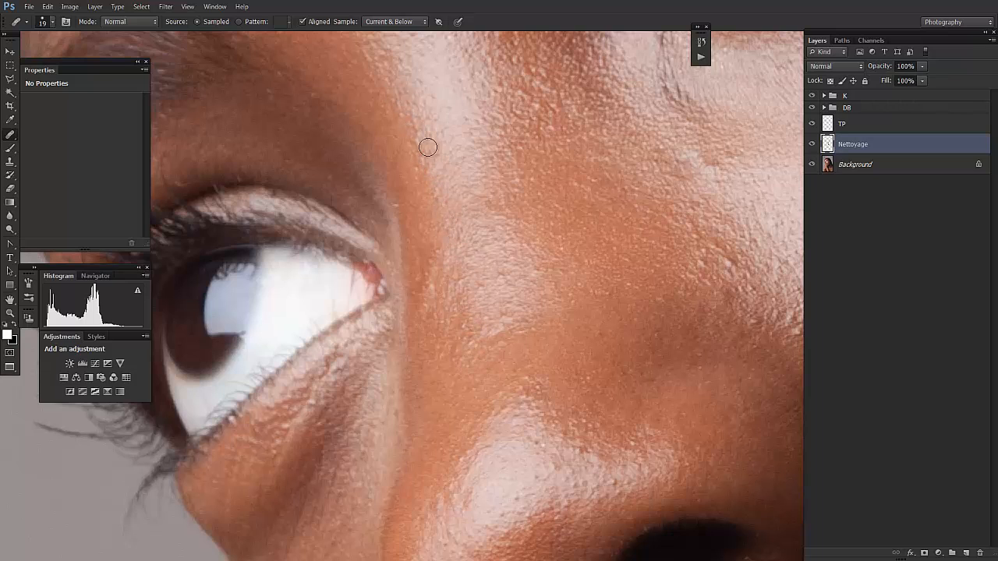
{"action": "left_click", "coordinate": [410, 181]}
Step: Check the Nettoyage layer's effect and heal more bumps down the side and middle of the nose with fresh samples
{"action": "left_click", "coordinate": [814, 147]}
{"action": "left_click", "coordinate": [431, 264]}
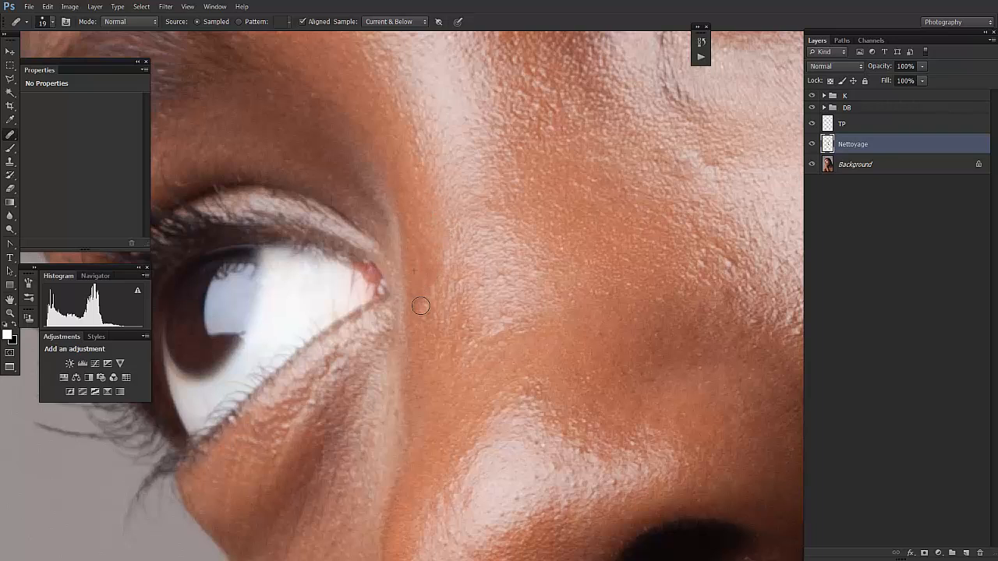
{"action": "left_click", "coordinate": [591, 357], "text": "alt"}
{"action": "left_click", "coordinate": [601, 332]}
{"action": "left_click", "coordinate": [447, 389], "text": "alt"}
{"action": "left_click", "coordinate": [437, 351]}
{"action": "left_click", "coordinate": [430, 320]}
Step: Reduce the Healing Brush to size 13, heal the fine bumps in the nose bridge highlight, and compare with the Nettoyage layer hidden
{"action": "left_click", "coordinate": [426, 271], "text": "alt"}
{"action": "left_click_drag", "start_coordinate": [444, 273], "coordinate": [438, 274]}
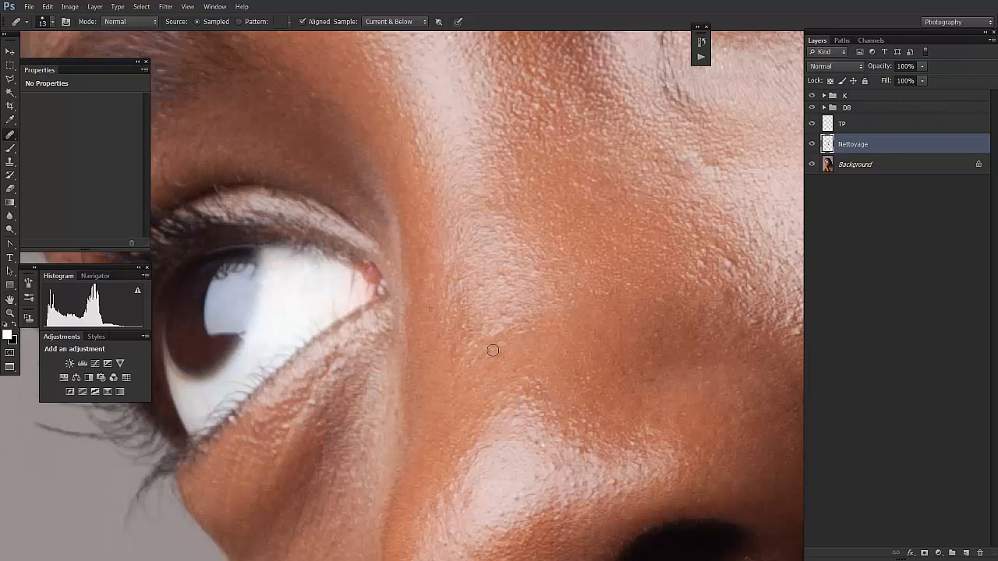
{"action": "left_click", "coordinate": [477, 274]}
{"action": "left_click", "coordinate": [505, 276]}
{"action": "left_click", "coordinate": [506, 317]}
{"action": "left_click", "coordinate": [487, 320]}
{"action": "left_click", "coordinate": [813, 145]}
{"action": "left_click", "coordinate": [813, 145]}
Step: Heal the fine bumps along the highlight on the far side of the nose tip using a fresh sample
{"action": "left_click_drag", "start_coordinate": [529, 409], "coordinate": [463, 288]}
{"action": "mouse_move", "coordinate": [470, 346]}
{"action": "left_mouse_down"}
{"action": "mouse_move", "coordinate": [442, 374]}
{"action": "mouse_move", "coordinate": [453, 361]}
{"action": "left_mouse_up"}
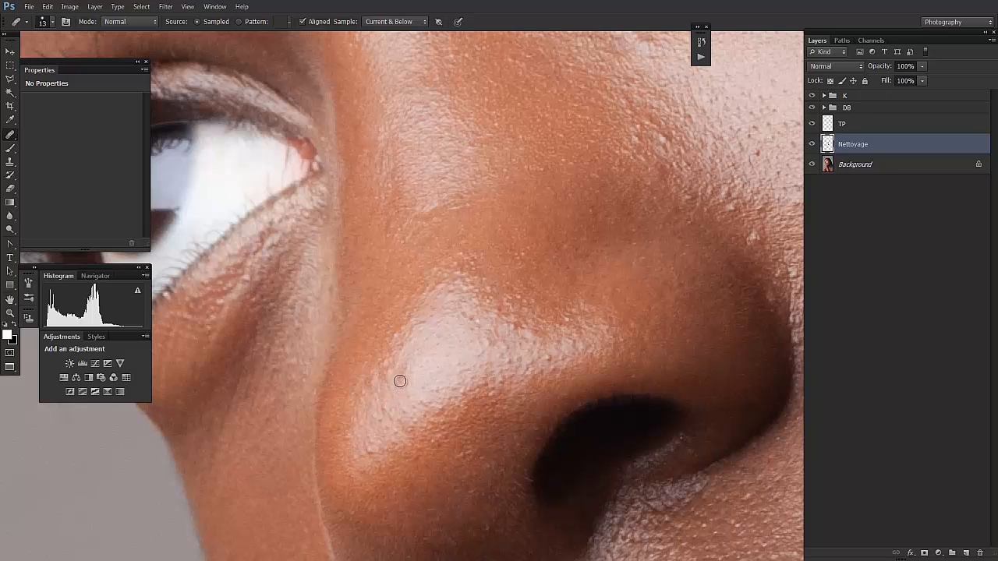
{"action": "left_click", "coordinate": [369, 436], "text": "alt"}
{"action": "left_click_drag", "start_coordinate": [368, 452], "coordinate": [364, 472]}
{"action": "mouse_move", "coordinate": [436, 499]}
{"action": "left_mouse_down"}
{"action": "mouse_move", "coordinate": [465, 328]}
{"action": "mouse_move", "coordinate": [478, 325]}
{"action": "left_mouse_up"}
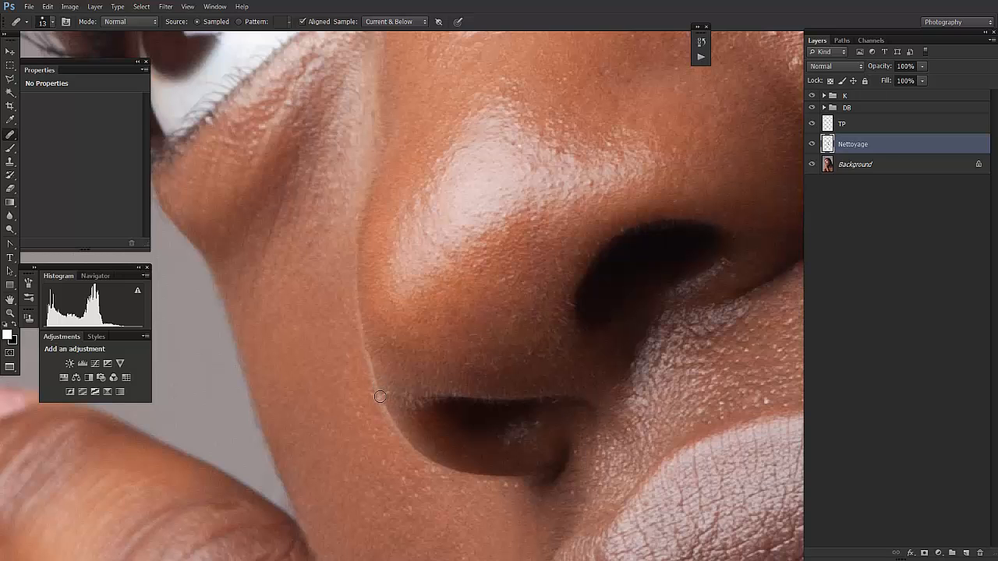
{"action": "left_click_drag", "start_coordinate": [463, 501], "coordinate": [445, 345]}
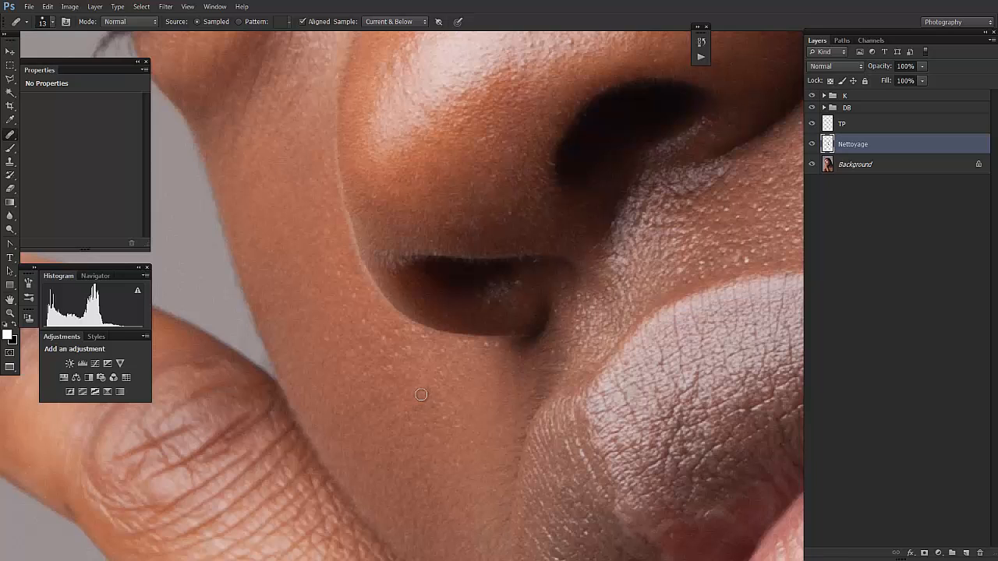
Step: Set the Clone Stamp flow to 5%, compare the skin below the nose with the Nettoyage layer hidden, and return to the Healing Brush
{"action": "key", "text": "s"}
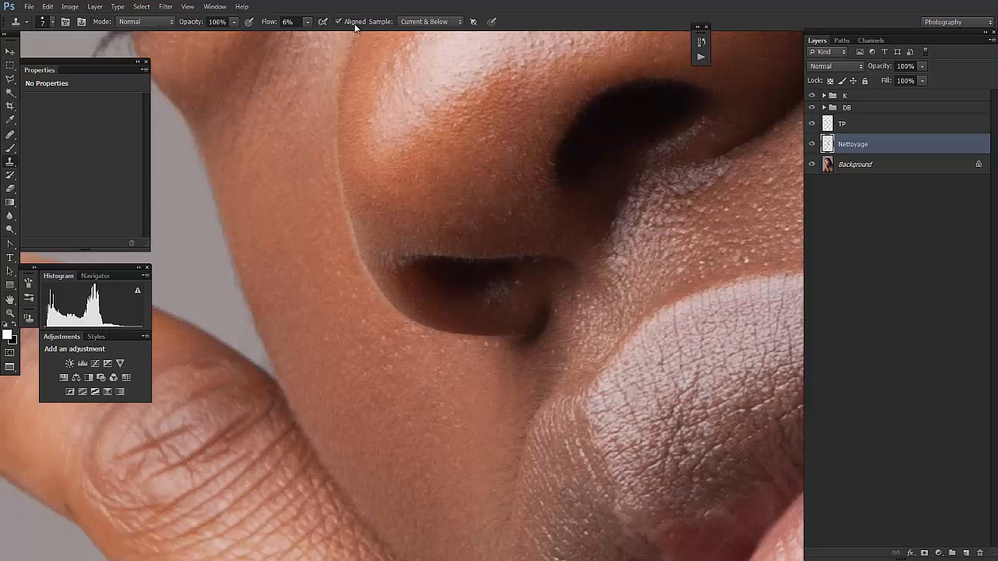
{"action": "left_click", "coordinate": [285, 23]}
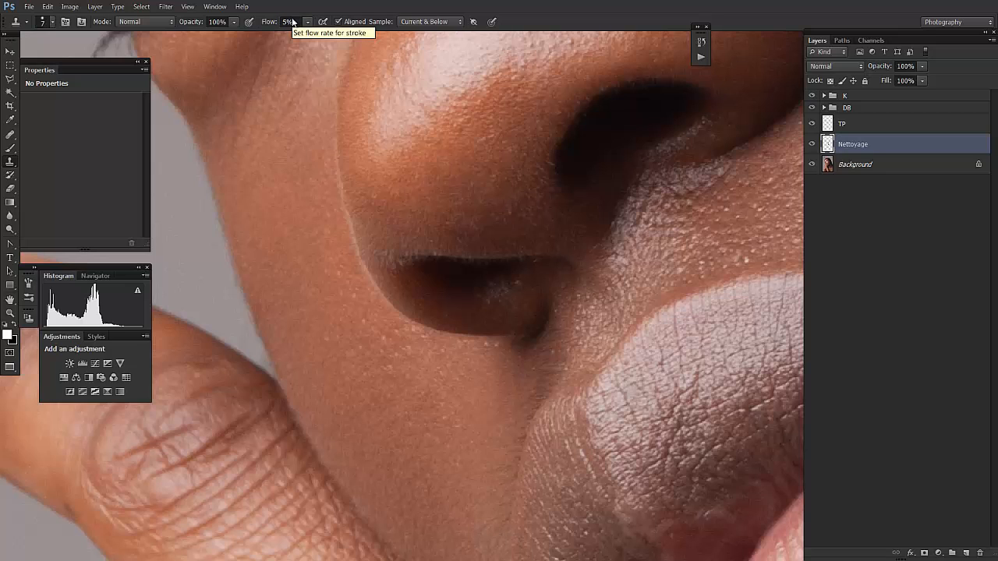
{"action": "key", "text": "Return"}
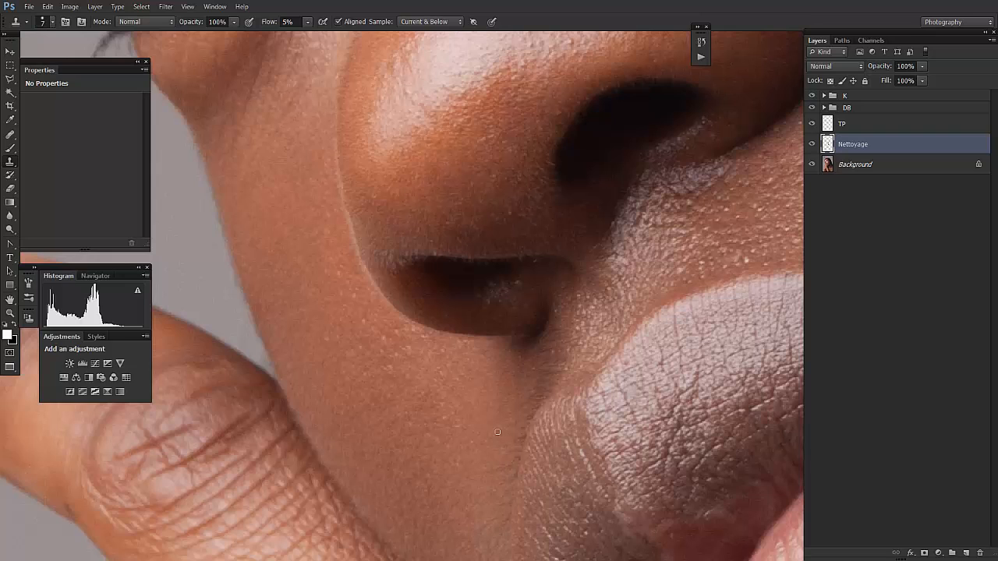
{"action": "left_click", "coordinate": [812, 144]}
{"action": "left_click", "coordinate": [812, 145]}
{"action": "key", "text": "j"}
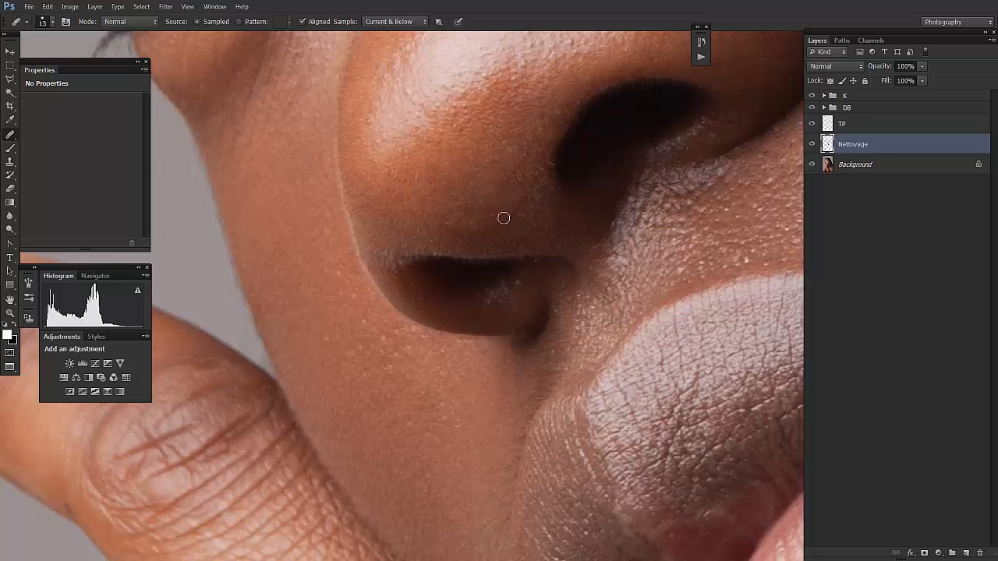
Step: Examine the skin around the lips, under the lower lip and across the chin for remaining blemishes
{"action": "left_click_drag", "start_coordinate": [634, 338], "coordinate": [417, 285]}
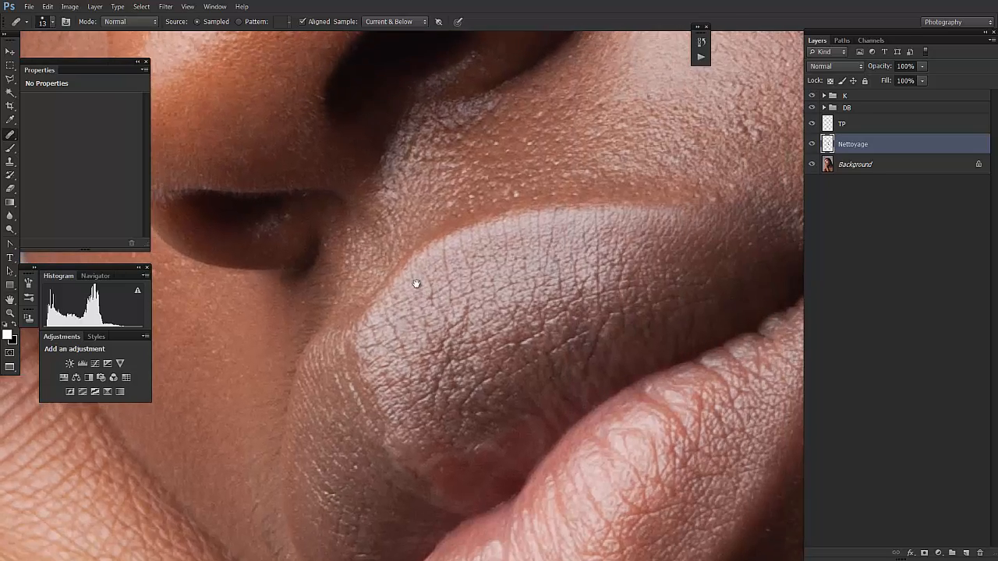
{"action": "left_click_drag", "start_coordinate": [552, 271], "coordinate": [557, 226]}
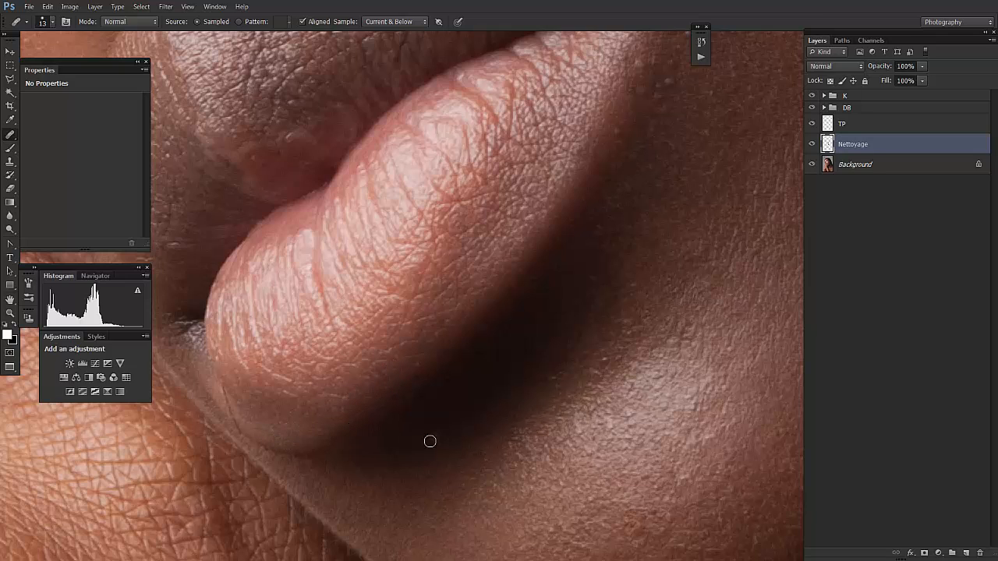
{"action": "scroll", "coordinate": [430, 441], "scroll_direction": "down", "scroll_amount": 5}
{"action": "scroll", "coordinate": [535, 383], "scroll_direction": "right", "scroll_amount": 2}
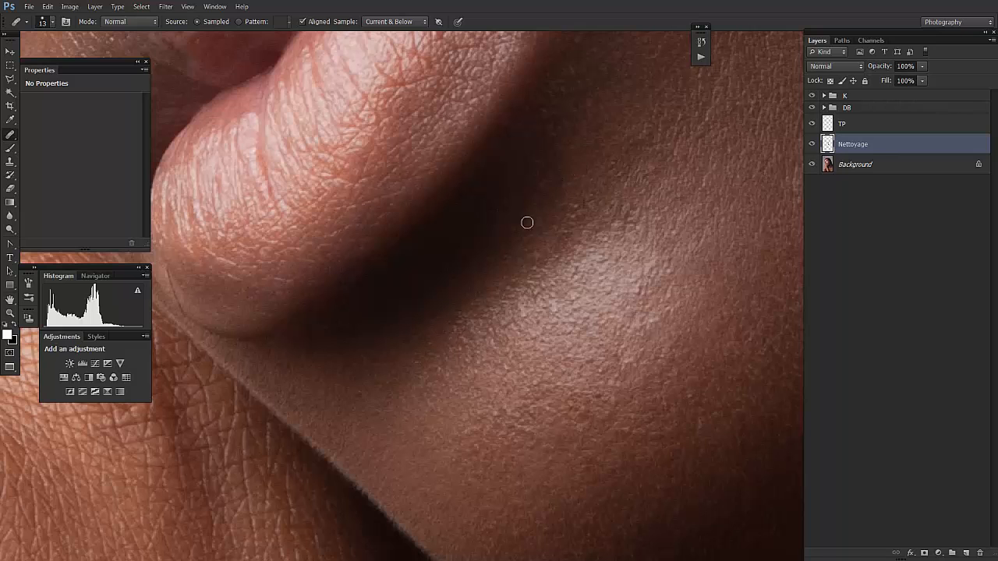
{"action": "scroll", "coordinate": [524, 227], "scroll_direction": "right", "scroll_amount": 3}
{"action": "scroll", "coordinate": [502, 334], "scroll_direction": "down", "scroll_amount": 4}
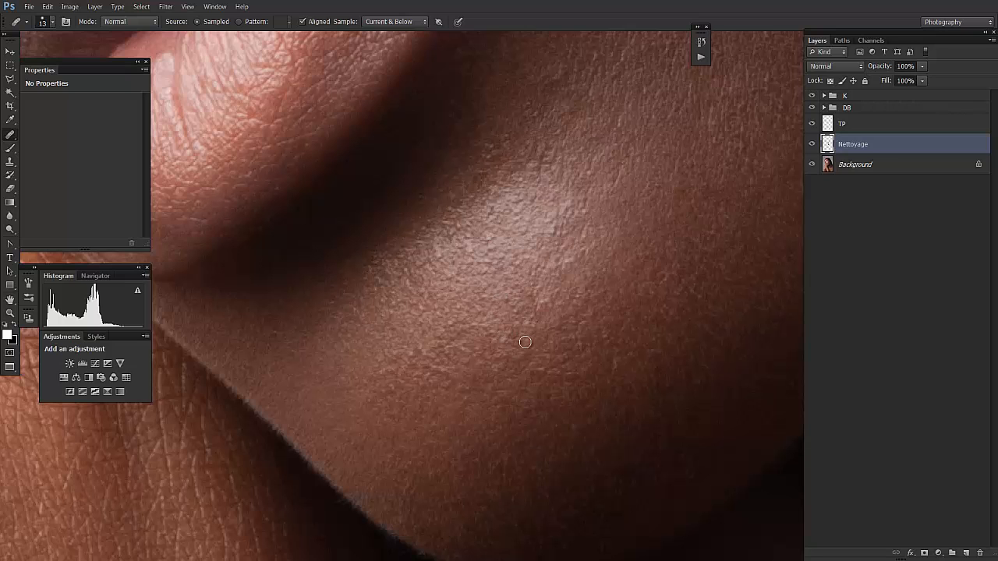
{"action": "left_click_drag", "start_coordinate": [625, 234], "coordinate": [466, 429]}
{"action": "left_click_drag", "start_coordinate": [573, 191], "coordinate": [509, 328]}
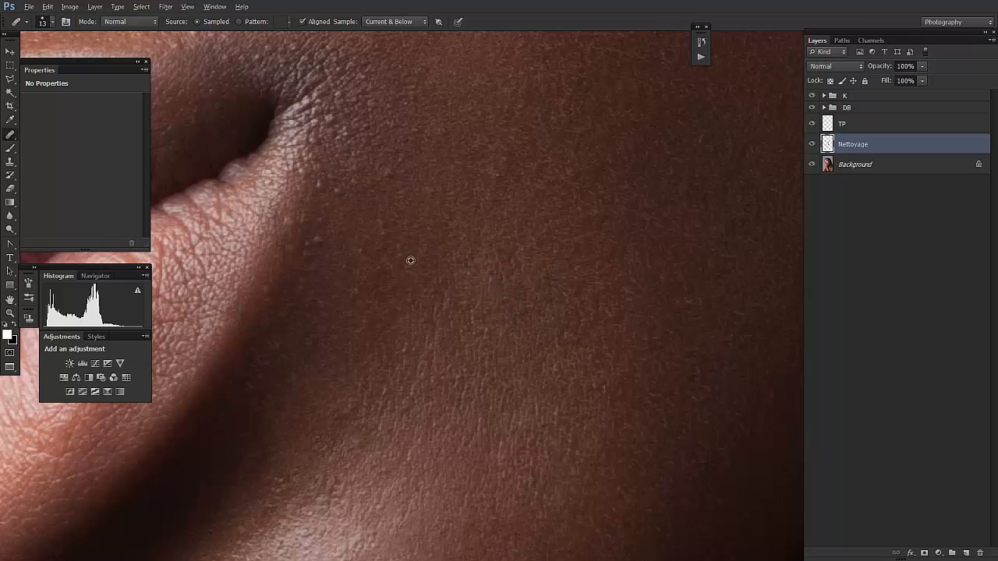
Step: Heal the small bumps in the shadow beside the lower lip near the mouth corner, resampling between strokes
{"action": "left_click_drag", "start_coordinate": [392, 196], "coordinate": [431, 188]}
{"action": "left_click_drag", "start_coordinate": [319, 220], "coordinate": [318, 198]}
{"action": "left_click_drag", "start_coordinate": [270, 293], "coordinate": [264, 293]}
{"action": "left_click", "coordinate": [264, 287]}
{"action": "left_click", "coordinate": [276, 268], "text": "alt"}
{"action": "left_click", "coordinate": [289, 248]}
Step: Heal the bumps just above the mouth corner with fresh samples of the neighbouring skin
{"action": "left_click_drag", "start_coordinate": [493, 319], "coordinate": [465, 440]}
{"action": "left_click_drag", "start_coordinate": [330, 298], "coordinate": [467, 327]}
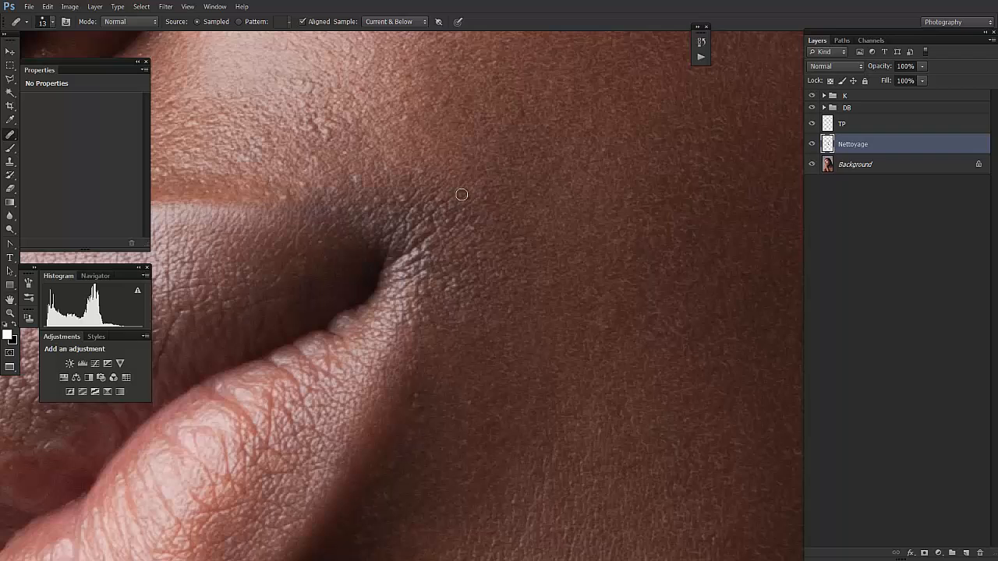
{"action": "left_click", "coordinate": [401, 189], "text": "alt"}
{"action": "left_click", "coordinate": [390, 201]}
{"action": "left_click", "coordinate": [388, 182], "text": "alt"}
{"action": "left_click_drag", "start_coordinate": [378, 199], "coordinate": [364, 211]}
Step: Compare the whole face and the mouth and nose area before and after cleaning by toggling the Nettoyage layer, leaving it visible
{"action": "mouse_move", "coordinate": [448, 318]}
{"action": "left_mouse_down"}
{"action": "mouse_move", "coordinate": [390, 289]}
{"action": "mouse_move", "coordinate": [364, 350]}
{"action": "left_mouse_up"}
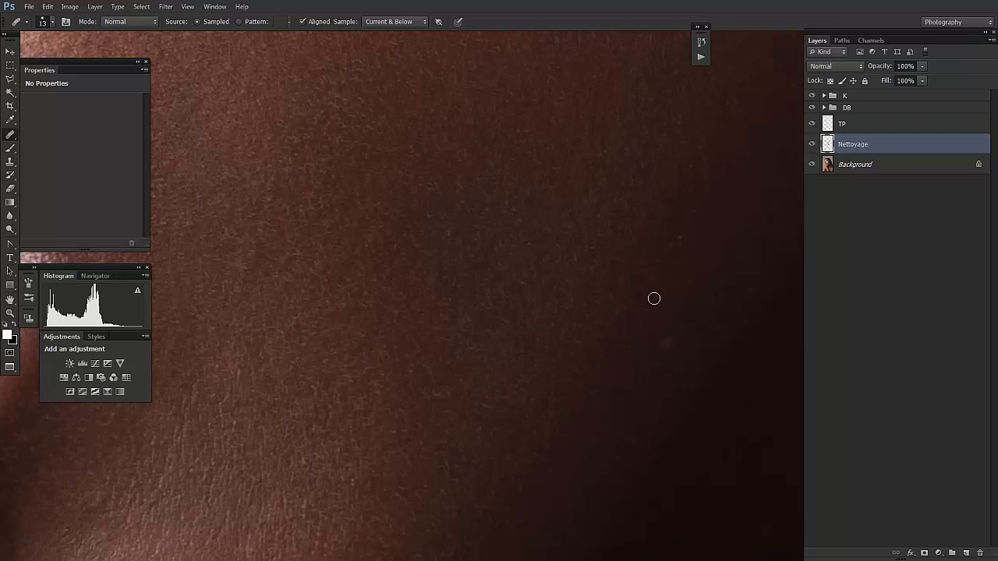
{"action": "scroll", "coordinate": [672, 224], "scroll_direction": "down", "scroll_amount": 8}
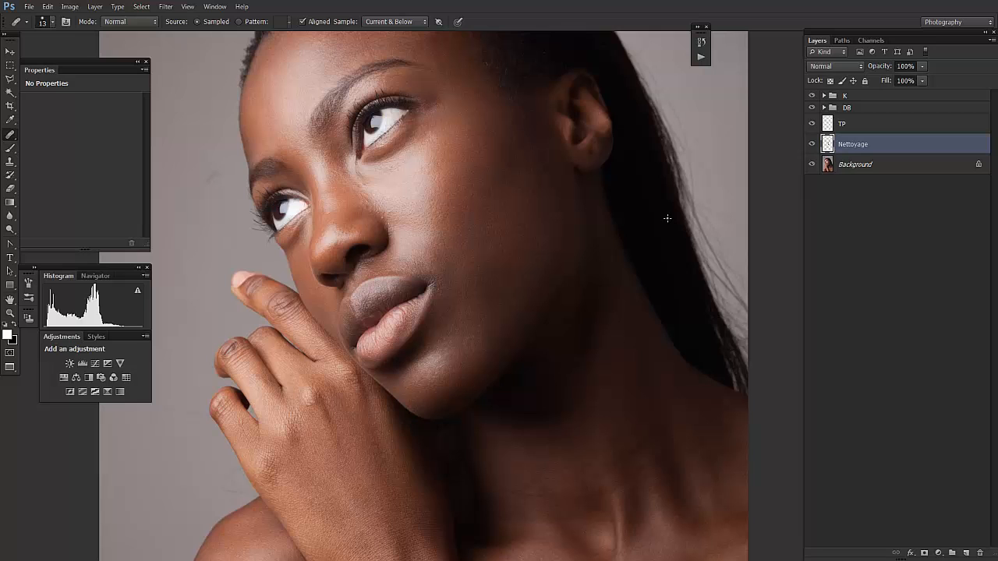
{"action": "left_click", "coordinate": [815, 147]}
{"action": "left_click", "coordinate": [815, 147]}
{"action": "left_click", "coordinate": [815, 147]}
{"action": "left_click_drag", "start_coordinate": [500, 334], "coordinate": [566, 365]}
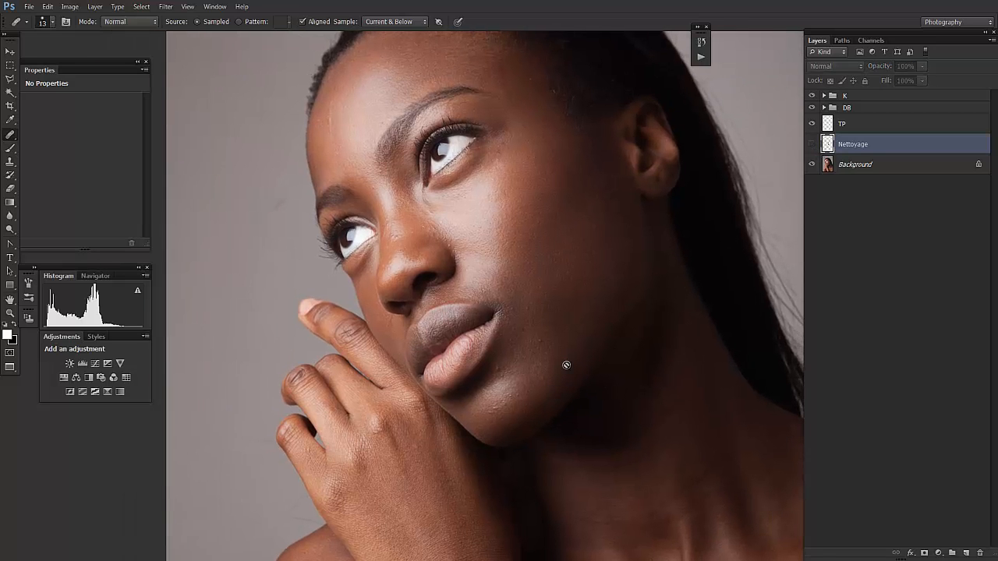
{"action": "scroll", "coordinate": [565, 365], "scroll_direction": "up", "scroll_amount": 4}
{"action": "left_click", "coordinate": [814, 147]}
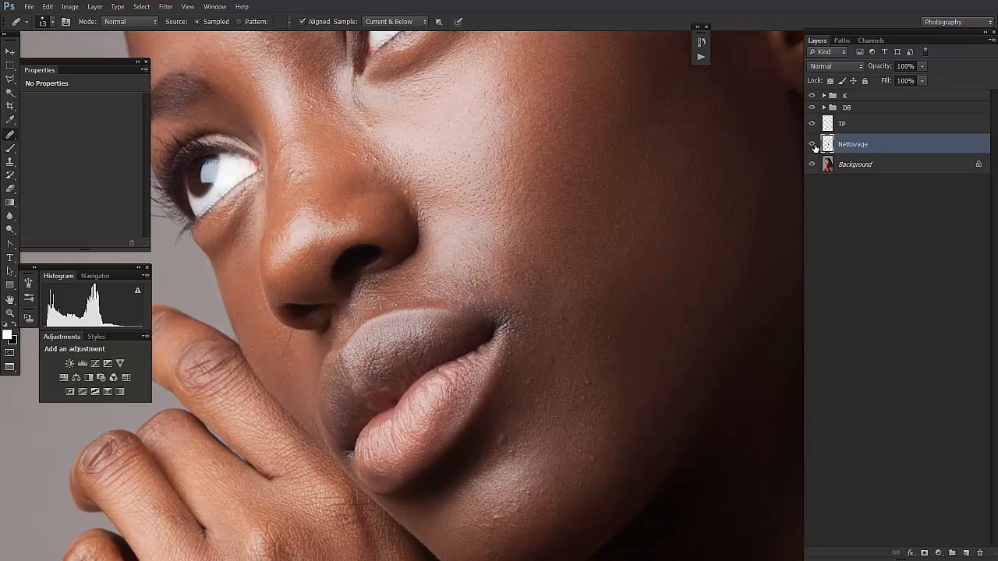
{"action": "left_click_drag", "start_coordinate": [437, 289], "coordinate": [445, 390]}
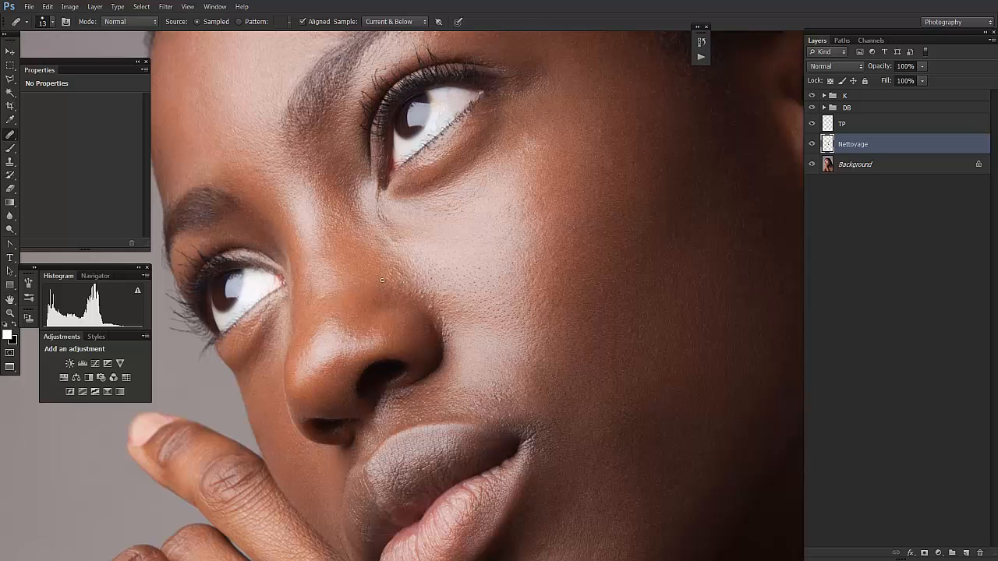
{"action": "left_click_drag", "start_coordinate": [343, 270], "coordinate": [356, 301]}
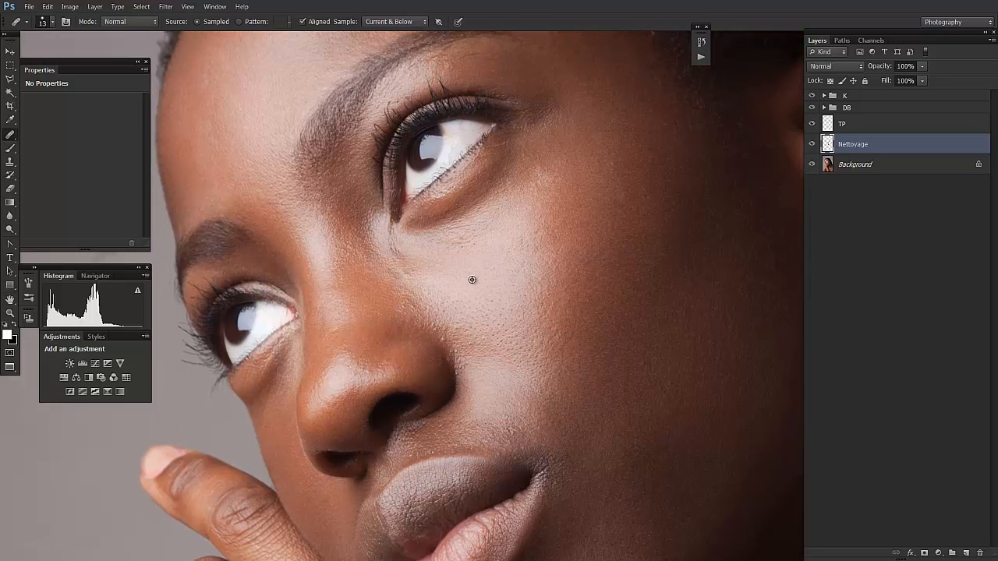
Step: Add a Curves adjustment layer above group K and shape a solar curve with points including 33/221, 148/205 and 208/56
{"action": "left_click", "coordinate": [875, 95]}
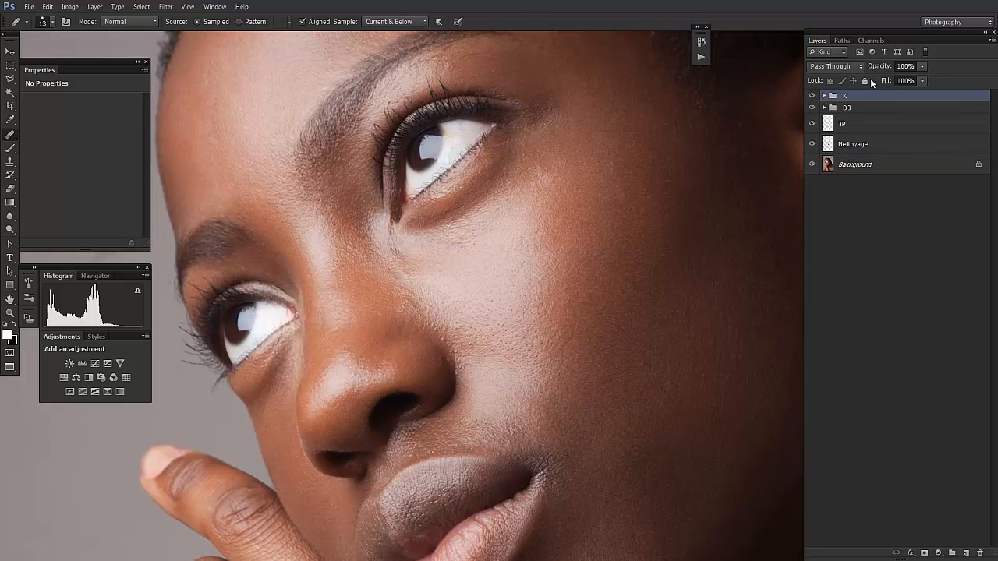
{"action": "left_click", "coordinate": [94, 364]}
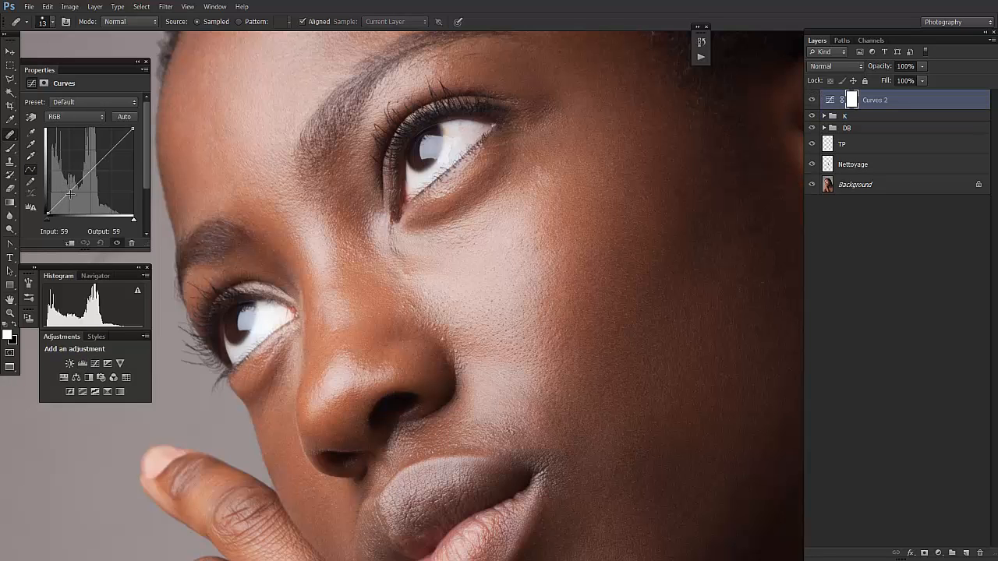
{"action": "mouse_move", "coordinate": [70, 194]}
{"action": "left_mouse_down"}
{"action": "mouse_move", "coordinate": [56, 156]}
{"action": "mouse_move", "coordinate": [74, 192]}
{"action": "mouse_move", "coordinate": [99, 164]}
{"action": "mouse_move", "coordinate": [81, 205]}
{"action": "left_mouse_up"}
{"action": "left_click_drag", "start_coordinate": [122, 136], "coordinate": [118, 196]}
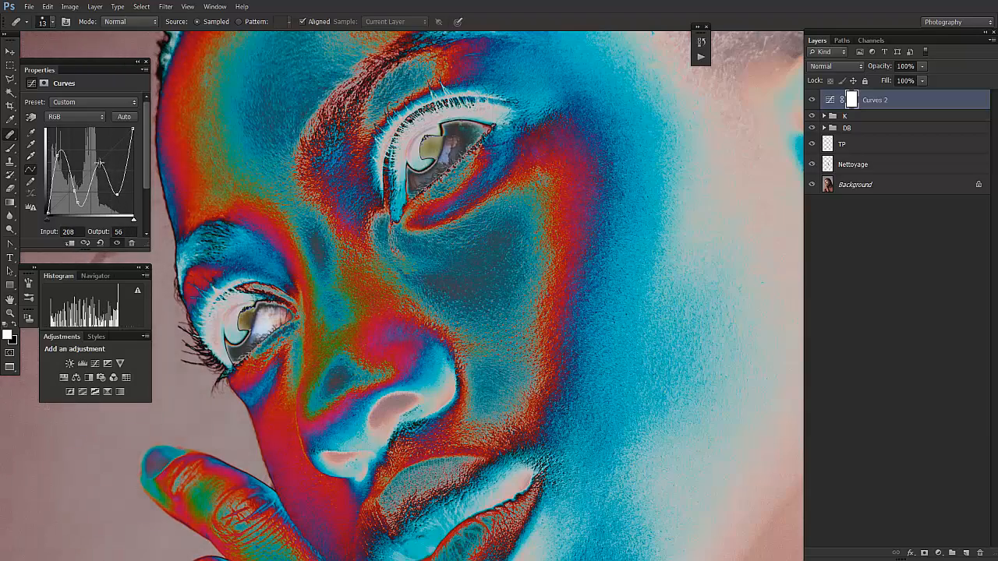
{"action": "left_click_drag", "start_coordinate": [99, 163], "coordinate": [57, 139]}
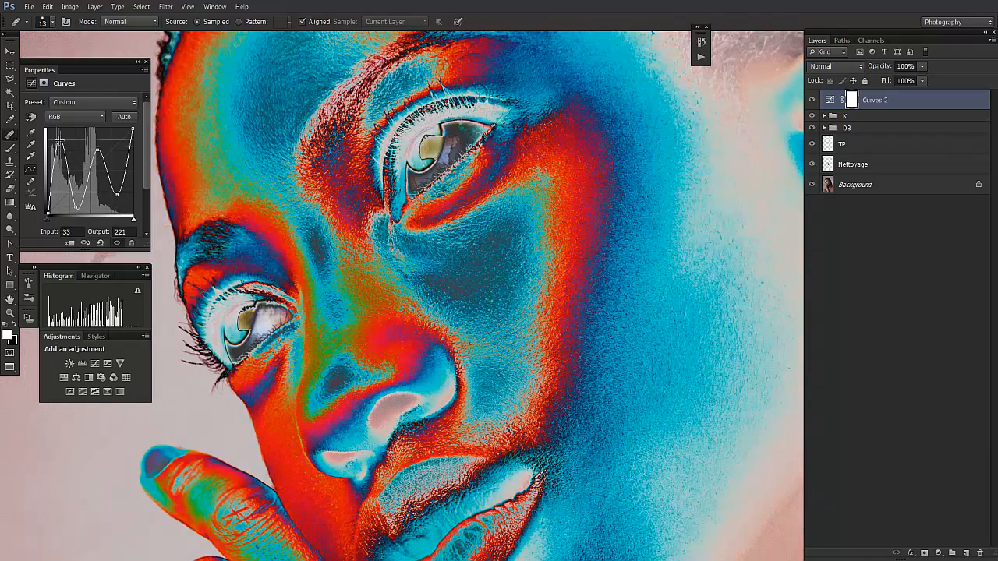
Step: Examine the cheek, ear, forehead and background through the solar curve for remaining spots and stains
{"action": "left_click_drag", "start_coordinate": [357, 400], "coordinate": [301, 222]}
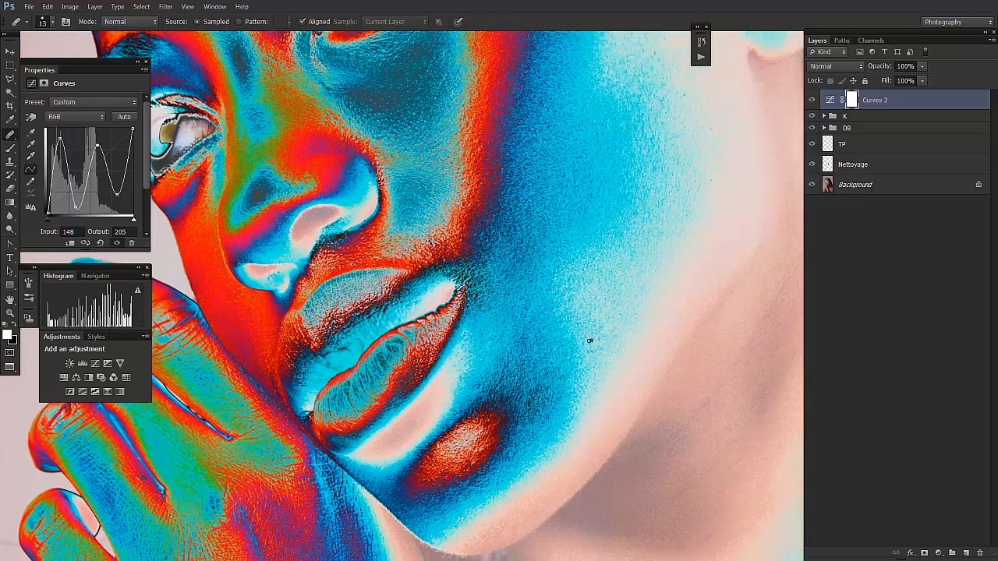
{"action": "left_click_drag", "start_coordinate": [576, 228], "coordinate": [479, 413]}
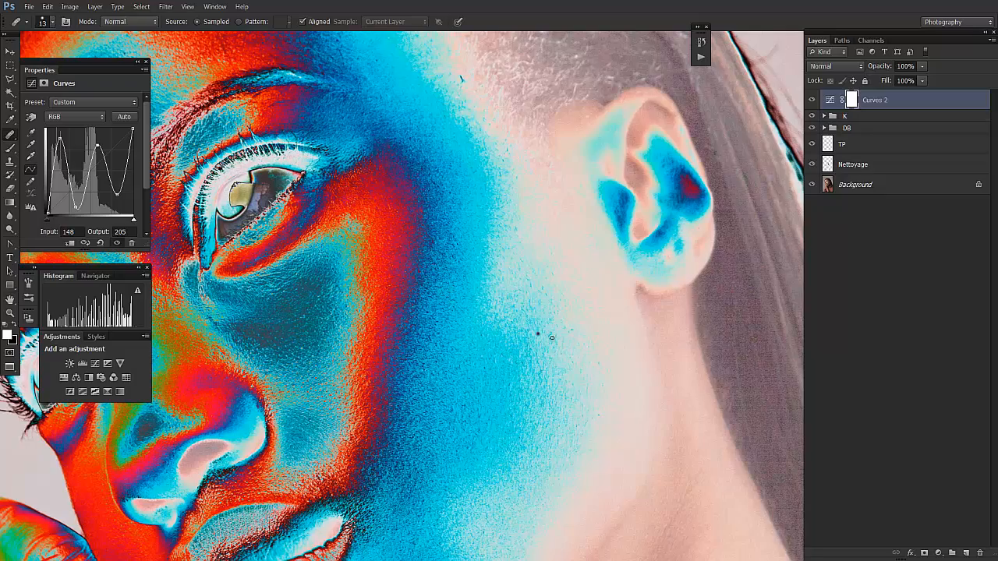
{"action": "left_click_drag", "start_coordinate": [455, 167], "coordinate": [453, 307]}
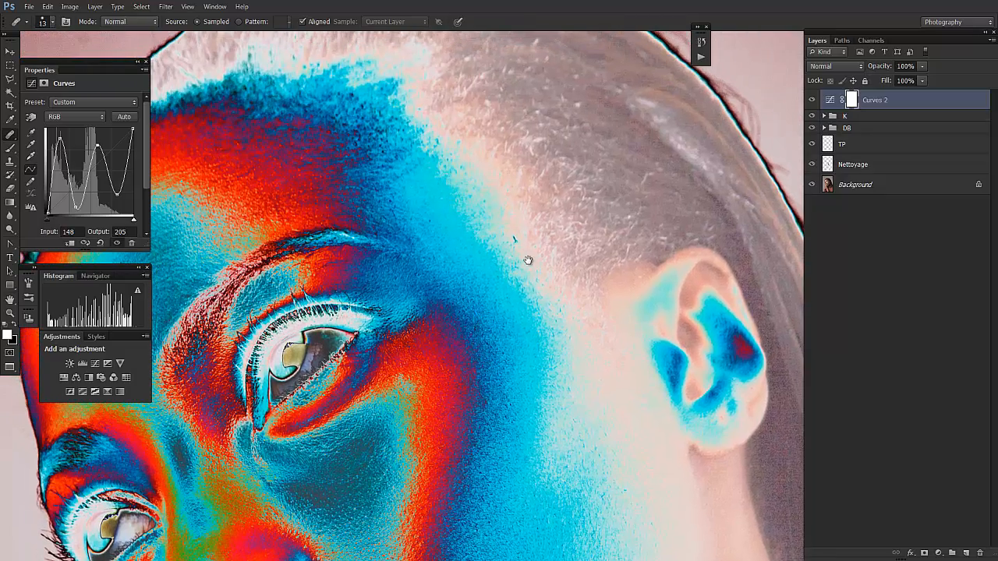
{"action": "left_click_drag", "start_coordinate": [304, 296], "coordinate": [572, 236]}
{"action": "left_click_drag", "start_coordinate": [410, 334], "coordinate": [541, 236]}
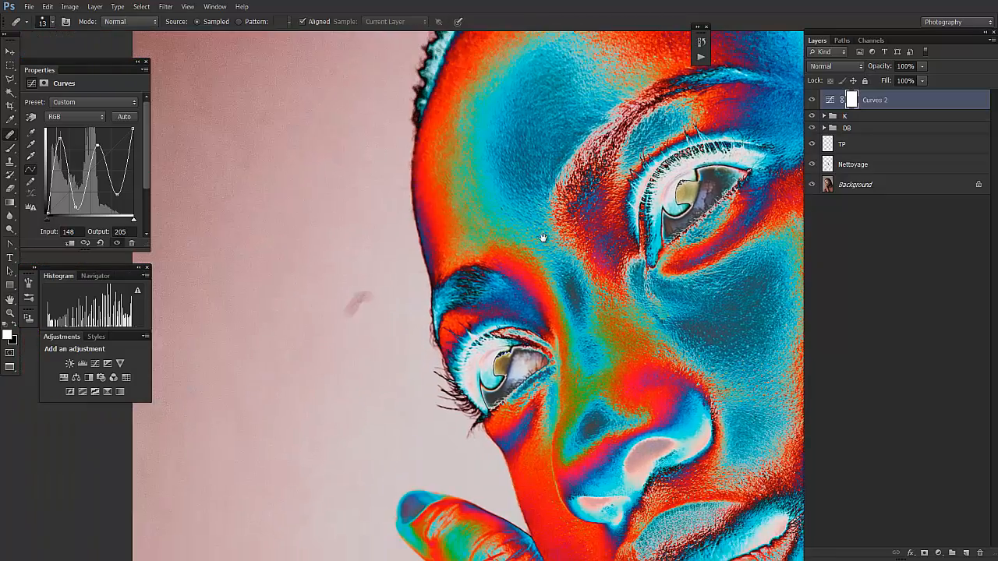
{"action": "left_click", "coordinate": [332, 278]}
{"action": "left_click", "coordinate": [489, 212]}
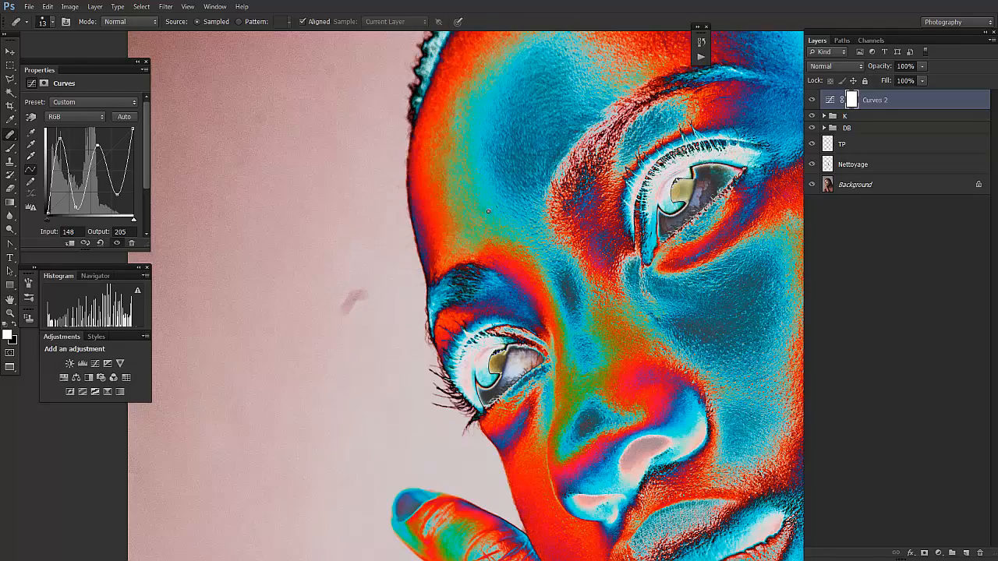
{"action": "left_click_drag", "start_coordinate": [358, 160], "coordinate": [452, 330]}
{"action": "left_click_drag", "start_coordinate": [497, 173], "coordinate": [460, 438]}
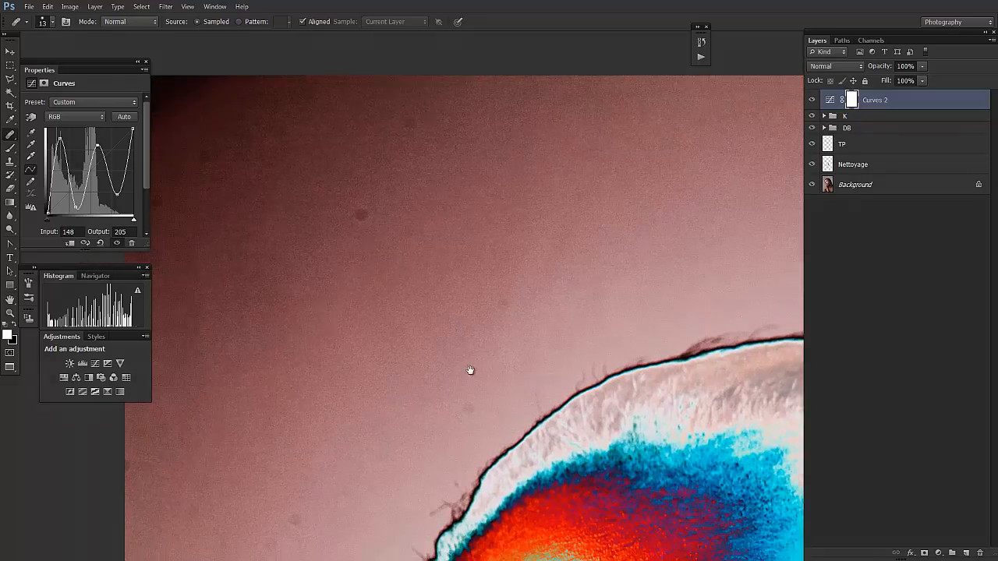
{"action": "left_click_drag", "start_coordinate": [470, 372], "coordinate": [538, 345]}
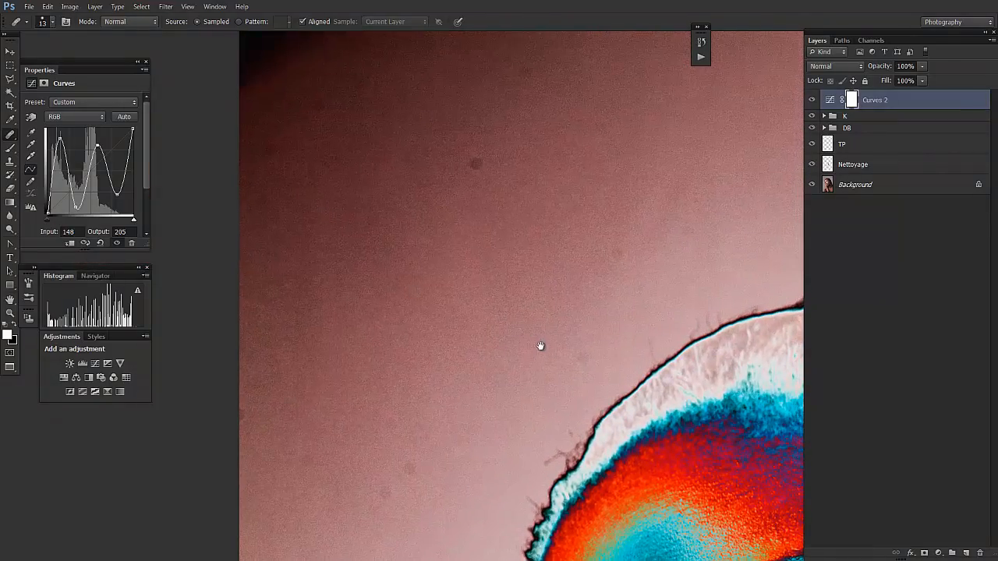
Step: Compare the background above the forehead with the solar Curves layer hidden and shown, leaving it visible
{"action": "left_click", "coordinate": [812, 101]}
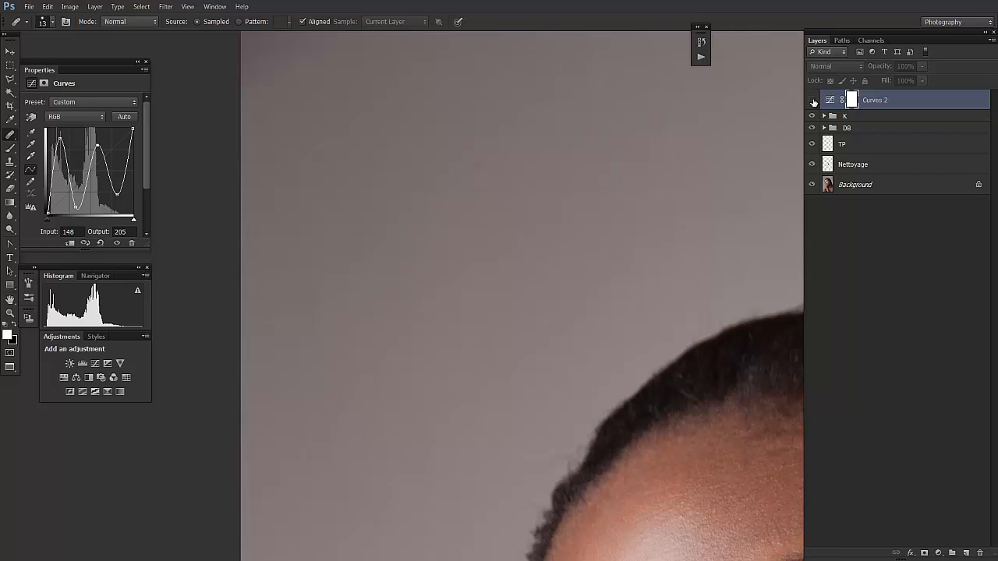
{"action": "left_click", "coordinate": [813, 102]}
{"action": "left_click", "coordinate": [812, 102]}
{"action": "left_click", "coordinate": [812, 101]}
{"action": "left_click", "coordinate": [812, 102]}
{"action": "left_click", "coordinate": [812, 101]}
Step: Inspect the backdrop around the head, the hair outline and the area beside the far eye for stains using the solar curve
{"action": "left_click_drag", "start_coordinate": [592, 289], "coordinate": [380, 305]}
{"action": "left_click_drag", "start_coordinate": [600, 390], "coordinate": [423, 334]}
{"action": "left_click_drag", "start_coordinate": [577, 484], "coordinate": [397, 169]}
{"action": "left_click_drag", "start_coordinate": [444, 365], "coordinate": [432, 243]}
{"action": "mouse_move", "coordinate": [379, 321]}
{"action": "left_mouse_down"}
{"action": "mouse_move", "coordinate": [491, 269]}
{"action": "mouse_move", "coordinate": [443, 454]}
{"action": "mouse_move", "coordinate": [449, 503]}
{"action": "left_mouse_up"}
{"action": "left_click_drag", "start_coordinate": [450, 322], "coordinate": [448, 396]}
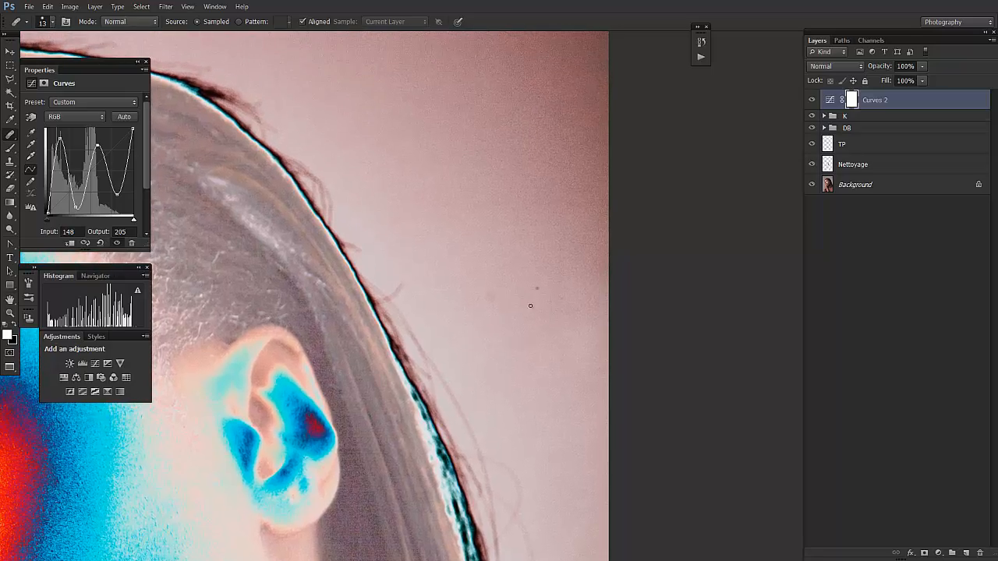
{"action": "left_click_drag", "start_coordinate": [330, 272], "coordinate": [606, 372]}
{"action": "left_click_drag", "start_coordinate": [327, 296], "coordinate": [454, 410]}
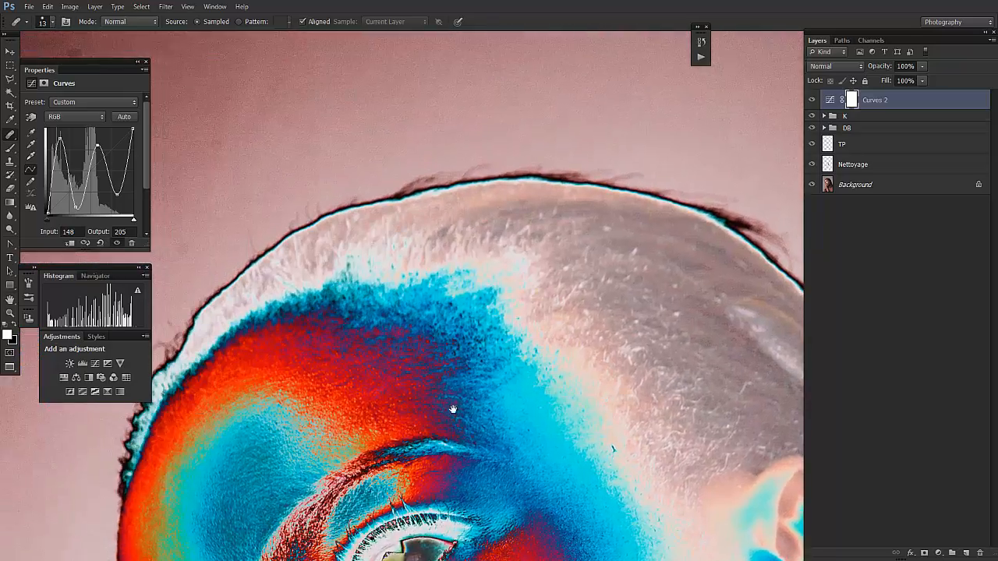
{"action": "left_click_drag", "start_coordinate": [455, 312], "coordinate": [499, 436]}
{"action": "left_click_drag", "start_coordinate": [483, 296], "coordinate": [597, 194]}
{"action": "left_click_drag", "start_coordinate": [375, 359], "coordinate": [379, 288]}
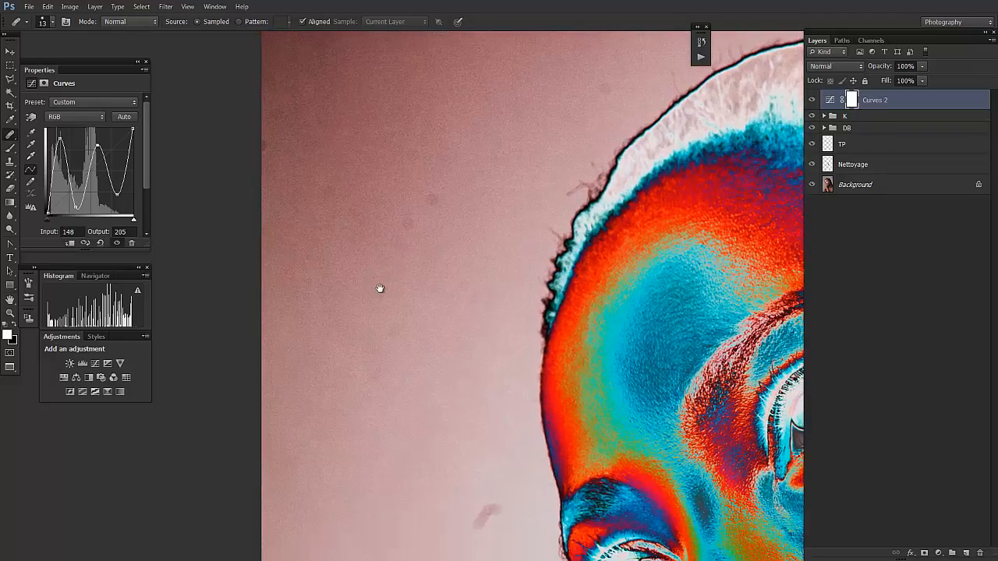
{"action": "mouse_move", "coordinate": [408, 379]}
{"action": "left_mouse_down"}
{"action": "mouse_move", "coordinate": [392, 264]}
{"action": "mouse_move", "coordinate": [358, 171]}
{"action": "left_mouse_up"}
{"action": "left_click_drag", "start_coordinate": [448, 347], "coordinate": [455, 303]}
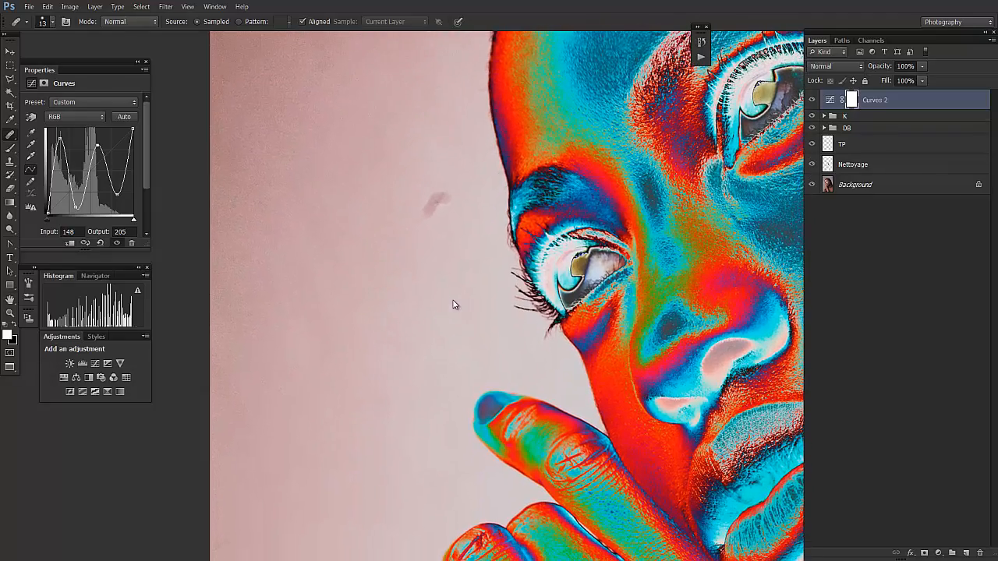
Step: On the Nettoyage layer, heal the dark smudge on the backdrop beside the far eye with a 97 px Healing Brush
{"action": "right_click", "coordinate": [420, 273], "text": "alt"}
{"action": "left_click", "coordinate": [866, 165]}
{"action": "mouse_move", "coordinate": [429, 226]}
{"action": "left_mouse_down"}
{"action": "mouse_move", "coordinate": [441, 194]}
{"action": "mouse_move", "coordinate": [420, 207]}
{"action": "left_mouse_up"}
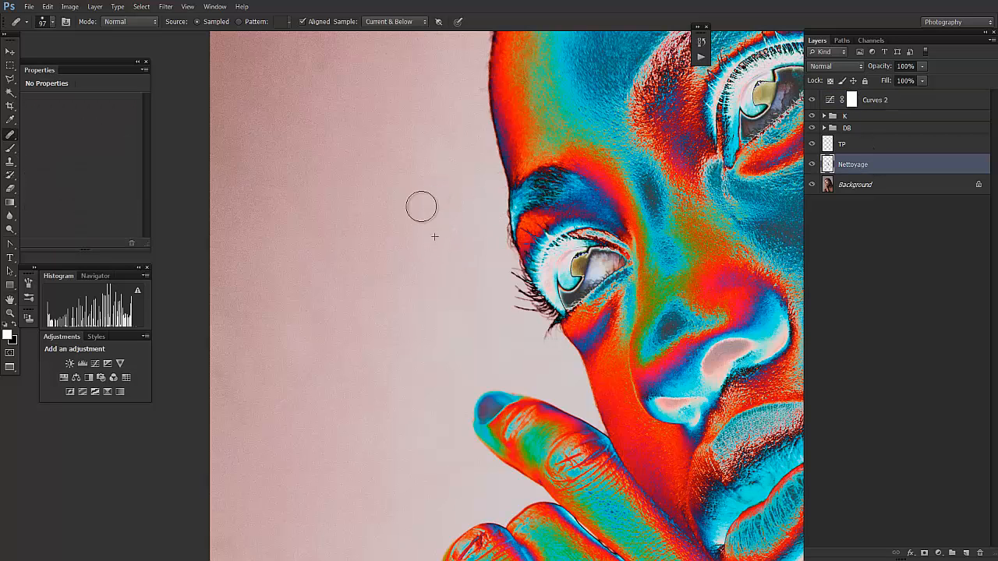
Step: Heal the faint round spots on the backdrop in front of the forehead and hairline, sampling clean areas nearby
{"action": "left_click_drag", "start_coordinate": [304, 153], "coordinate": [375, 352]}
{"action": "left_click", "coordinate": [353, 303]}
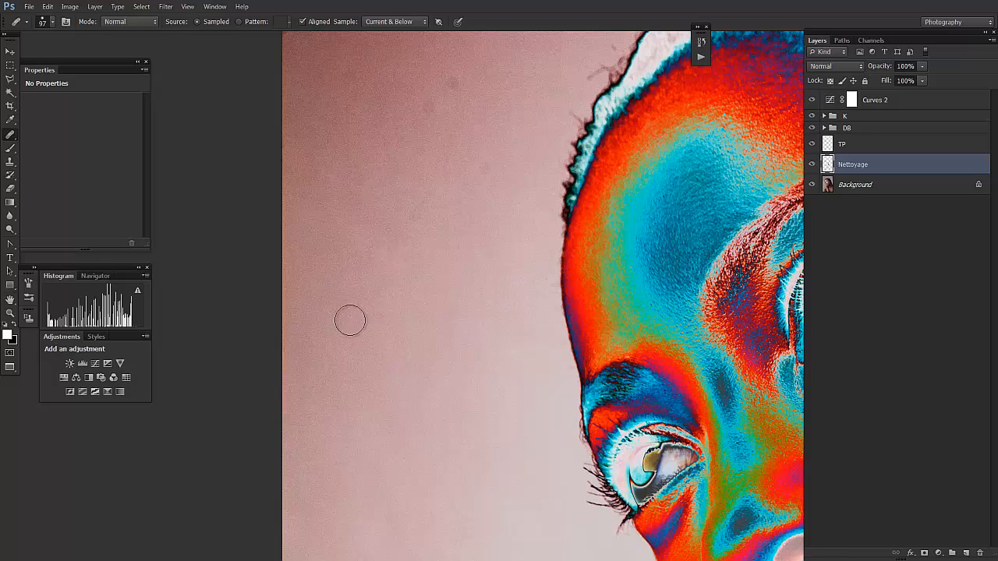
{"action": "left_click", "coordinate": [410, 221]}
{"action": "left_click", "coordinate": [486, 208], "text": "alt"}
{"action": "left_click", "coordinate": [482, 166]}
{"action": "left_click", "coordinate": [409, 147], "text": "alt"}
{"action": "left_click", "coordinate": [425, 112]}
{"action": "left_click", "coordinate": [447, 93], "text": "alt"}
{"action": "left_click", "coordinate": [446, 88]}
{"action": "left_click", "coordinate": [409, 164], "text": "alt"}
{"action": "left_click", "coordinate": [405, 134]}
Step: Reduce the Healing Brush to 58 px and heal the dark spot near the photo's upper-left corner
{"action": "scroll", "coordinate": [390, 241], "scroll_direction": "up", "scroll_amount": 3}
{"action": "right_click", "coordinate": [381, 203], "text": "alt"}
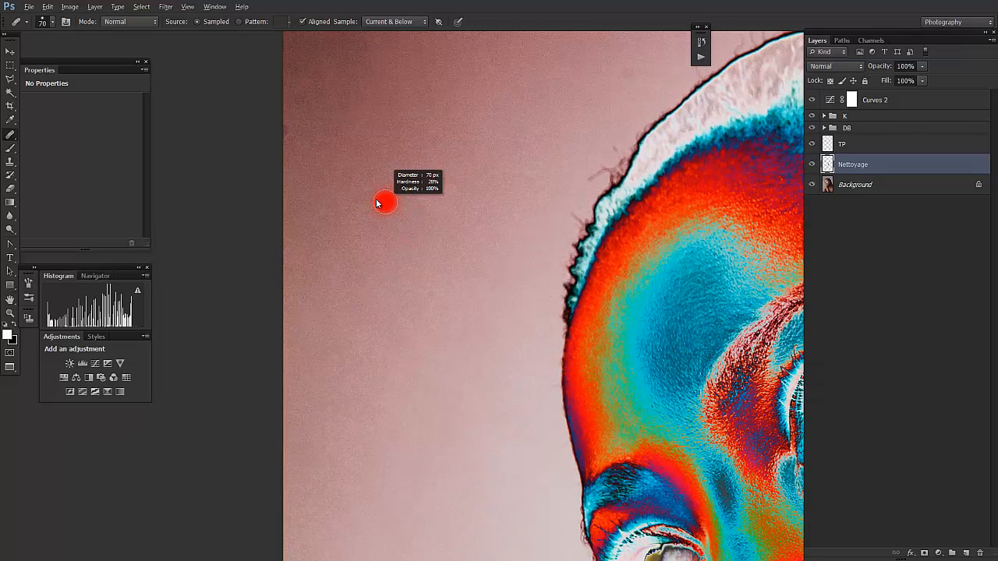
{"action": "left_click", "coordinate": [411, 235], "text": "alt"}
{"action": "scroll", "coordinate": [429, 179], "scroll_direction": "up", "scroll_amount": 5}
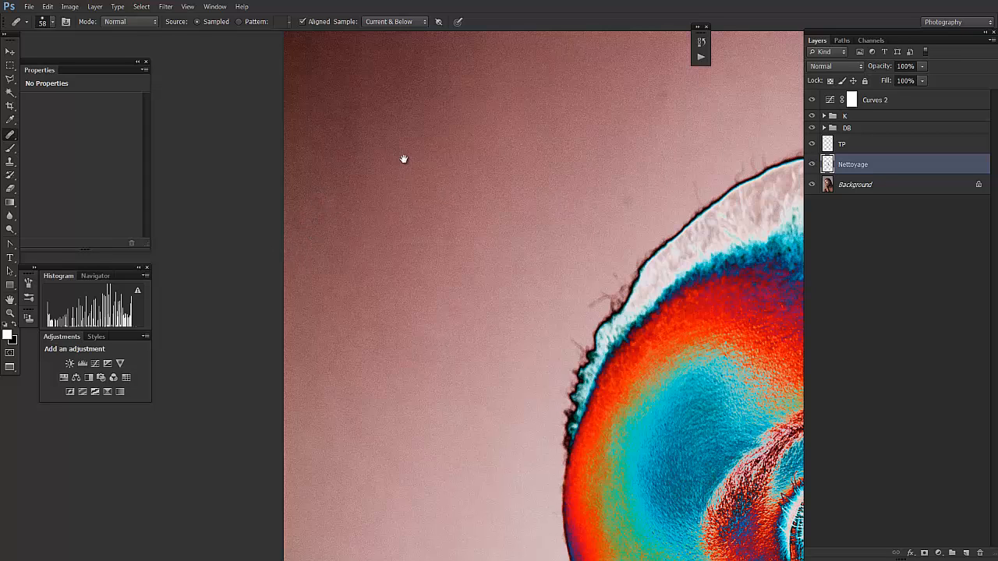
{"action": "left_click_drag", "start_coordinate": [403, 159], "coordinate": [361, 398]}
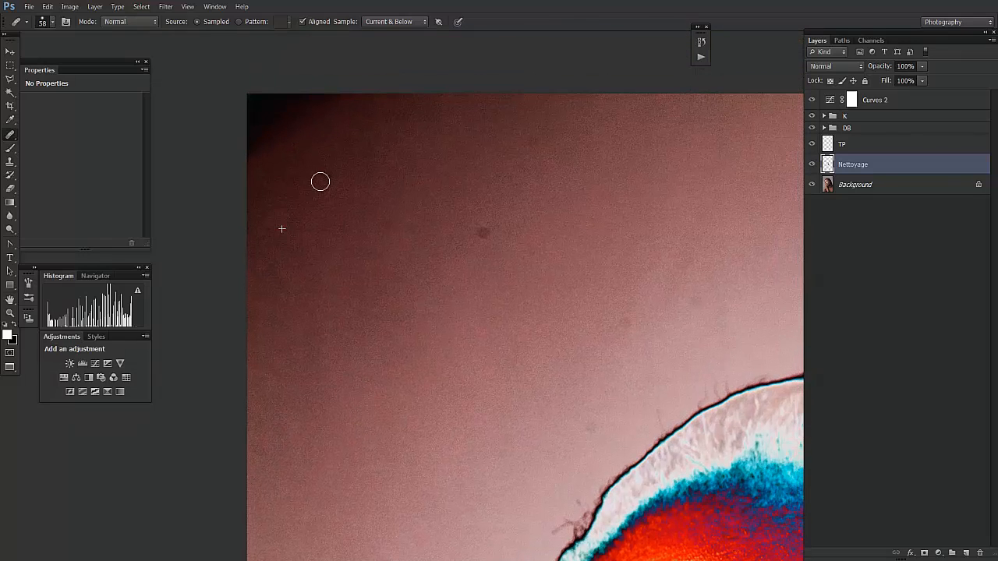
{"action": "left_click", "coordinate": [483, 231]}
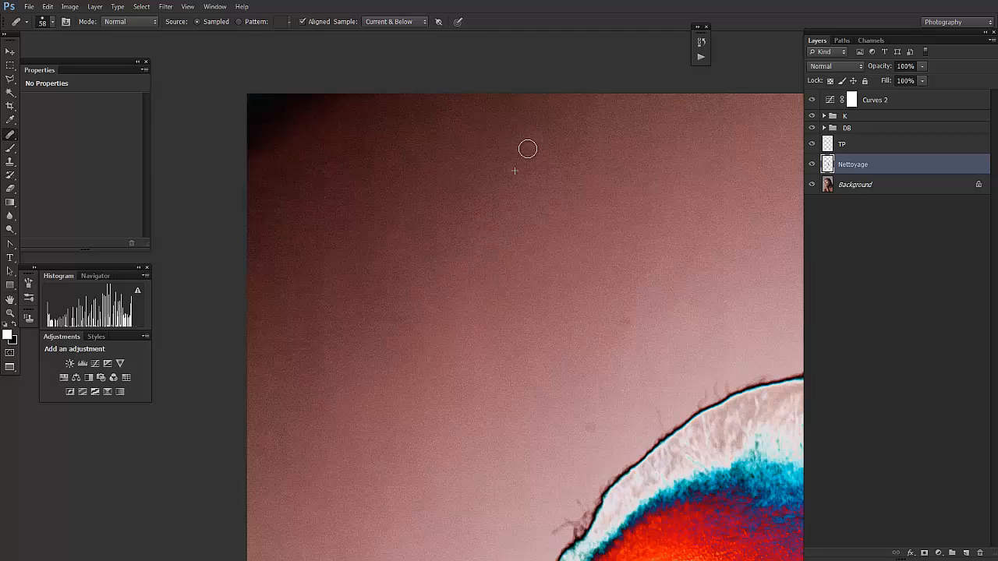
Step: Heal the remaining backdrop spots above the head and near the photo's upper-right corner
{"action": "left_click_drag", "start_coordinate": [534, 363], "coordinate": [351, 233]}
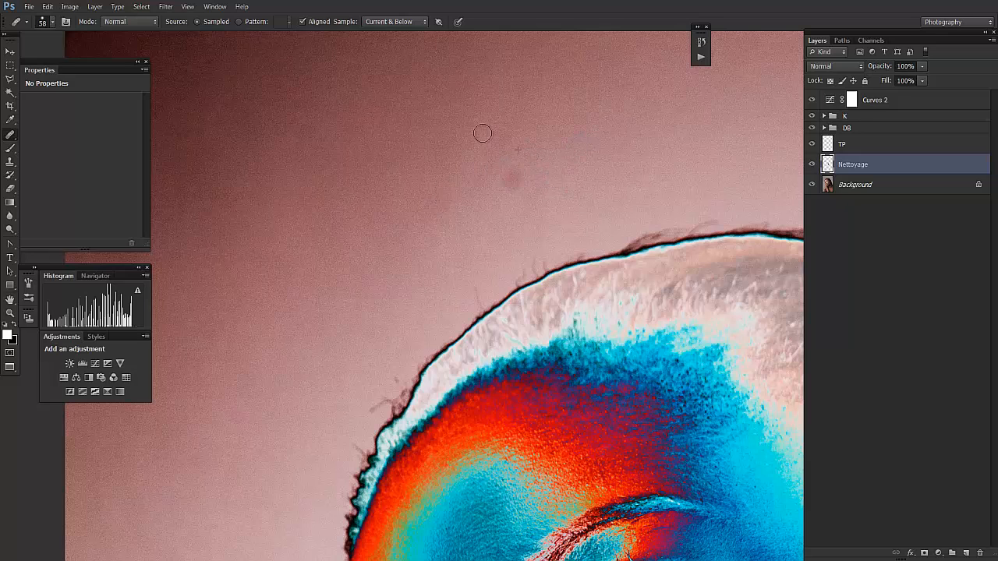
{"action": "left_click_drag", "start_coordinate": [631, 192], "coordinate": [421, 236]}
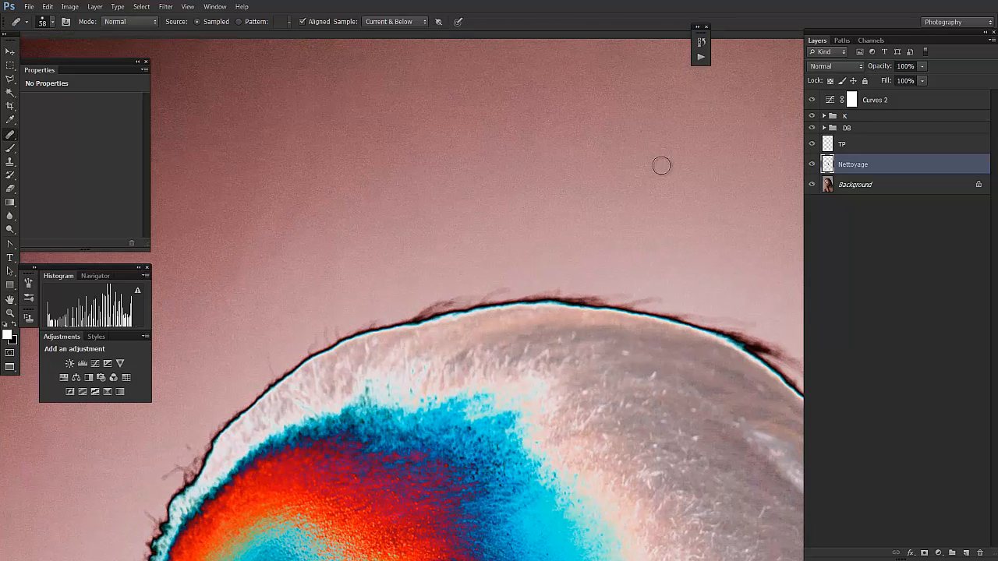
{"action": "left_click_drag", "start_coordinate": [662, 165], "coordinate": [439, 205]}
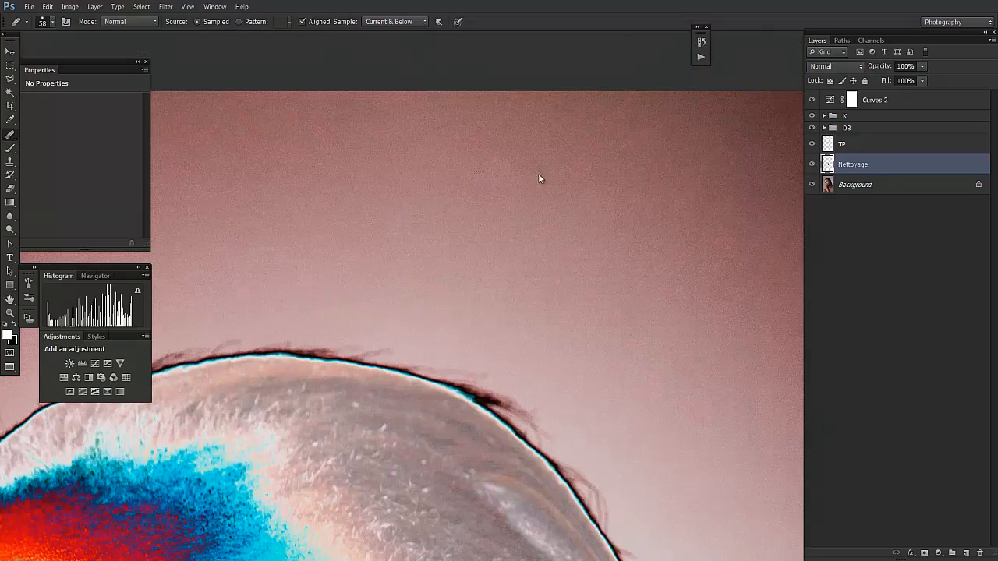
{"action": "left_click_drag", "start_coordinate": [572, 329], "coordinate": [422, 162]}
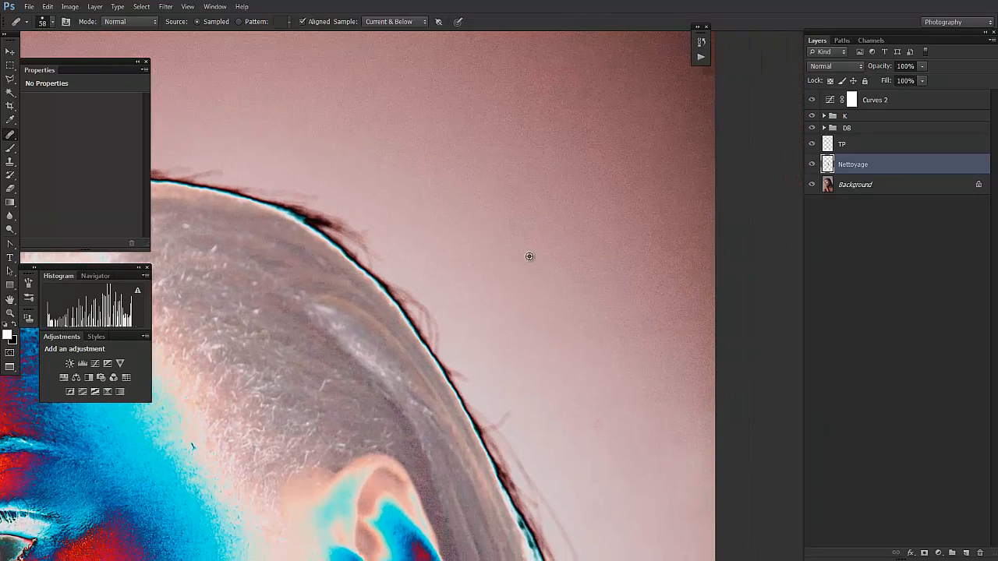
{"action": "scroll", "coordinate": [521, 250], "scroll_direction": "down", "scroll_amount": 1}
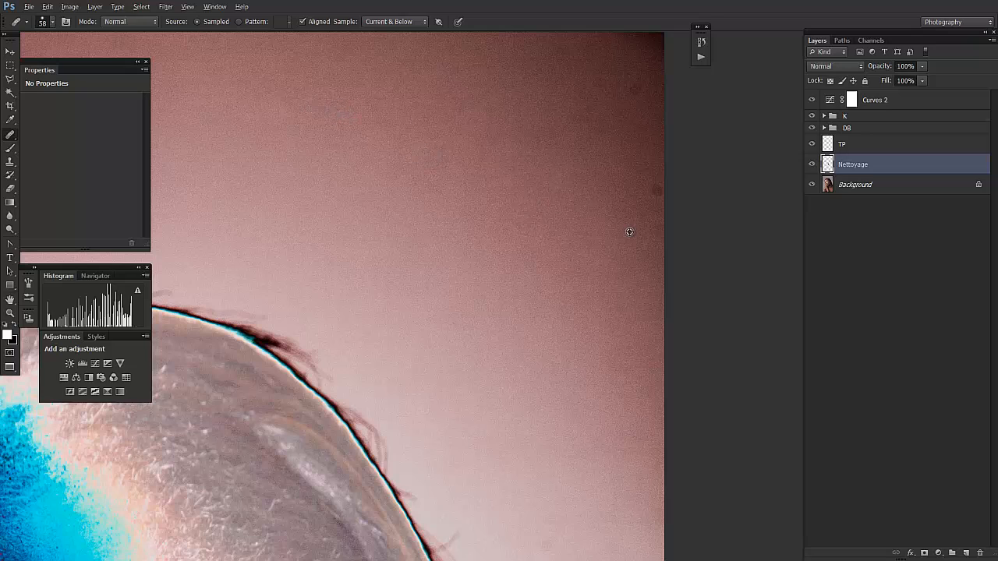
{"action": "left_click", "coordinate": [626, 165], "text": "alt"}
{"action": "left_click", "coordinate": [657, 191]}
{"action": "left_click", "coordinate": [602, 90], "text": "alt"}
Step: Check the backdrop behind the head and compare the whole photo with the Nettoyage layer hidden and shown, leaving it visible
{"action": "scroll", "coordinate": [445, 229], "scroll_direction": "down", "scroll_amount": 5}
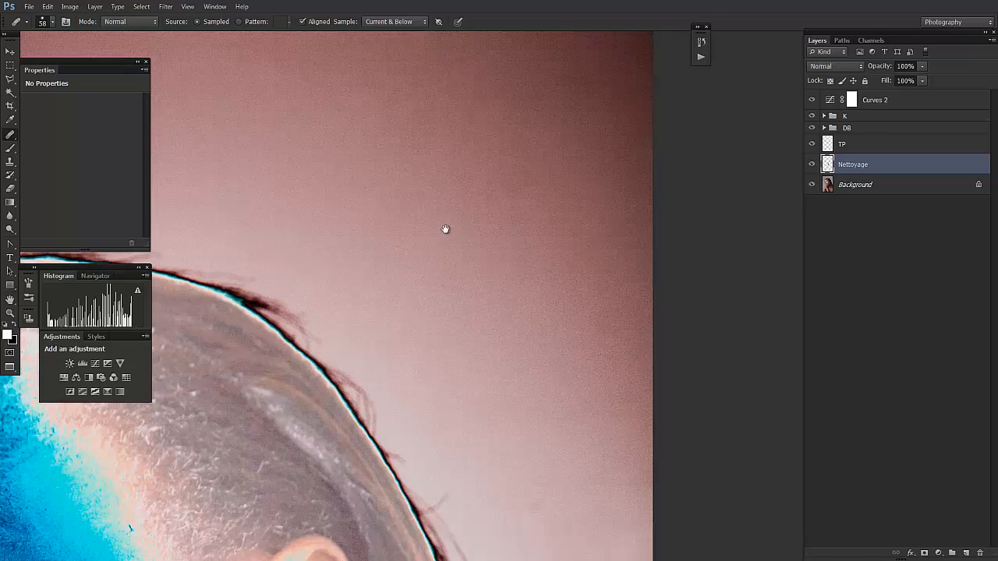
{"action": "scroll", "coordinate": [439, 205], "scroll_direction": "right", "scroll_amount": 1}
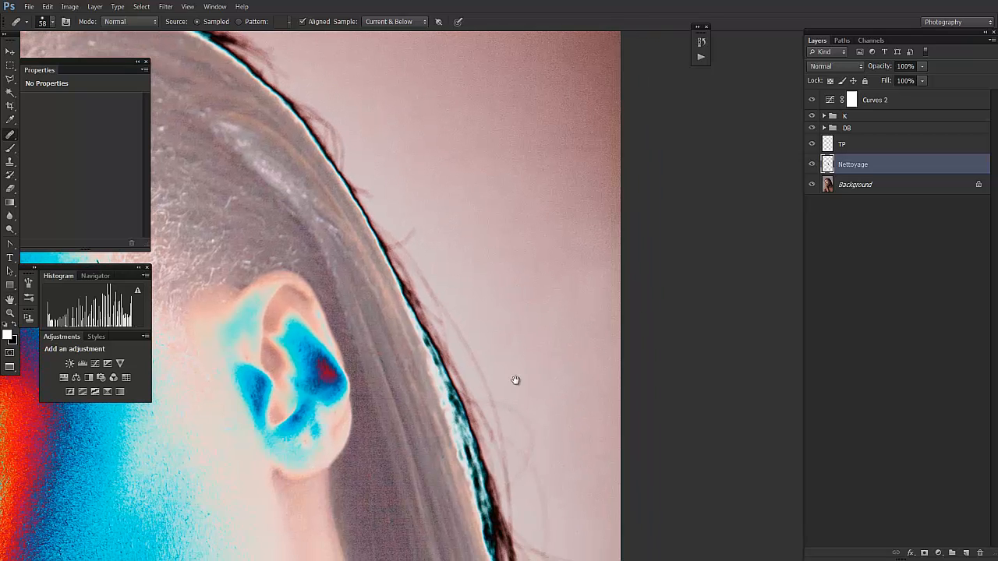
{"action": "left_click_drag", "start_coordinate": [515, 381], "coordinate": [498, 236]}
{"action": "scroll", "coordinate": [499, 235], "scroll_direction": "up", "scroll_amount": 8}
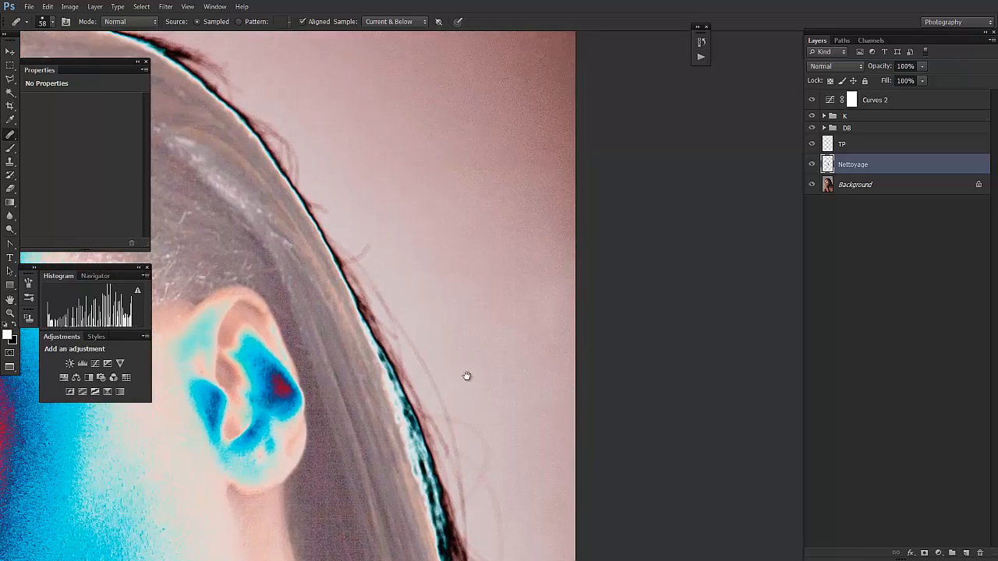
{"action": "scroll", "coordinate": [535, 382], "scroll_direction": "left", "scroll_amount": 4}
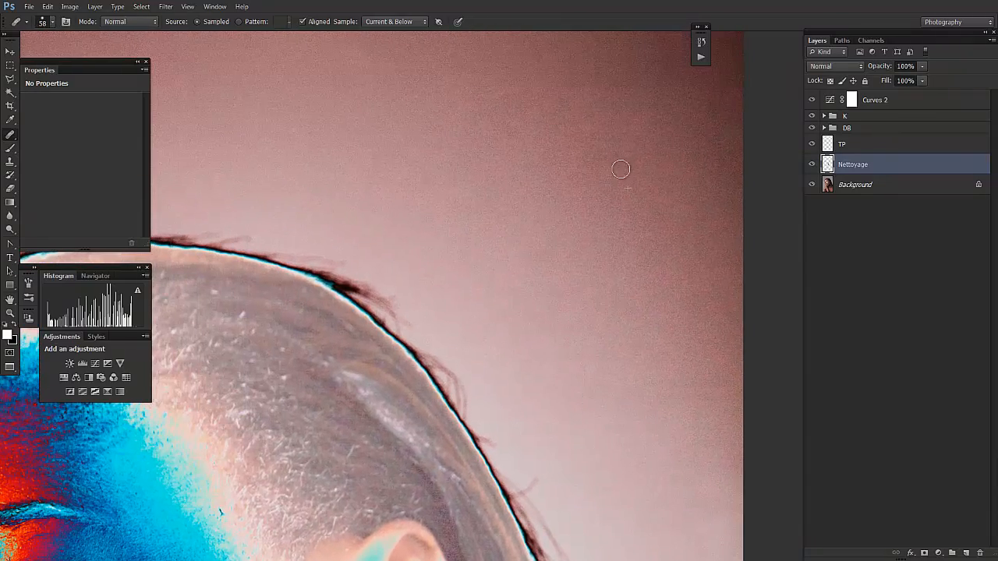
{"action": "key", "text": "ctrl+0"}
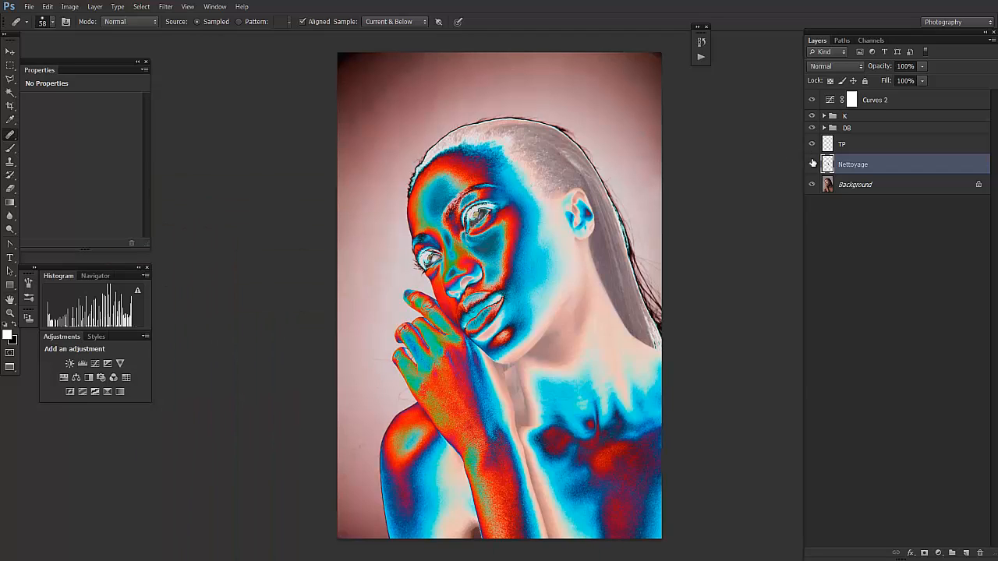
{"action": "left_click", "coordinate": [812, 164]}
{"action": "left_click", "coordinate": [812, 164]}
{"action": "left_click", "coordinate": [812, 165]}
{"action": "left_click", "coordinate": [813, 165]}
Step: Compare the photo with the solar Curves 2 layer on and off, leaving the layer hidden
{"action": "left_click", "coordinate": [812, 100]}
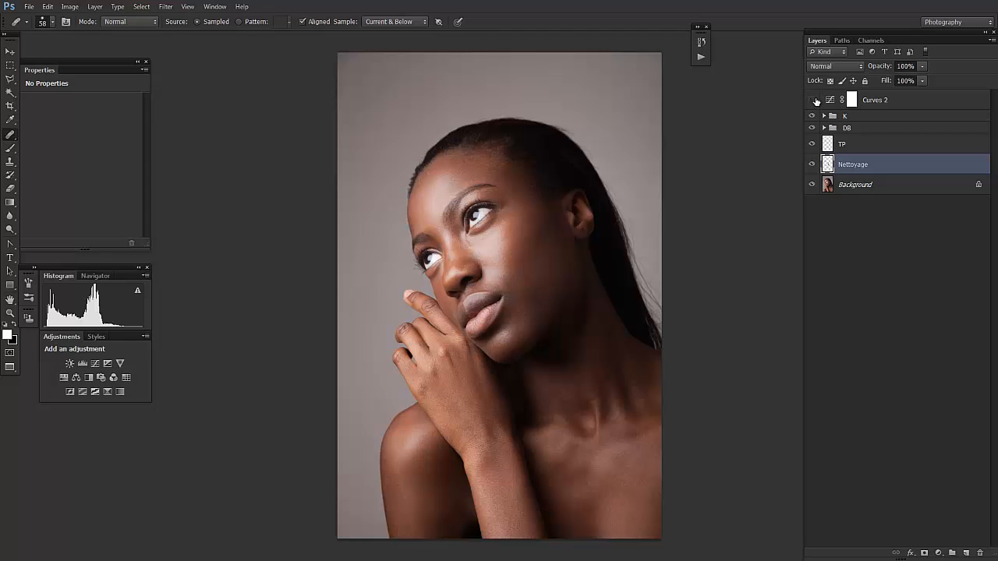
{"action": "left_click", "coordinate": [813, 101]}
{"action": "left_click", "coordinate": [813, 101]}
{"action": "left_click", "coordinate": [812, 101]}
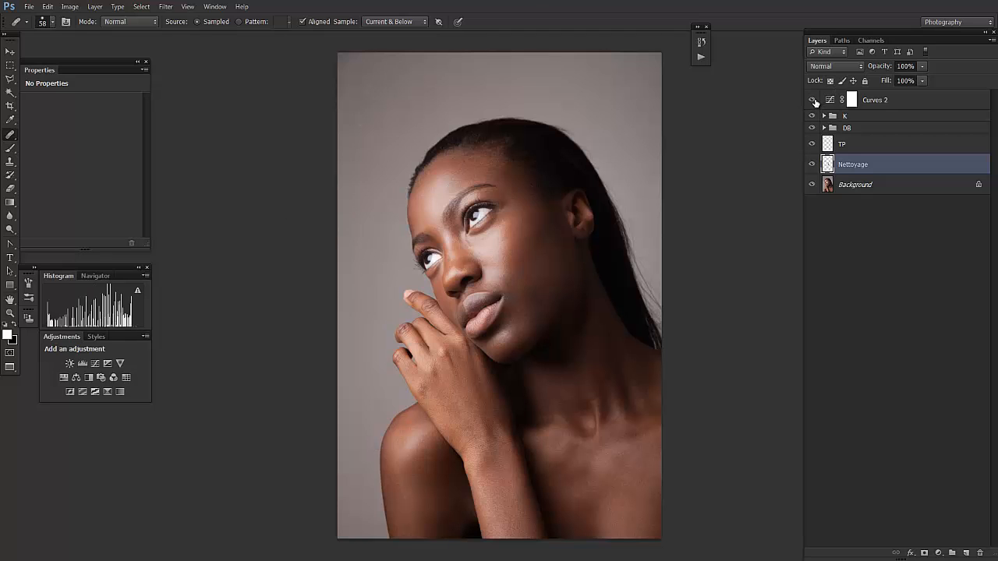
{"action": "left_click", "coordinate": [812, 101]}
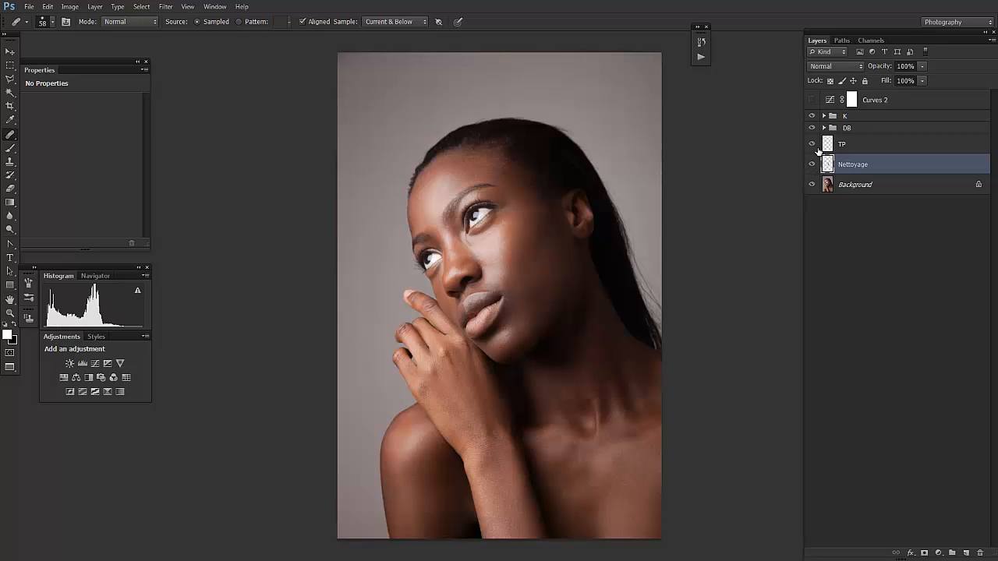
Step: Set the canvas surround color to Medium Gray while viewing the face and hand up close
{"action": "key", "text": "ctrl+plus"}
{"action": "key", "text": "ctrl+plus"}
{"action": "key", "text": "ctrl+plus"}
{"action": "left_click_drag", "start_coordinate": [562, 323], "coordinate": [657, 299]}
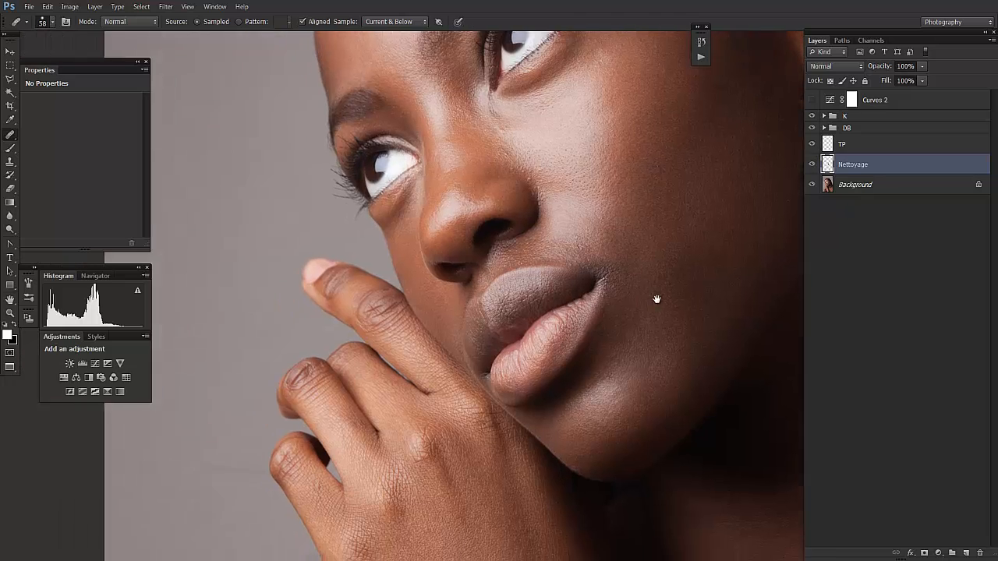
{"action": "right_click", "coordinate": [192, 422]}
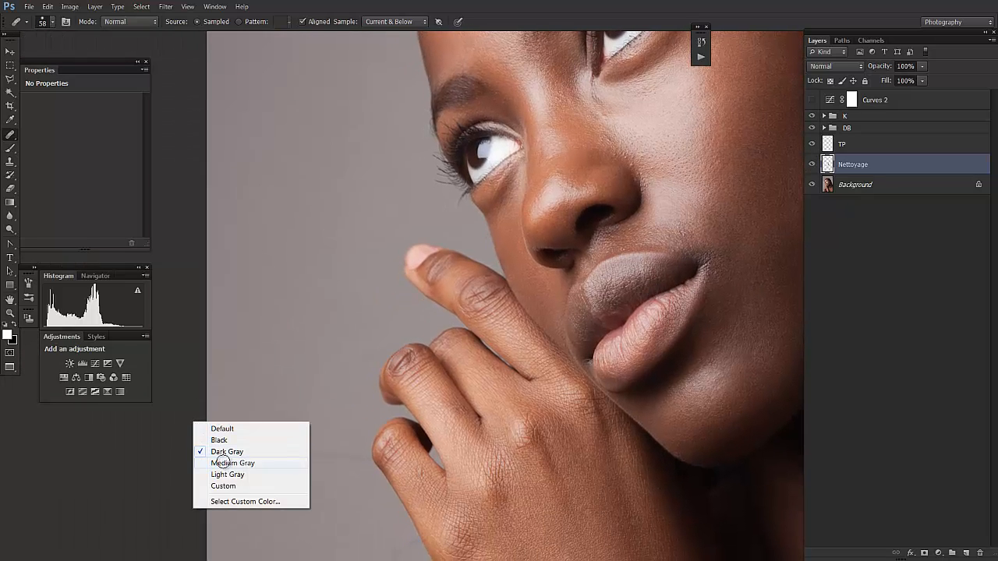
{"action": "left_click", "coordinate": [223, 463]}
Step: Examine the backdrop and hair outline from the forehead over the head to behind the ear in normal colors
{"action": "left_click_drag", "start_coordinate": [326, 235], "coordinate": [445, 412]}
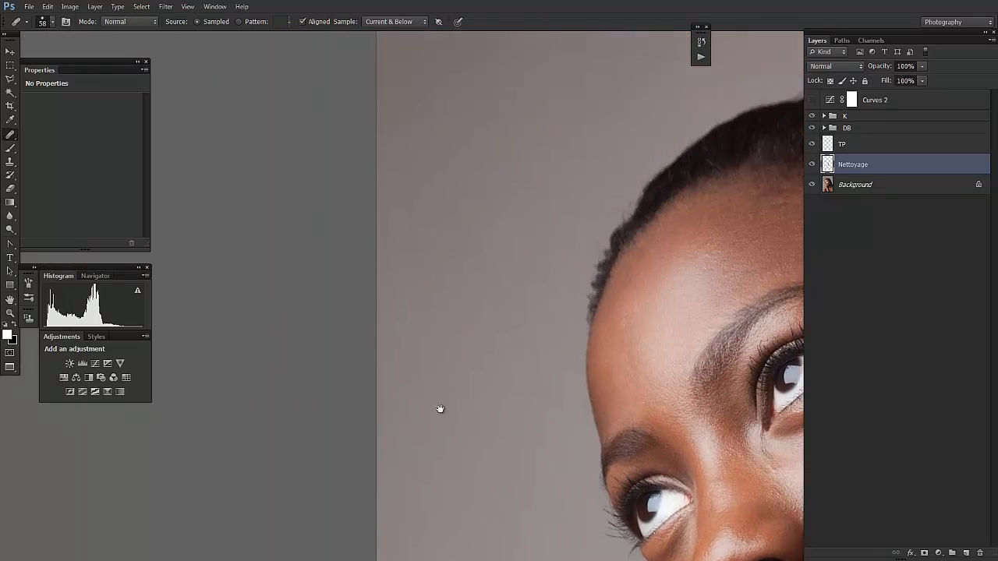
{"action": "left_click_drag", "start_coordinate": [532, 283], "coordinate": [432, 387]}
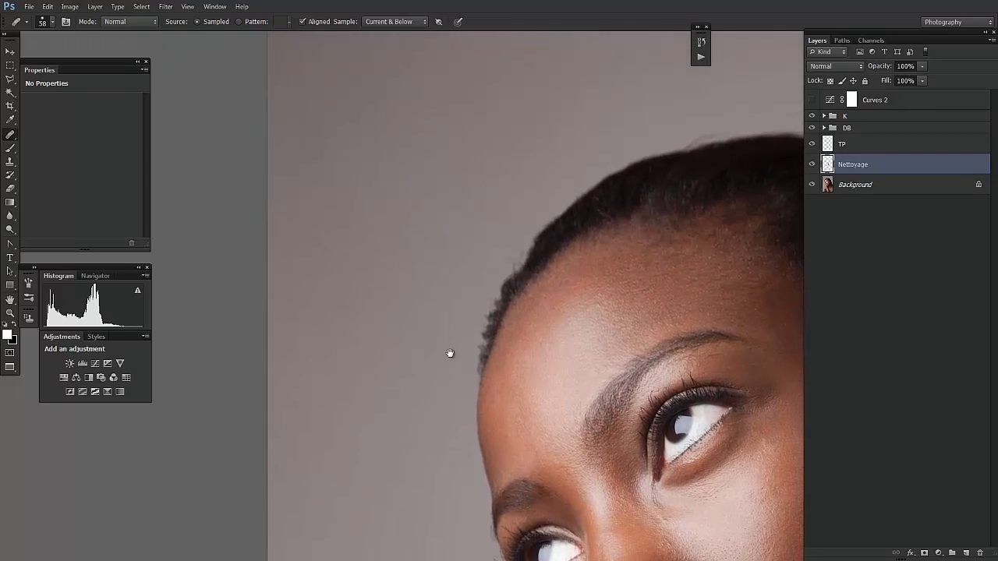
{"action": "scroll", "coordinate": [450, 353], "scroll_direction": "up", "scroll_amount": 2}
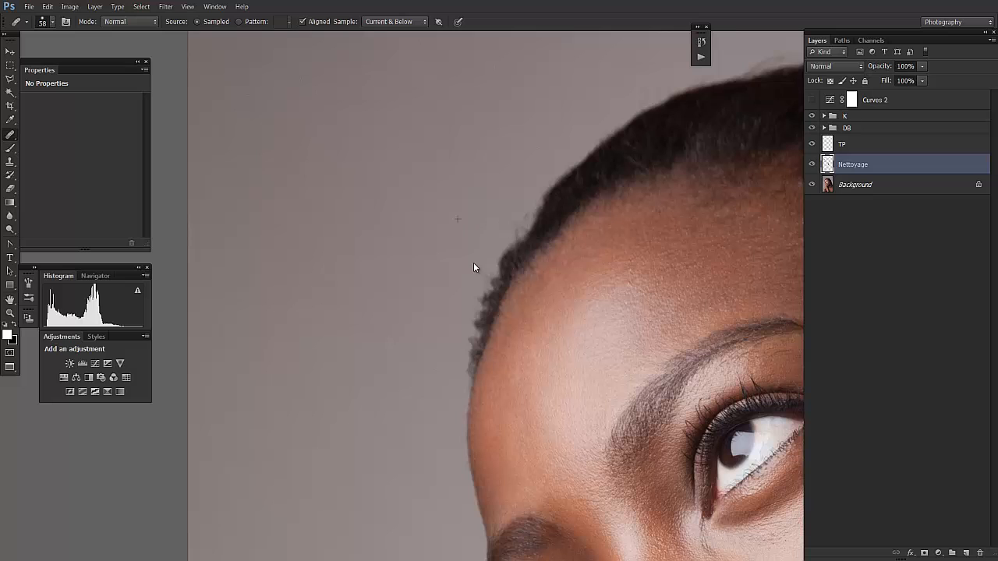
{"action": "left_click_drag", "start_coordinate": [510, 172], "coordinate": [437, 210]}
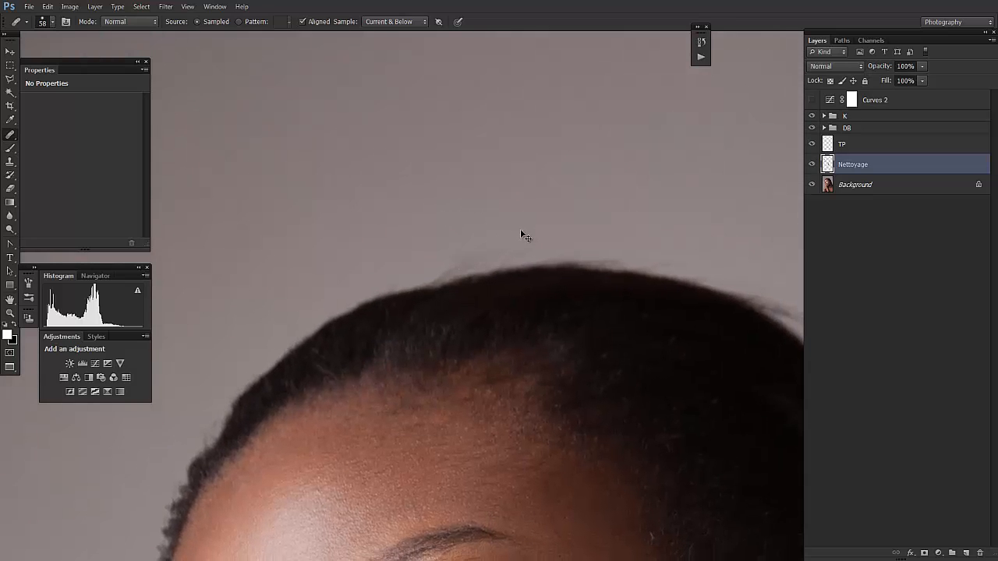
{"action": "mouse_move", "coordinate": [711, 407]}
{"action": "left_mouse_down"}
{"action": "mouse_move", "coordinate": [483, 363]}
{"action": "mouse_move", "coordinate": [502, 267]}
{"action": "left_mouse_up"}
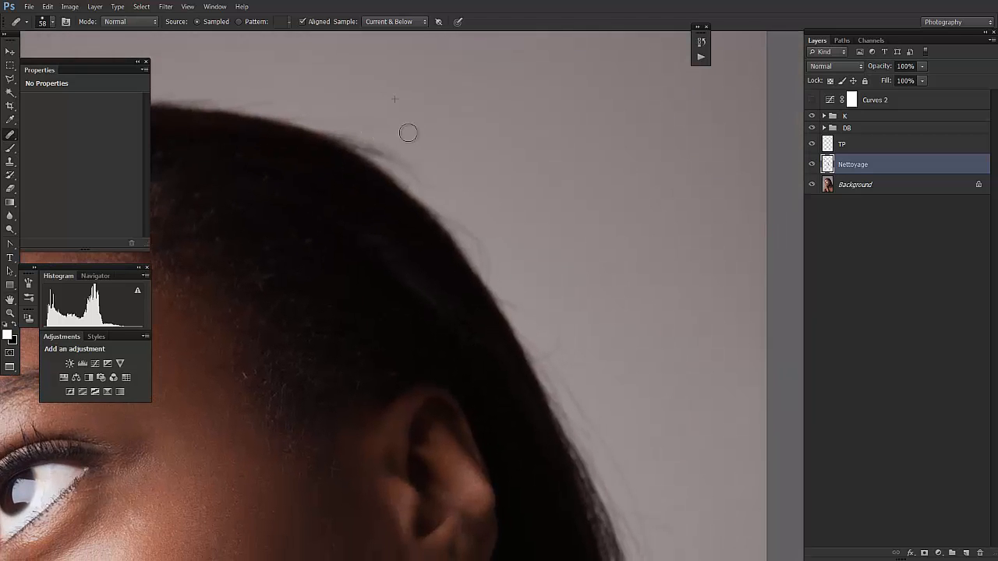
{"action": "left_click_drag", "start_coordinate": [554, 377], "coordinate": [441, 283]}
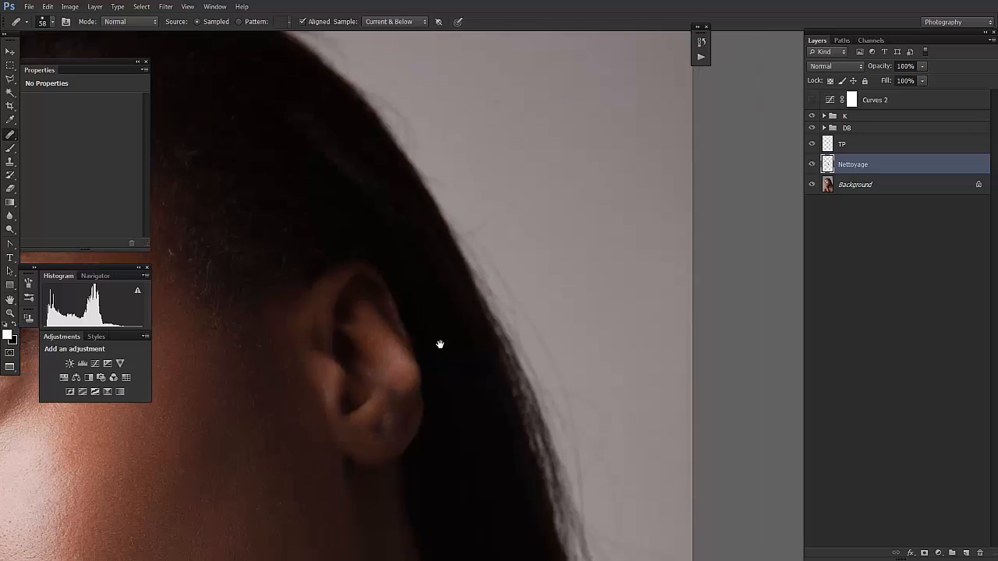
Step: Heal the small marks on the dark cheek skin in front of the ear and below the hairline
{"action": "left_click_drag", "start_coordinate": [480, 456], "coordinate": [666, 200]}
{"action": "left_click_drag", "start_coordinate": [486, 347], "coordinate": [550, 278]}
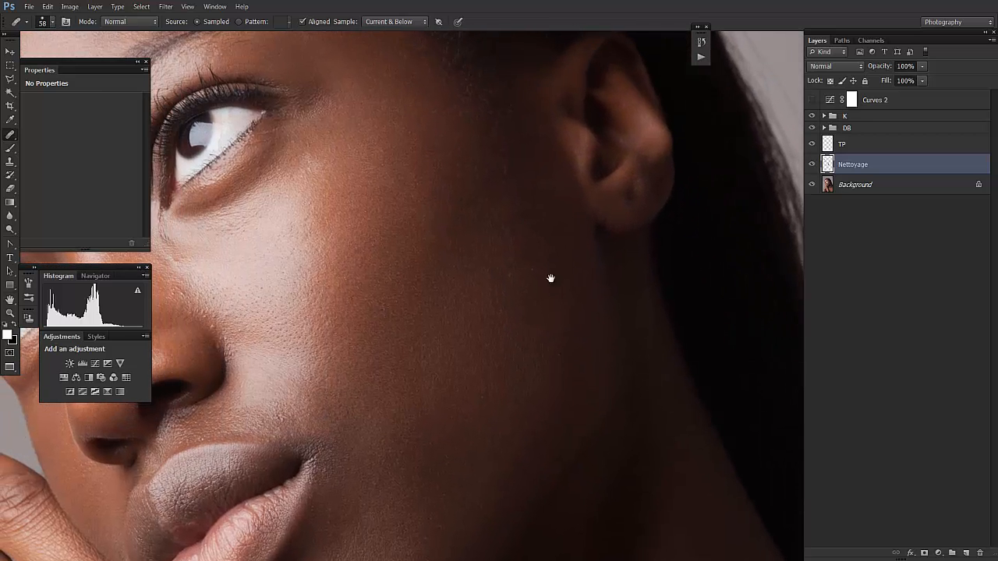
{"action": "left_click", "coordinate": [567, 276], "text": "alt"}
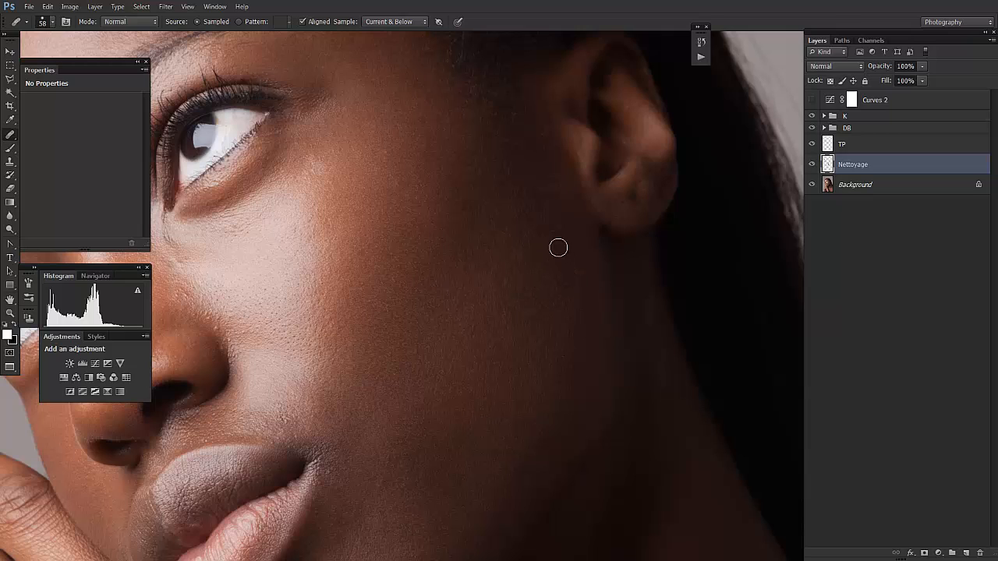
{"action": "left_click_drag", "start_coordinate": [552, 242], "coordinate": [530, 213]}
{"action": "left_click", "coordinate": [509, 225], "text": "alt"}
{"action": "left_click_drag", "start_coordinate": [505, 251], "coordinate": [516, 276]}
{"action": "left_click_drag", "start_coordinate": [540, 226], "coordinate": [537, 205]}
Step: Make a first healing pass over the earlobe's piercing mark with the 58 px Healing Brush
{"action": "key", "text": "ctrl+plus"}
{"action": "left_click_drag", "start_coordinate": [628, 197], "coordinate": [338, 366]}
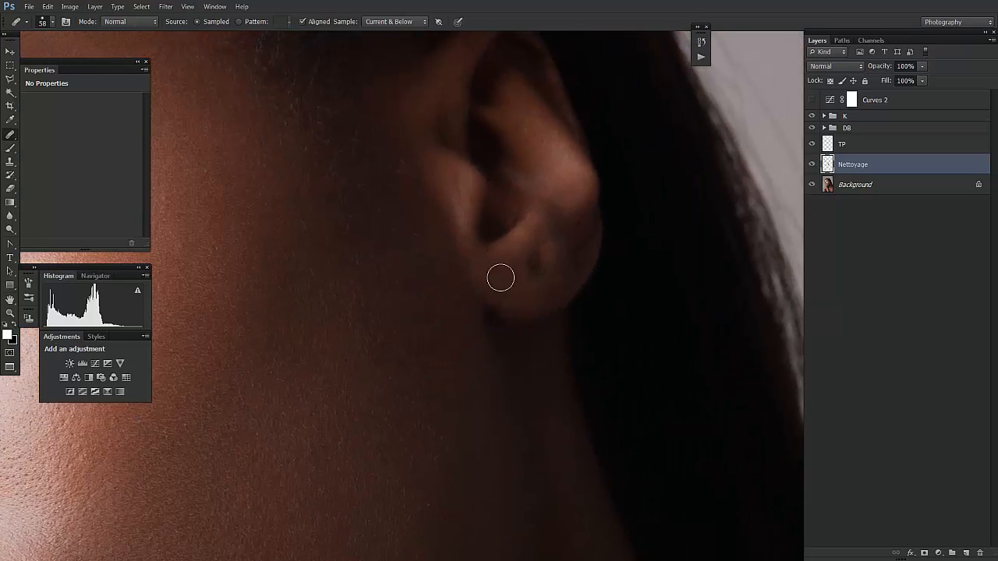
{"action": "left_click", "coordinate": [513, 282], "text": "alt"}
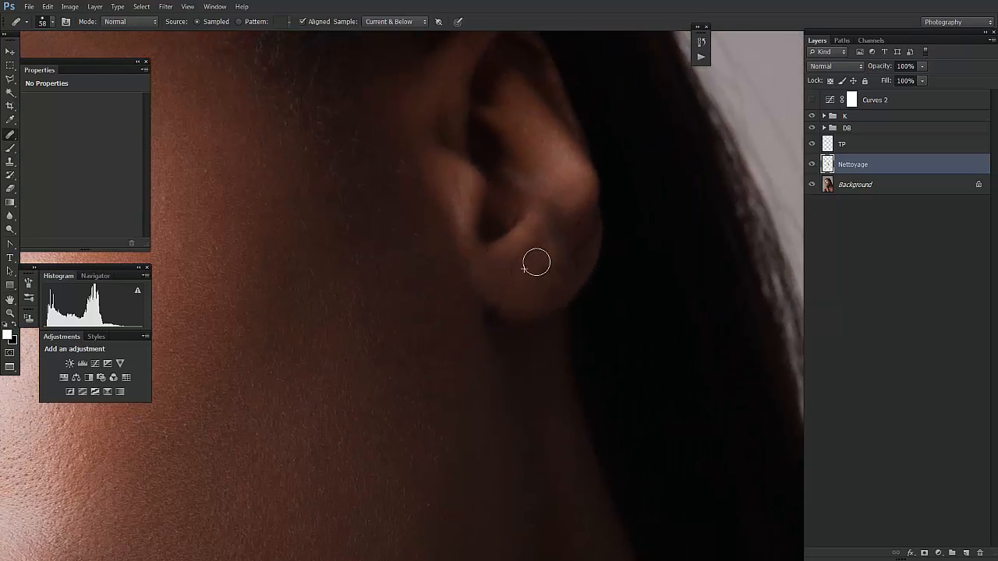
Step: Reduce the Healing Brush to 39 px and heal the remaining piercing mark, repeatedly sampling clean earlobe skin
{"action": "right_click", "coordinate": [559, 305], "text": "alt"}
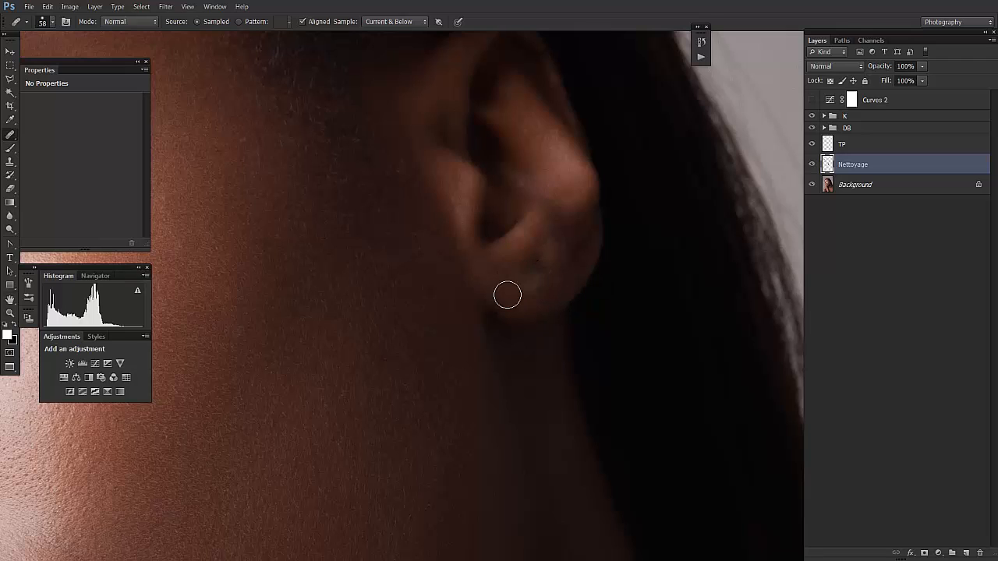
{"action": "right_click", "coordinate": [527, 300], "text": "alt"}
{"action": "left_click", "coordinate": [500, 283], "text": "alt"}
{"action": "left_click", "coordinate": [530, 269]}
{"action": "left_click", "coordinate": [507, 283], "text": "alt"}
{"action": "left_click", "coordinate": [528, 263]}
{"action": "left_click", "coordinate": [510, 286], "text": "alt"}
{"action": "left_click", "coordinate": [529, 278]}
{"action": "left_click", "coordinate": [494, 290], "text": "alt"}
{"action": "left_click", "coordinate": [562, 275]}
{"action": "left_click", "coordinate": [539, 281], "text": "alt"}
{"action": "left_click", "coordinate": [537, 252]}
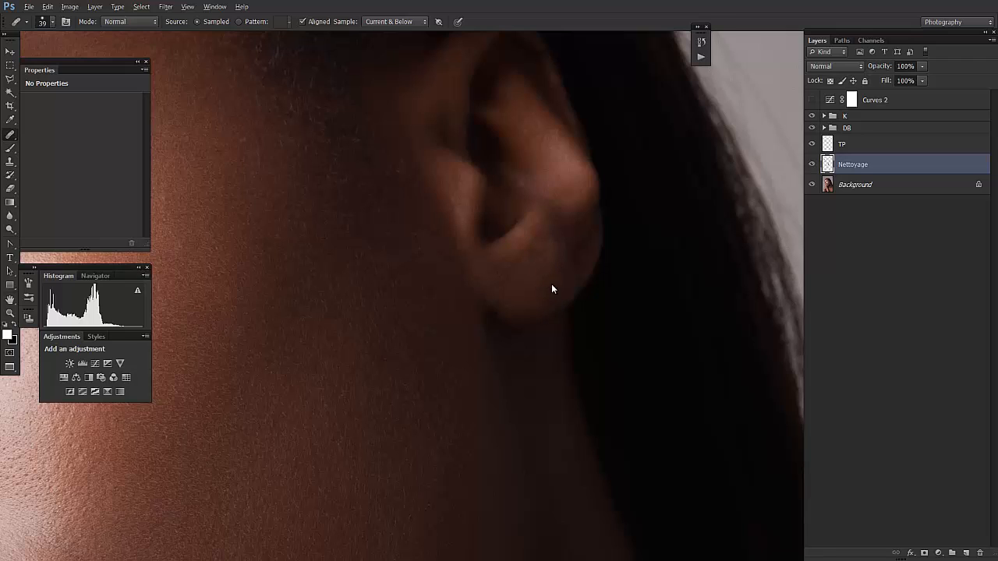
Step: Touch up the earlobe and compare it with the Nettoyage layer hidden and shown, leaving the layer visible
{"action": "left_click_drag", "start_coordinate": [552, 285], "coordinate": [529, 256]}
{"action": "left_click", "coordinate": [812, 165]}
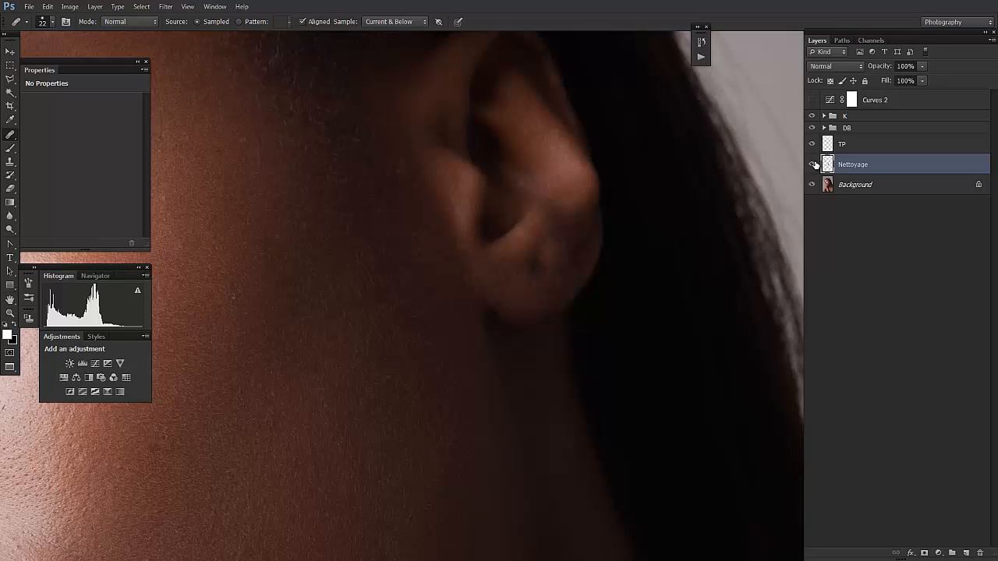
{"action": "left_click", "coordinate": [811, 165]}
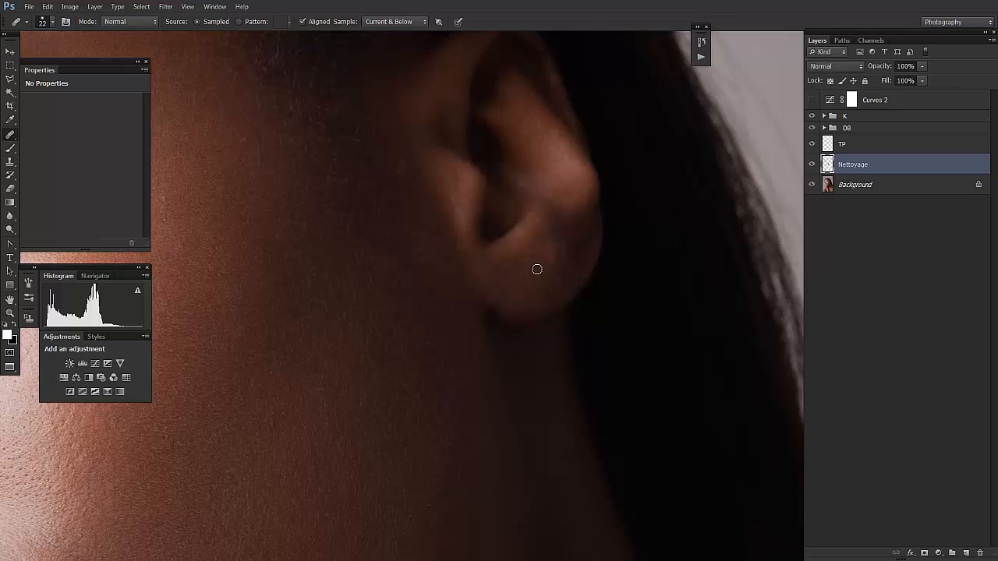
Step: Heal one more small spot on the earlobe, then compare the ear with the Nettoyage layer off and on
{"action": "mouse_move", "coordinate": [536, 269]}
{"action": "left_mouse_down"}
{"action": "mouse_move", "coordinate": [556, 290]}
{"action": "mouse_move", "coordinate": [533, 269]}
{"action": "left_mouse_up"}
{"action": "left_click", "coordinate": [812, 165]}
{"action": "left_click", "coordinate": [812, 165]}
{"action": "left_click", "coordinate": [812, 165]}
{"action": "left_click", "coordinate": [812, 165]}
Step: Heal the leftover marks on the lower ear and earlobe edge using clean skin sampled from the earlobe
{"action": "key", "text": "ctrl+0"}
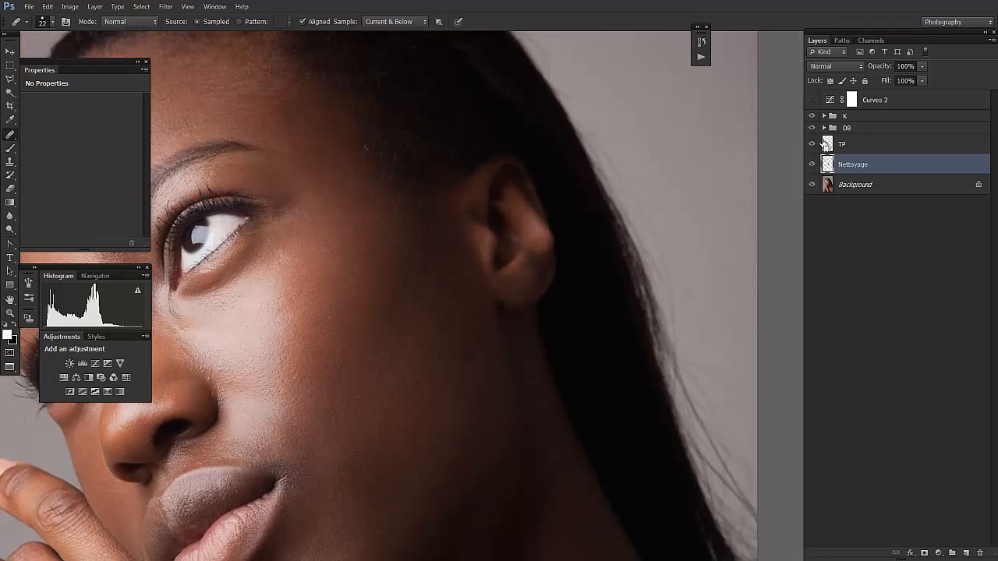
{"action": "key", "text": "ctrl+plus"}
{"action": "key", "text": "ctrl+plus"}
{"action": "key", "text": "ctrl+plus"}
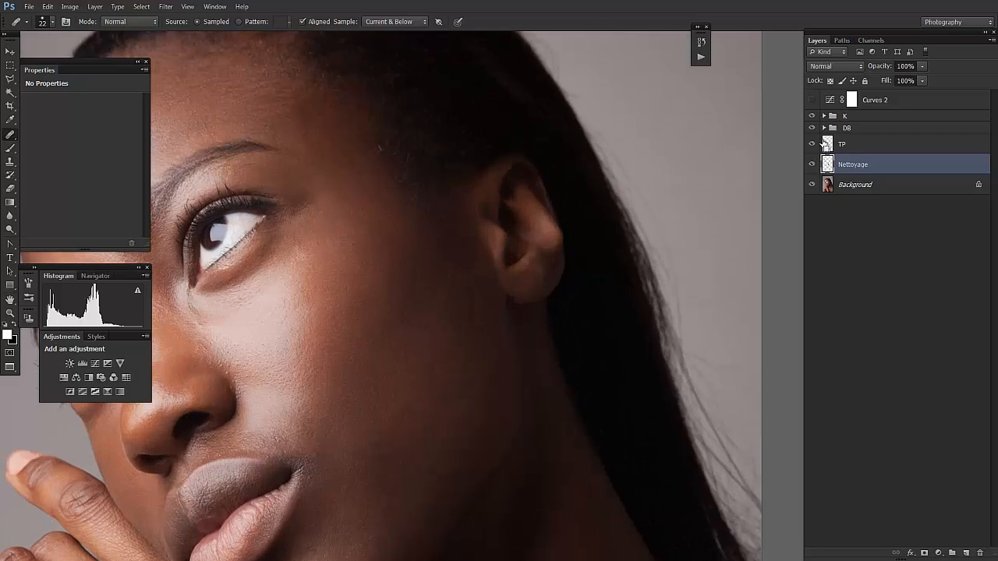
{"action": "key", "text": "ctrl+plus"}
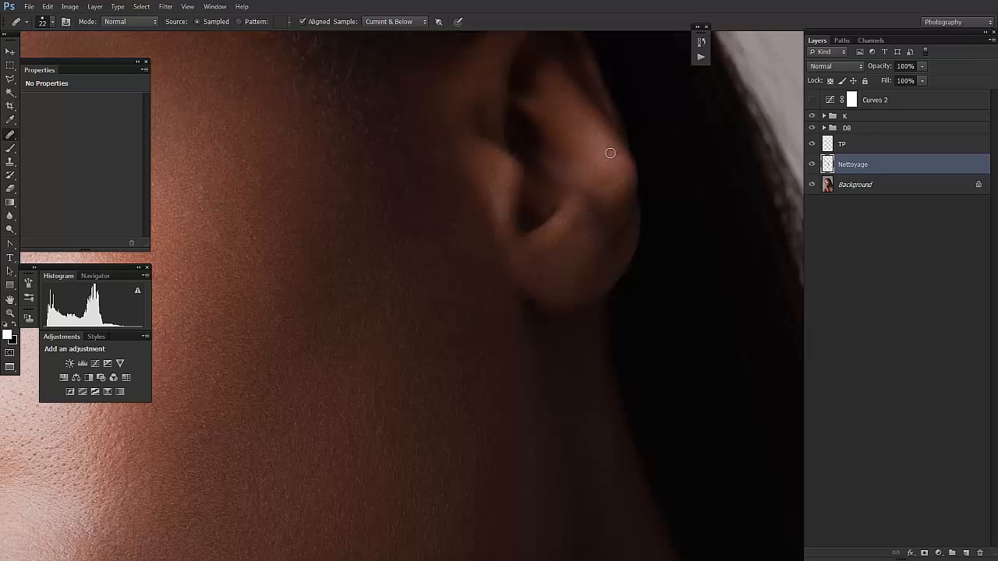
{"action": "left_click", "coordinate": [541, 263], "text": "alt"}
{"action": "left_click", "coordinate": [511, 311]}
{"action": "left_click", "coordinate": [568, 239]}
{"action": "left_click", "coordinate": [576, 218]}
Step: Heal the small marks along the crease beside the nostril and on the adjoining cheek
{"action": "left_click_drag", "start_coordinate": [336, 324], "coordinate": [633, 354]}
{"action": "left_click_drag", "start_coordinate": [494, 376], "coordinate": [586, 379]}
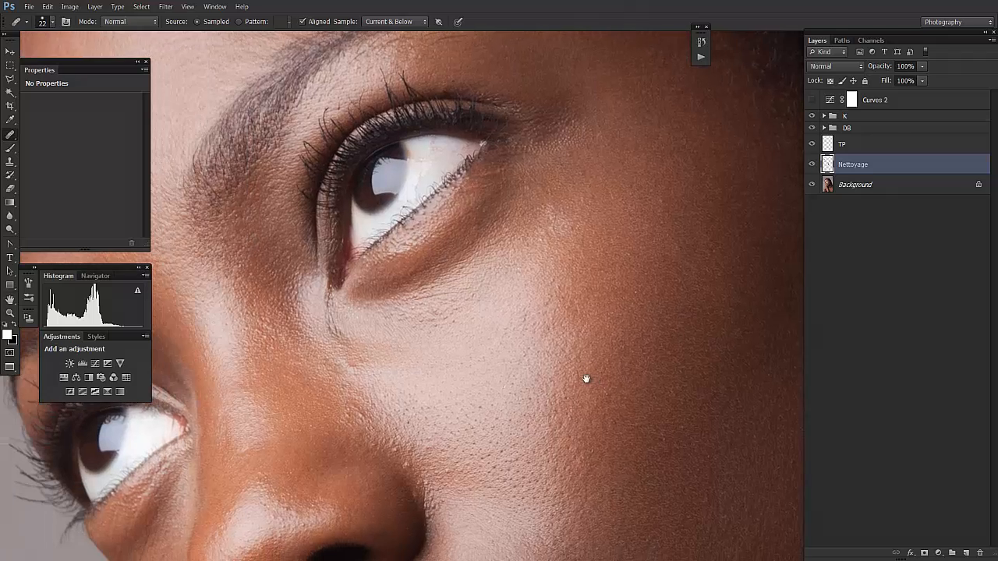
{"action": "left_click_drag", "start_coordinate": [481, 401], "coordinate": [484, 290]}
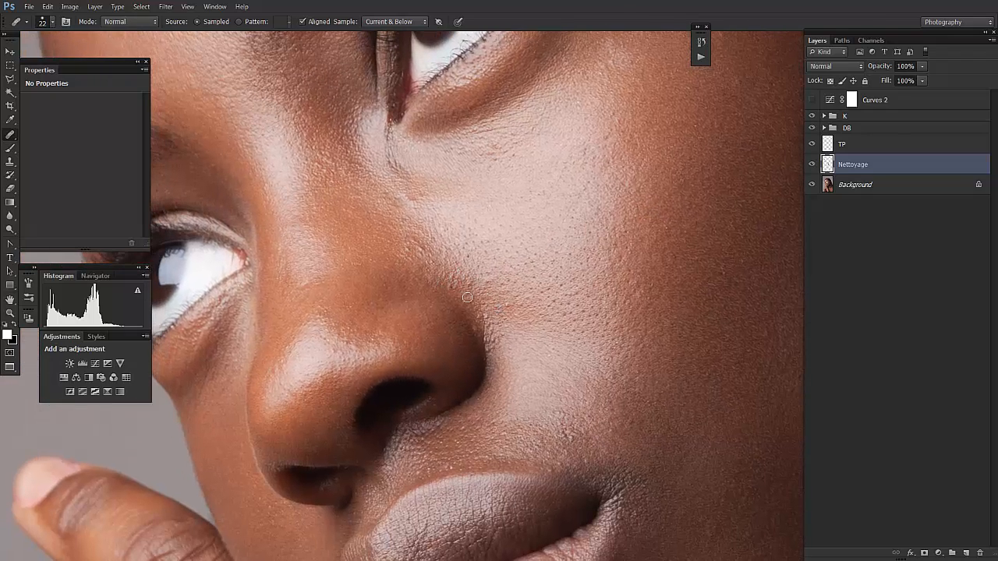
{"action": "left_click_drag", "start_coordinate": [452, 287], "coordinate": [470, 262]}
{"action": "left_click_drag", "start_coordinate": [466, 298], "coordinate": [521, 286]}
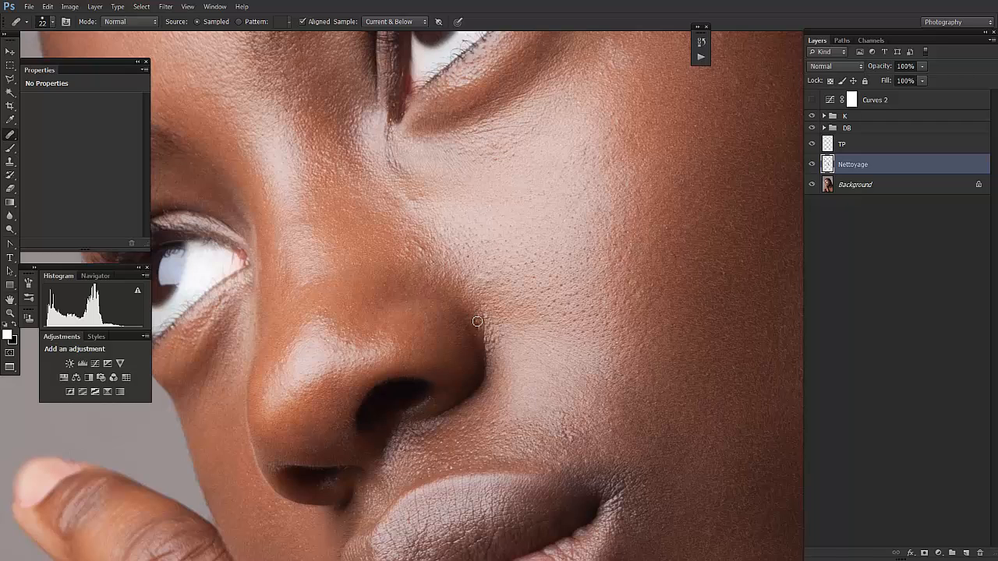
{"action": "left_click_drag", "start_coordinate": [500, 292], "coordinate": [522, 273]}
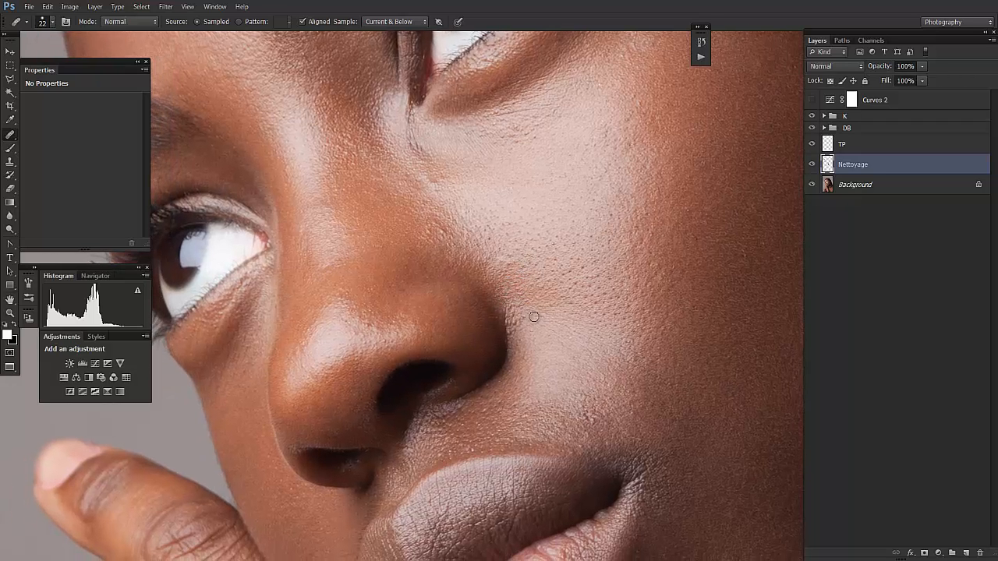
{"action": "left_click", "coordinate": [512, 331]}
{"action": "left_click", "coordinate": [506, 261]}
Step: Heal the spots on the nose bridge beside the far eye using nearby sampled skin
{"action": "left_click_drag", "start_coordinate": [385, 348], "coordinate": [502, 331]}
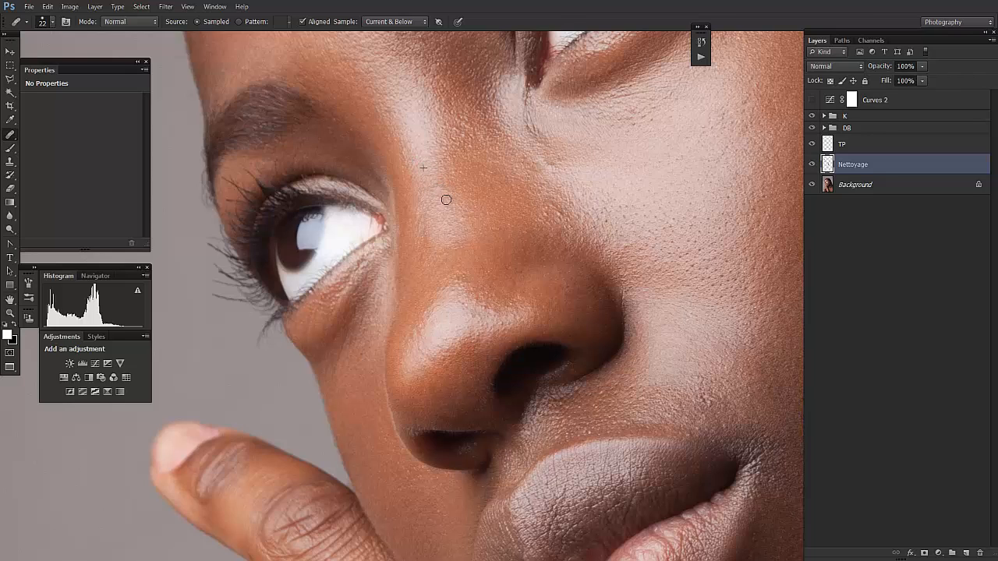
{"action": "left_click", "coordinate": [423, 252], "text": "alt"}
{"action": "left_click", "coordinate": [425, 231]}
{"action": "left_click_drag", "start_coordinate": [415, 216], "coordinate": [406, 213]}
Step: Compare the whole portrait with only the Background layer shown and with all retouching layers restored
{"action": "key", "text": "ctrl+minus"}
{"action": "key", "text": "ctrl+minus"}
{"action": "key", "text": "ctrl+minus"}
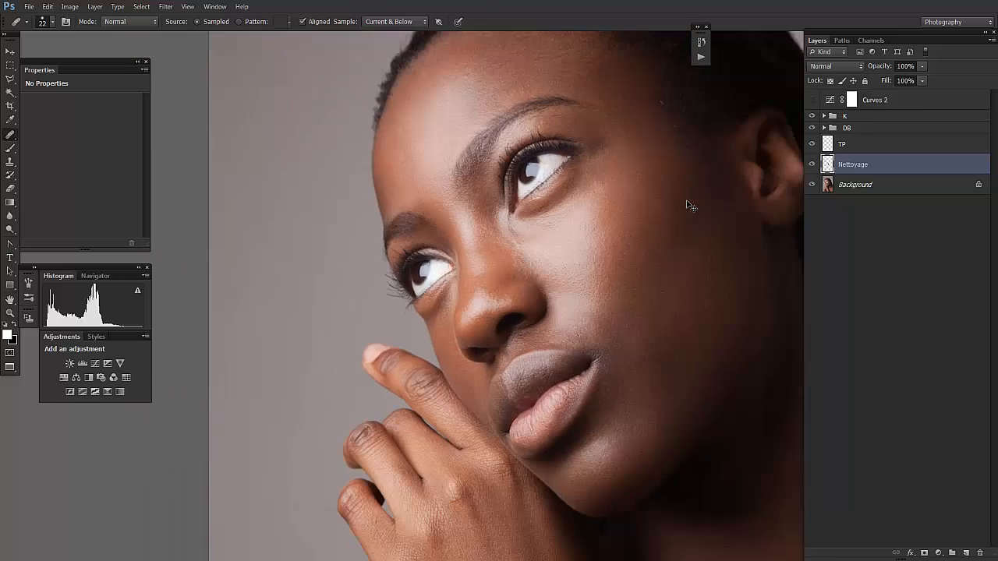
{"action": "key", "text": "ctrl+minus"}
{"action": "key", "text": "ctrl+minus"}
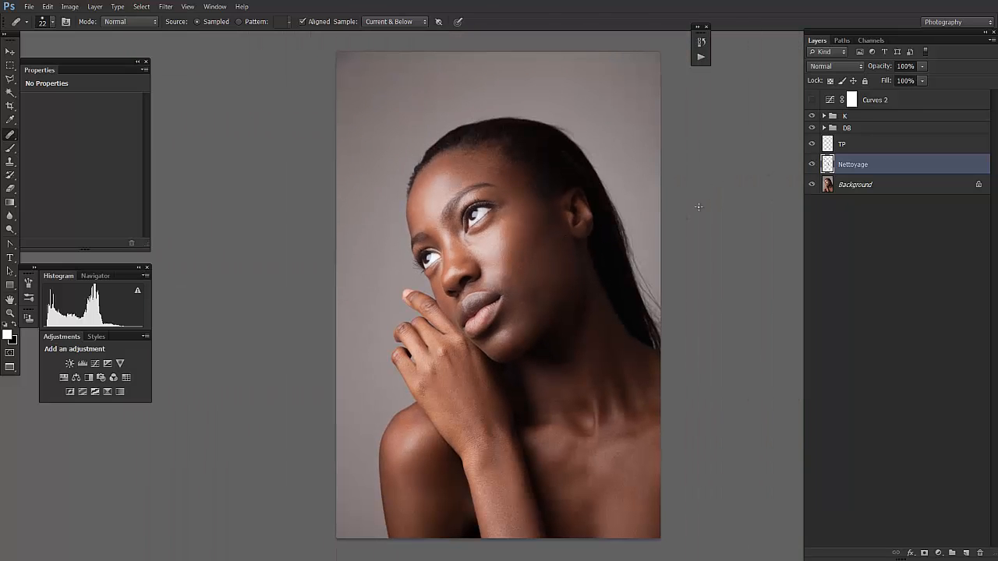
{"action": "left_click", "coordinate": [813, 186], "text": "alt"}
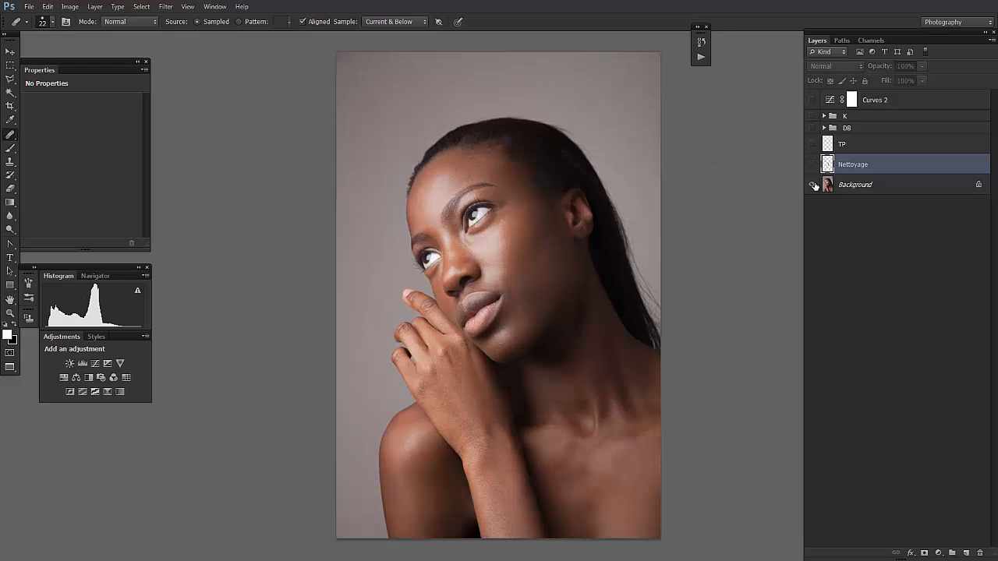
{"action": "left_click", "coordinate": [813, 185], "text": "alt"}
{"action": "left_click", "coordinate": [813, 186], "text": "alt"}
{"action": "left_click", "coordinate": [813, 186], "text": "alt"}
Step: Examine the nose, lips and chin up close, comparing the Background alone with the full retouch
{"action": "key", "text": "ctrl+plus"}
{"action": "key", "text": "ctrl+plus"}
{"action": "key", "text": "ctrl+plus"}
{"action": "key", "text": "ctrl+plus"}
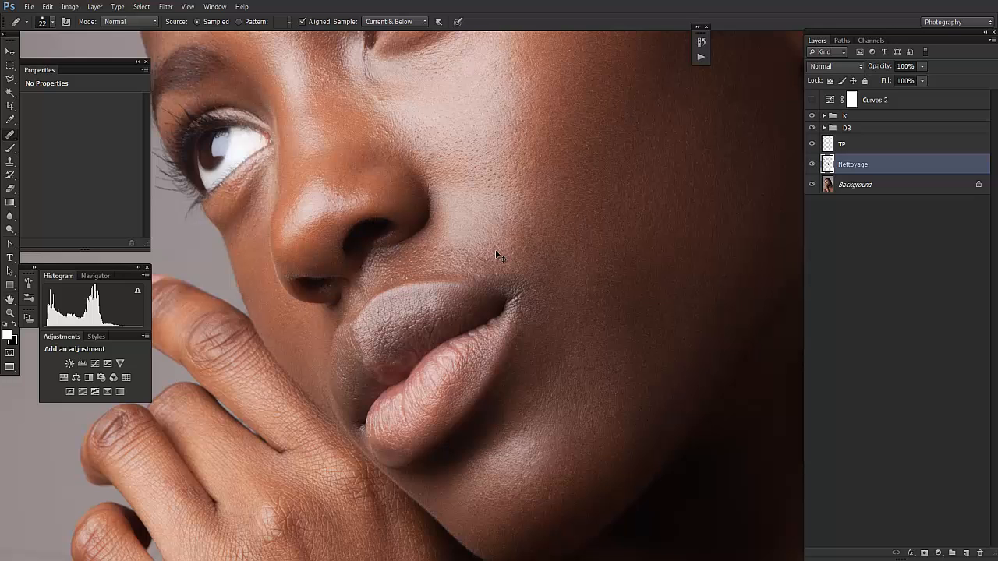
{"action": "key", "text": "ctrl+plus"}
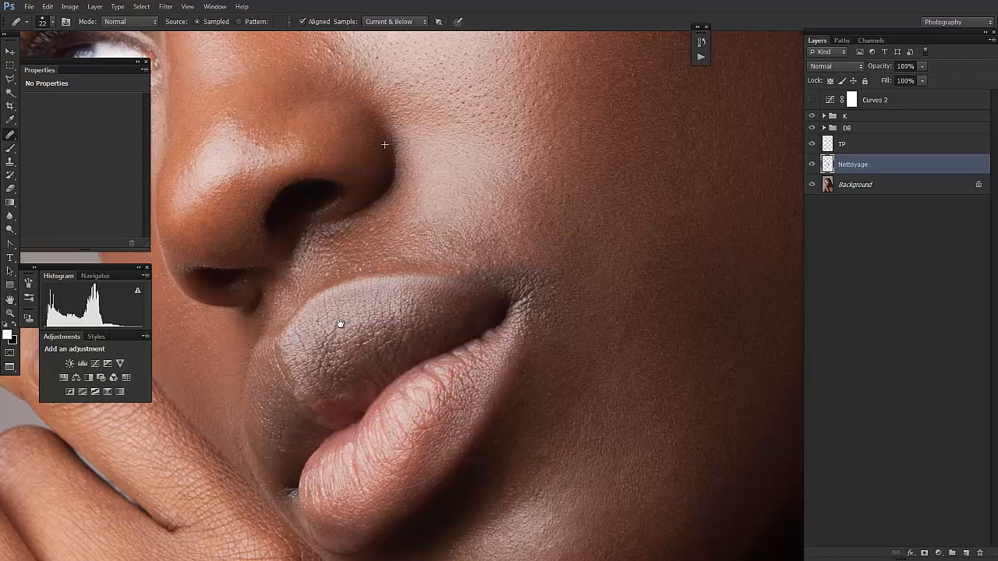
{"action": "left_click_drag", "start_coordinate": [338, 327], "coordinate": [470, 299]}
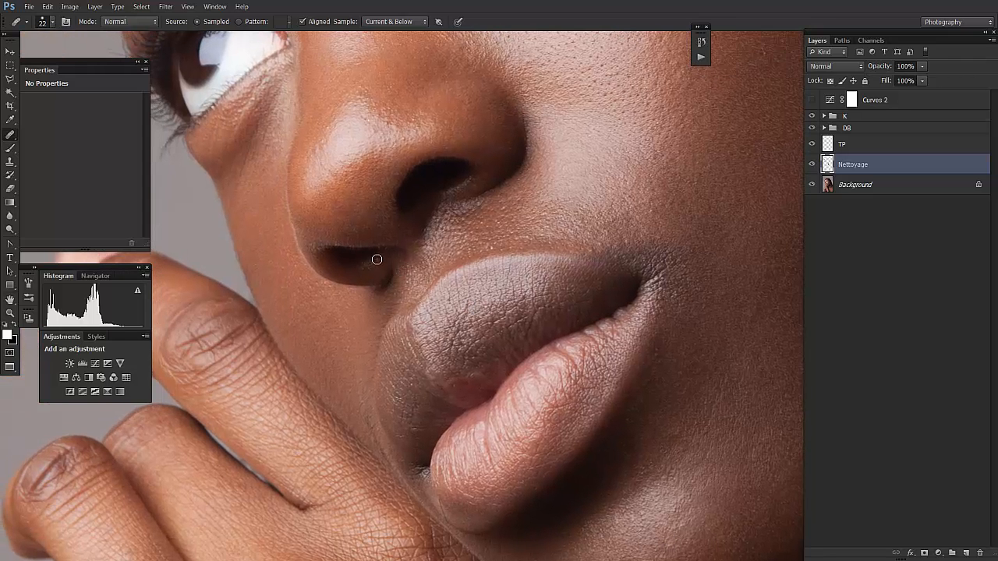
{"action": "left_click_drag", "start_coordinate": [440, 429], "coordinate": [431, 290]}
{"action": "left_click_drag", "start_coordinate": [491, 383], "coordinate": [445, 350]}
{"action": "left_click", "coordinate": [813, 184], "text": "alt"}
{"action": "left_click", "coordinate": [813, 184], "text": "alt"}
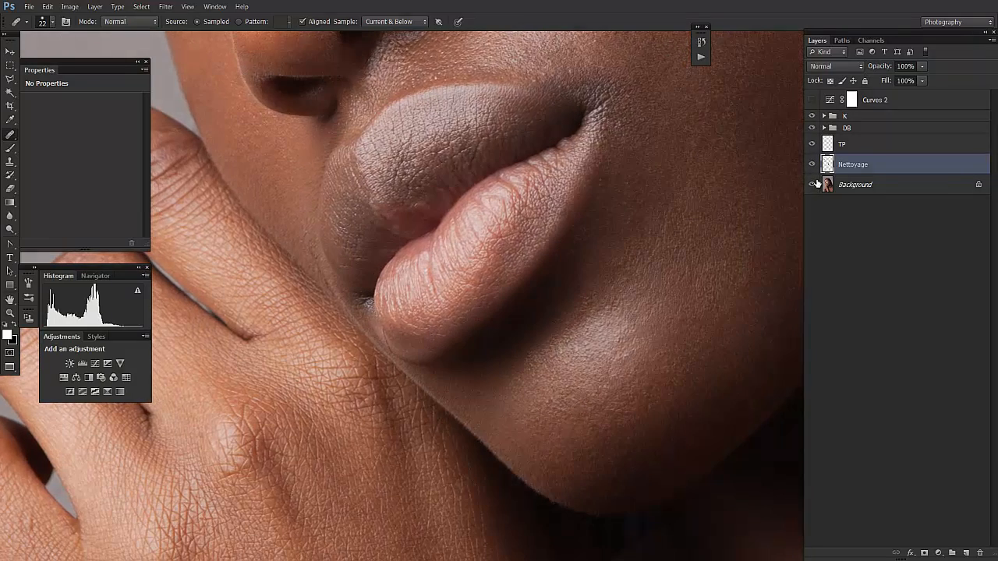
{"action": "left_click", "coordinate": [812, 184], "text": "alt"}
{"action": "left_click", "coordinate": [813, 184], "text": "alt"}
Step: Heal the faint crease on the upper cheek beneath the near eye's inner corner
{"action": "left_click_drag", "start_coordinate": [564, 414], "coordinate": [757, 220]}
{"action": "left_click_drag", "start_coordinate": [437, 239], "coordinate": [442, 243]}
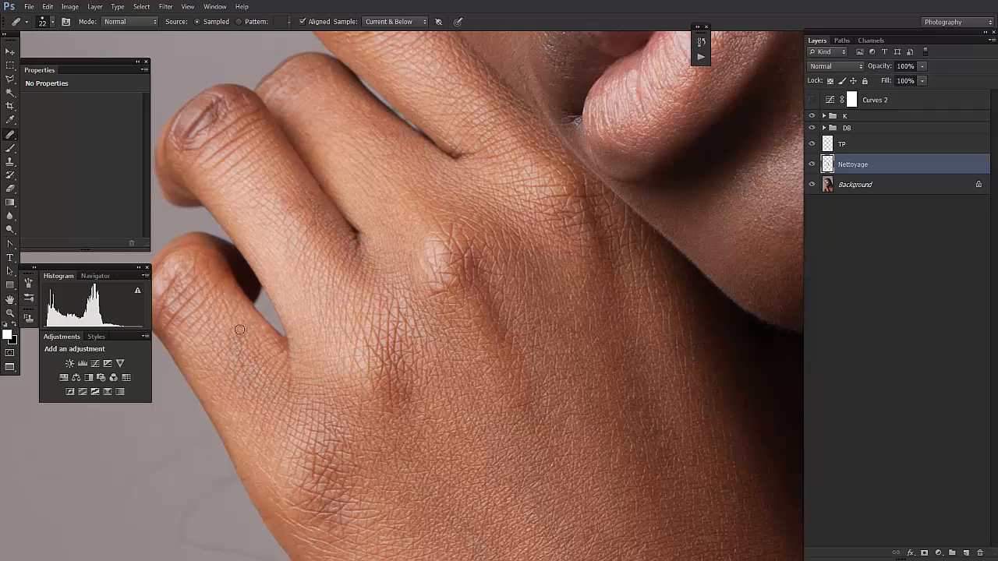
{"action": "left_click_drag", "start_coordinate": [350, 223], "coordinate": [324, 510]}
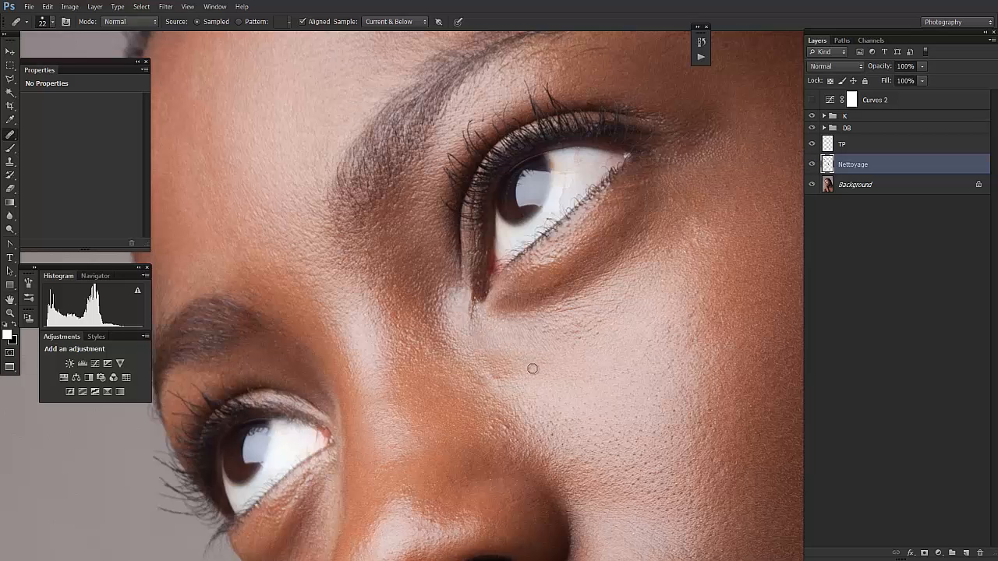
{"action": "left_click", "coordinate": [511, 385]}
{"action": "left_click_drag", "start_coordinate": [512, 385], "coordinate": [491, 379]}
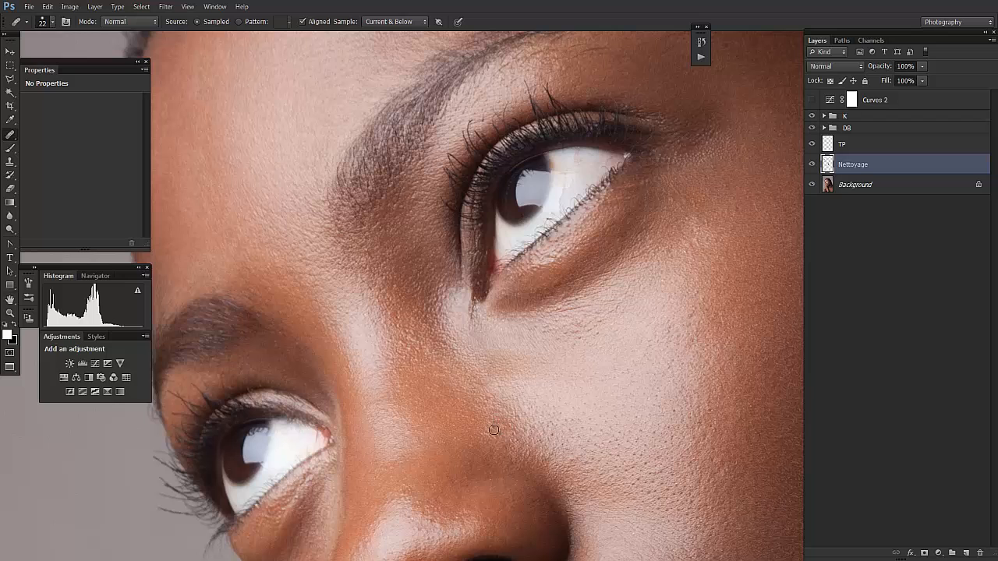
Step: Heal small blemishes along the nose bridge and side, resampling clean skin near each spot
{"action": "left_click_drag", "start_coordinate": [562, 309], "coordinate": [496, 242]}
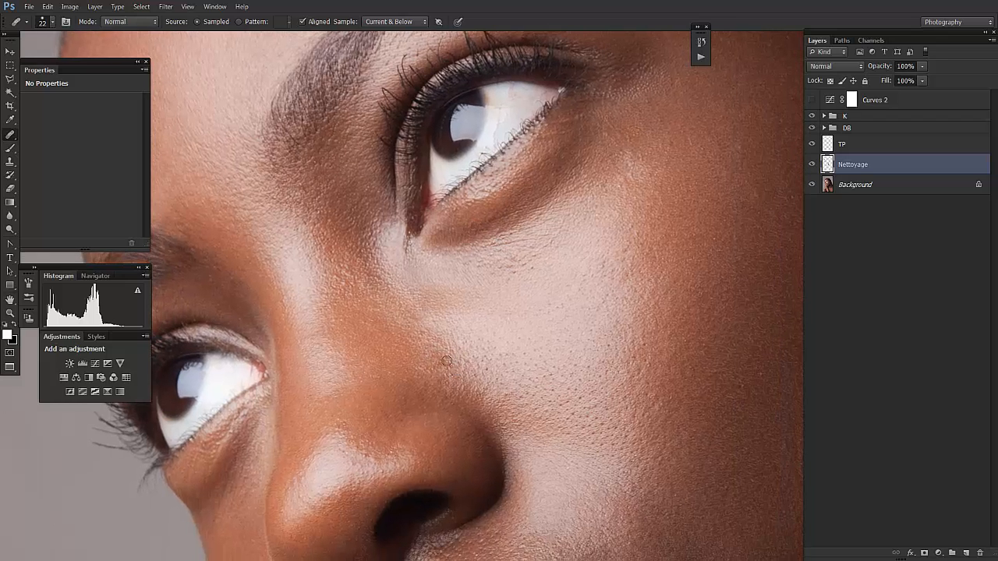
{"action": "left_click", "coordinate": [367, 367], "text": "alt"}
{"action": "left_click", "coordinate": [372, 376]}
{"action": "left_click", "coordinate": [352, 297], "text": "alt"}
{"action": "left_click", "coordinate": [338, 281]}
{"action": "left_click", "coordinate": [341, 350], "text": "alt"}
{"action": "left_click", "coordinate": [397, 351]}
Step: Heal isolated spots on the cheek under the near eye and on the skin beside its outer corner
{"action": "scroll", "coordinate": [397, 351], "scroll_direction": "down", "scroll_amount": 2}
{"action": "scroll", "coordinate": [397, 351], "scroll_direction": "right", "scroll_amount": 3}
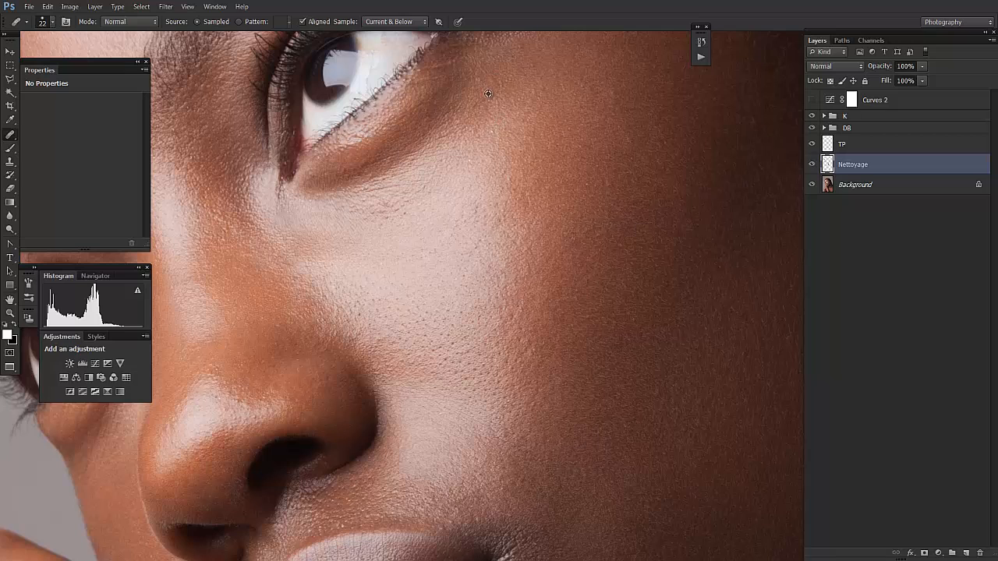
{"action": "left_click", "coordinate": [390, 223]}
{"action": "scroll", "coordinate": [463, 265], "scroll_direction": "up", "scroll_amount": 5}
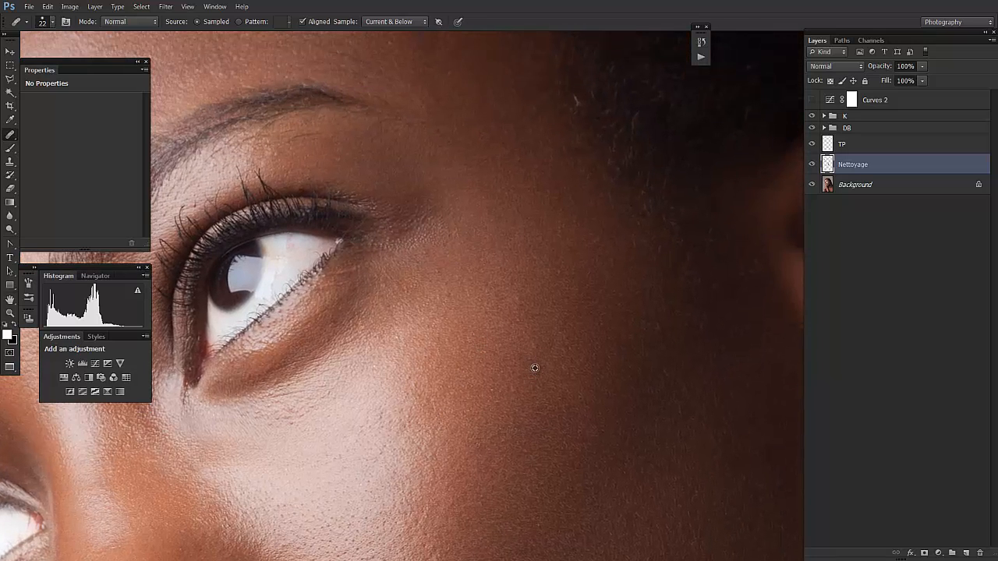
{"action": "left_click", "coordinate": [518, 302]}
{"action": "left_click", "coordinate": [435, 293]}
Step: Compare the face with the Nettoyage layer repeatedly hidden and shown, leaving the layer visible
{"action": "key", "text": "ctrl+minus"}
{"action": "key", "text": "ctrl+minus"}
{"action": "key", "text": "ctrl+minus"}
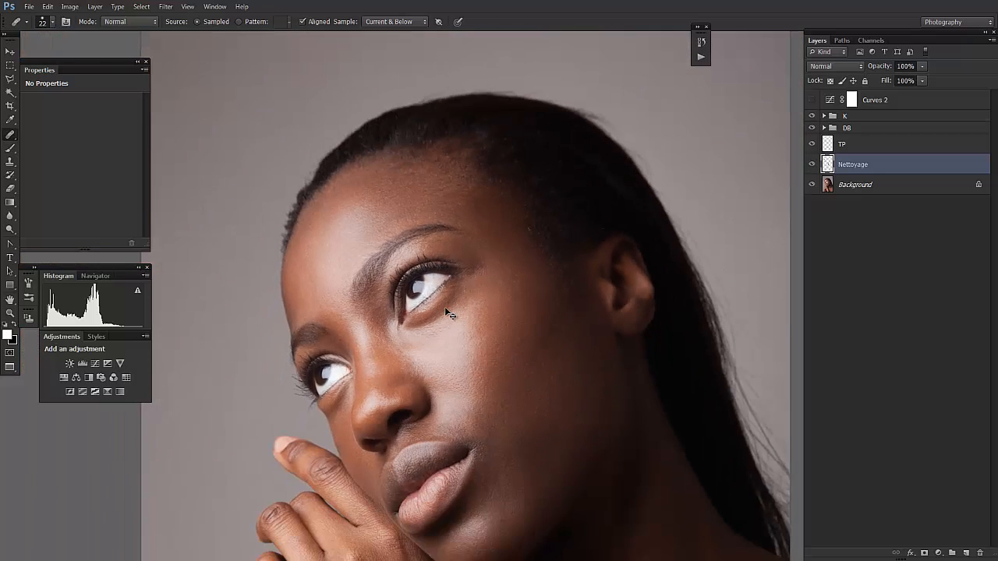
{"action": "left_click_drag", "start_coordinate": [606, 330], "coordinate": [627, 246]}
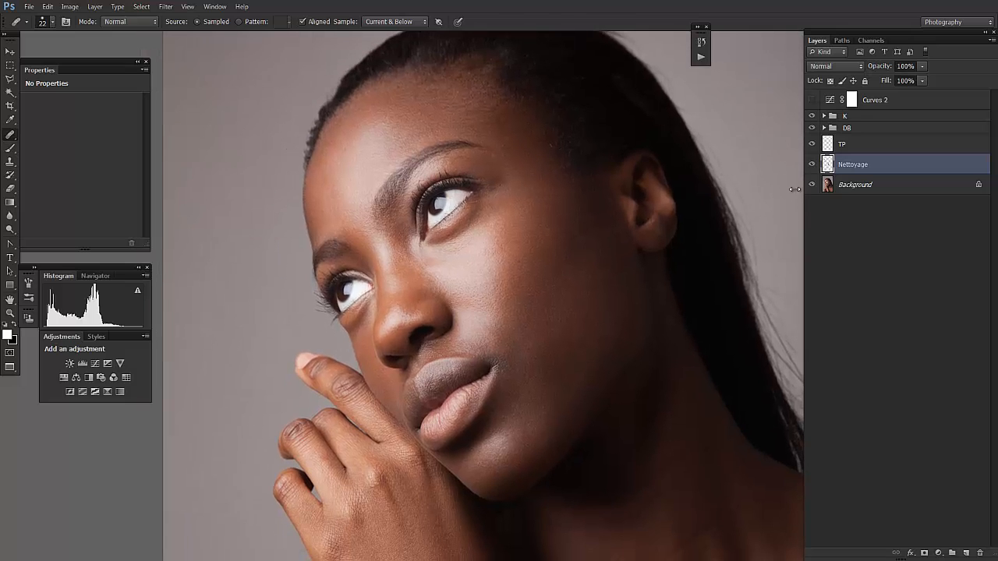
{"action": "left_click", "coordinate": [811, 165]}
{"action": "left_click", "coordinate": [814, 166]}
{"action": "left_click", "coordinate": [815, 166]}
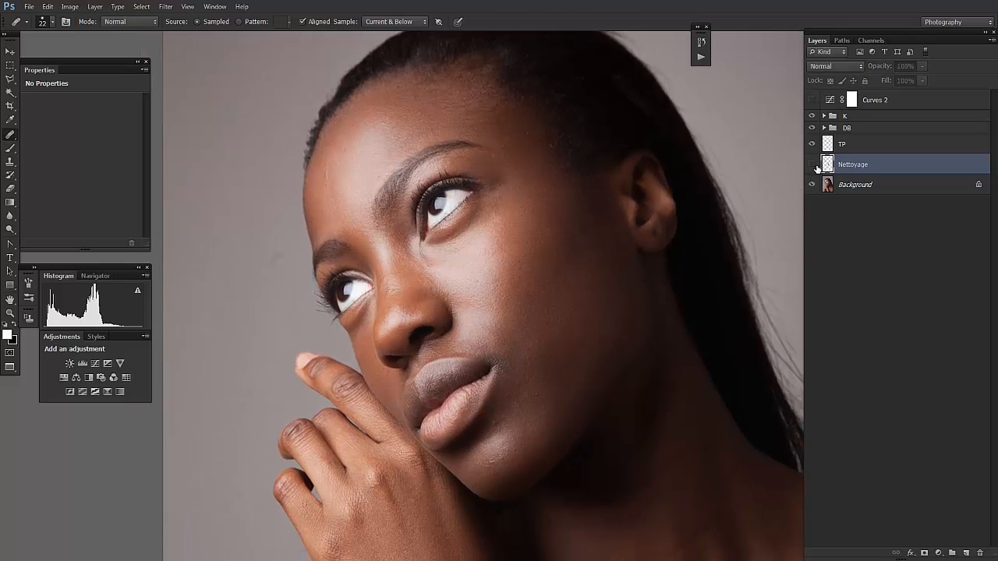
{"action": "left_click", "coordinate": [815, 166]}
{"action": "left_click", "coordinate": [815, 166]}
{"action": "left_click", "coordinate": [815, 166]}
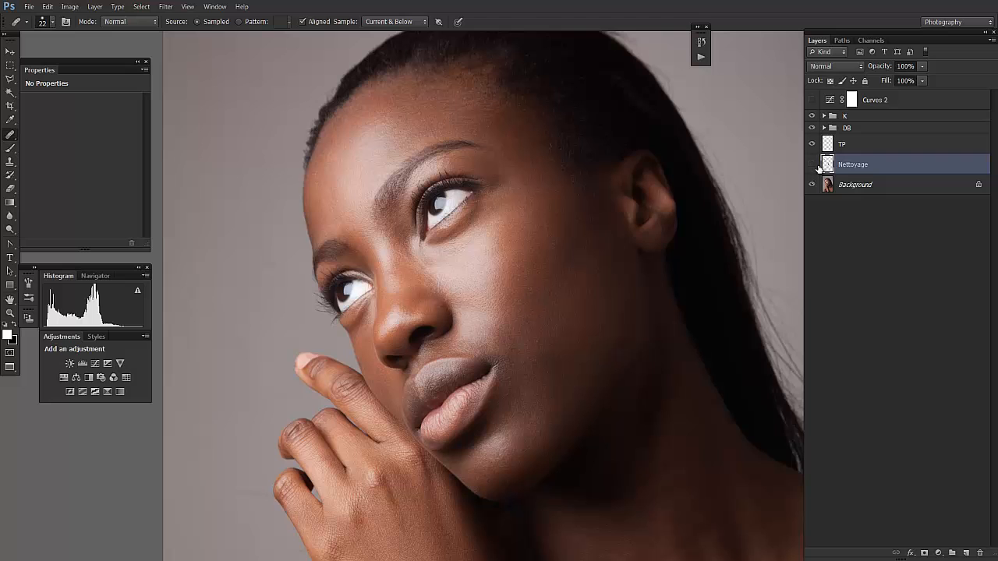
{"action": "left_click", "coordinate": [815, 166]}
{"action": "left_click", "coordinate": [815, 166]}
Step: Heal the small marks on the skin between the lower lip and the chin highlight
{"action": "key", "text": "ctrl+plus"}
{"action": "key", "text": "ctrl+plus"}
{"action": "left_click_drag", "start_coordinate": [508, 396], "coordinate": [484, 245]}
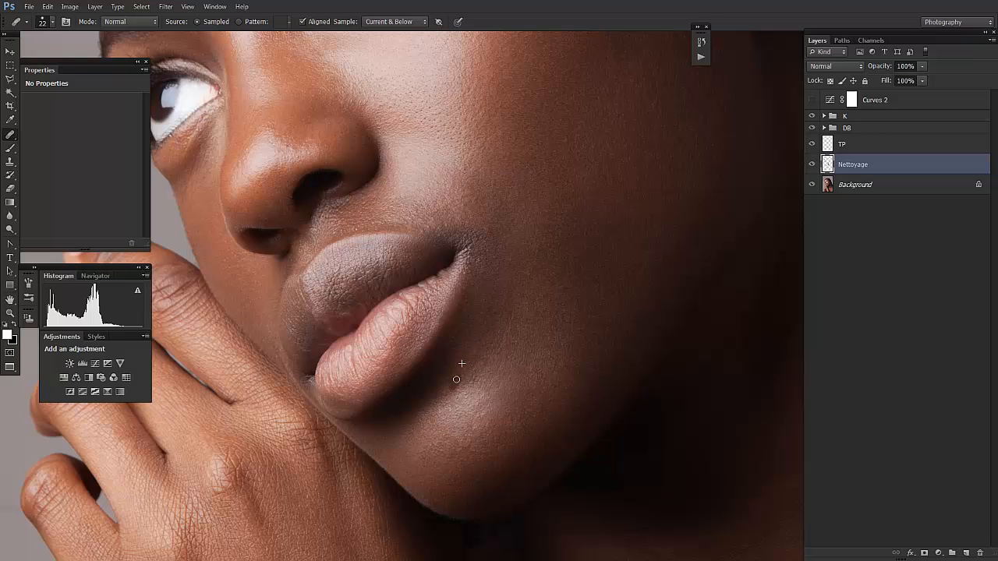
{"action": "left_click_drag", "start_coordinate": [456, 380], "coordinate": [470, 379]}
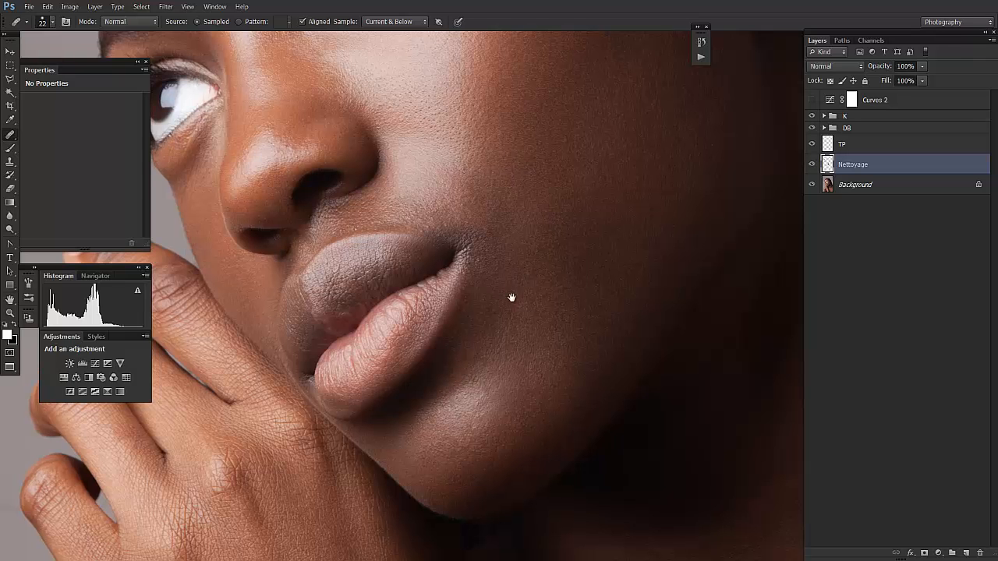
Step: Heal small marks on the temple beside the near eye and on the forehead, resampling clean skin near them
{"action": "scroll", "coordinate": [513, 294], "scroll_direction": "up", "scroll_amount": 5}
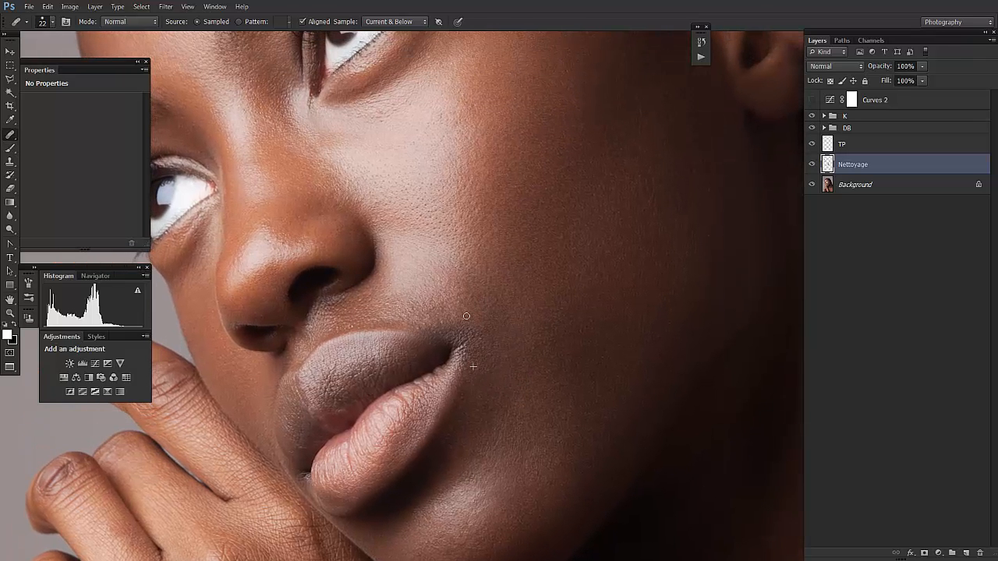
{"action": "scroll", "coordinate": [466, 316], "scroll_direction": "left", "scroll_amount": 5}
{"action": "scroll", "coordinate": [466, 315], "scroll_direction": "up", "scroll_amount": 2}
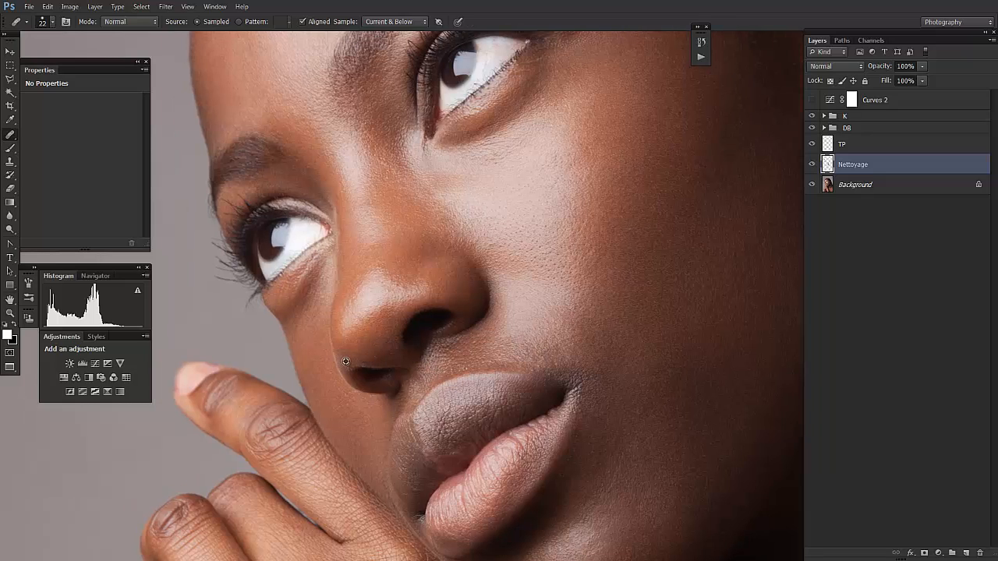
{"action": "scroll", "coordinate": [389, 276], "scroll_direction": "up", "scroll_amount": 11}
{"action": "scroll", "coordinate": [389, 276], "scroll_direction": "right", "scroll_amount": 2}
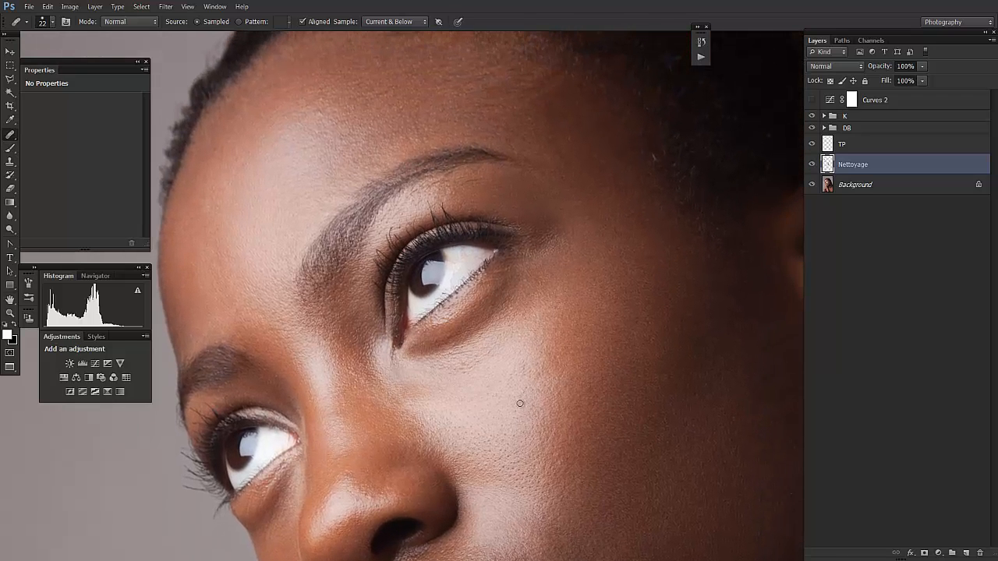
{"action": "scroll", "coordinate": [507, 338], "scroll_direction": "up", "scroll_amount": 6}
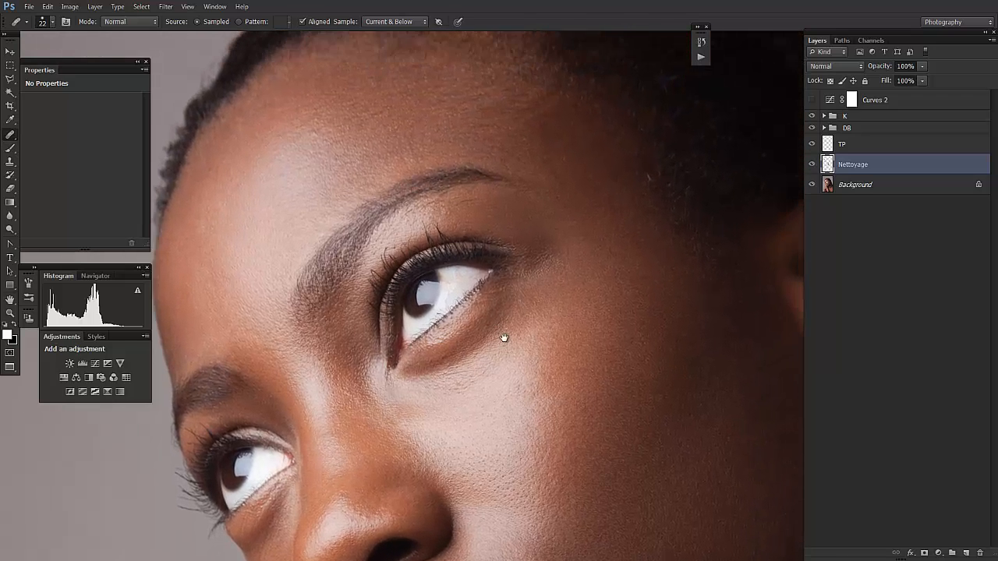
{"action": "left_click_drag", "start_coordinate": [578, 263], "coordinate": [555, 260]}
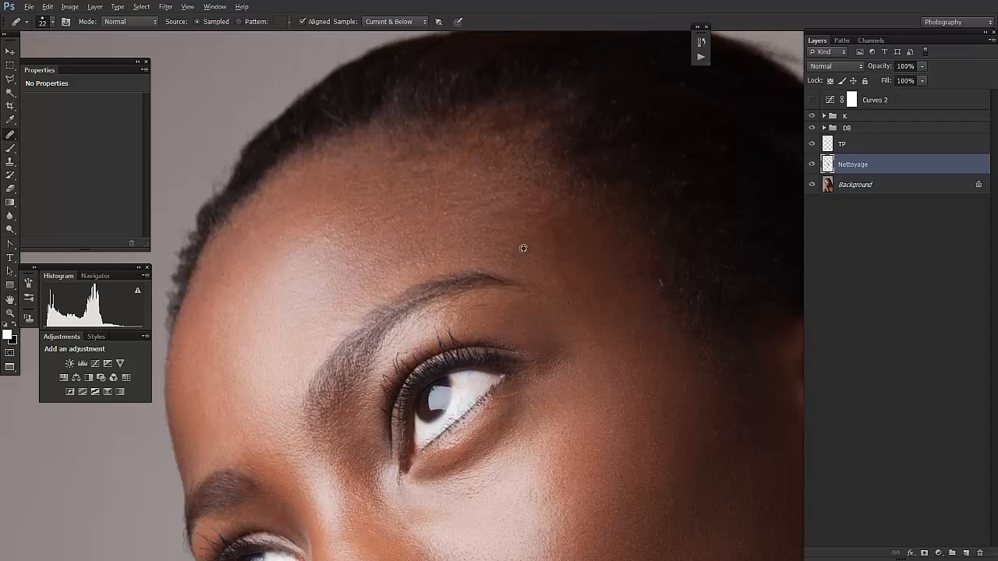
{"action": "key", "text": "alt"}
{"action": "left_click", "coordinate": [665, 287], "text": "alt"}
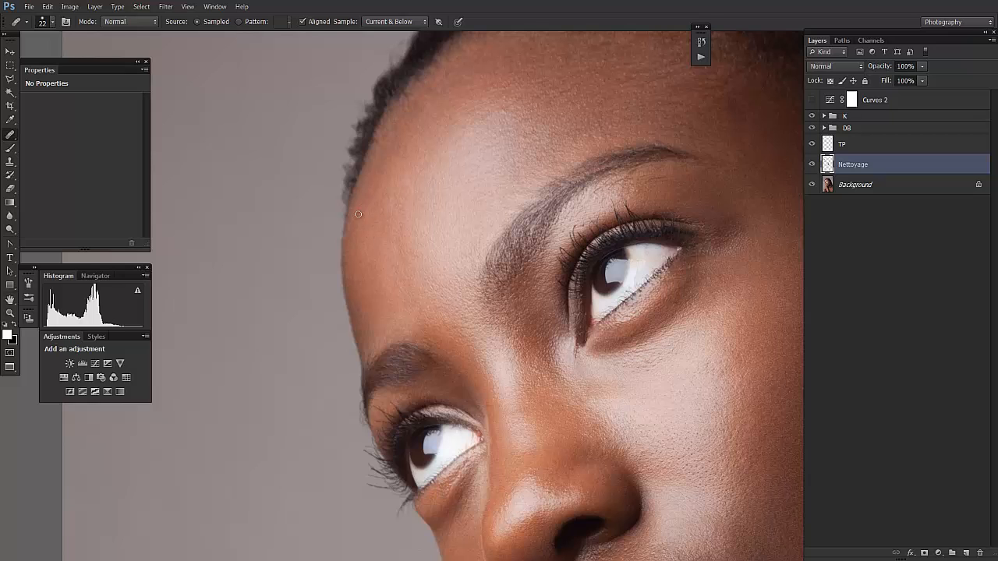
{"action": "left_click_drag", "start_coordinate": [440, 214], "coordinate": [421, 288]}
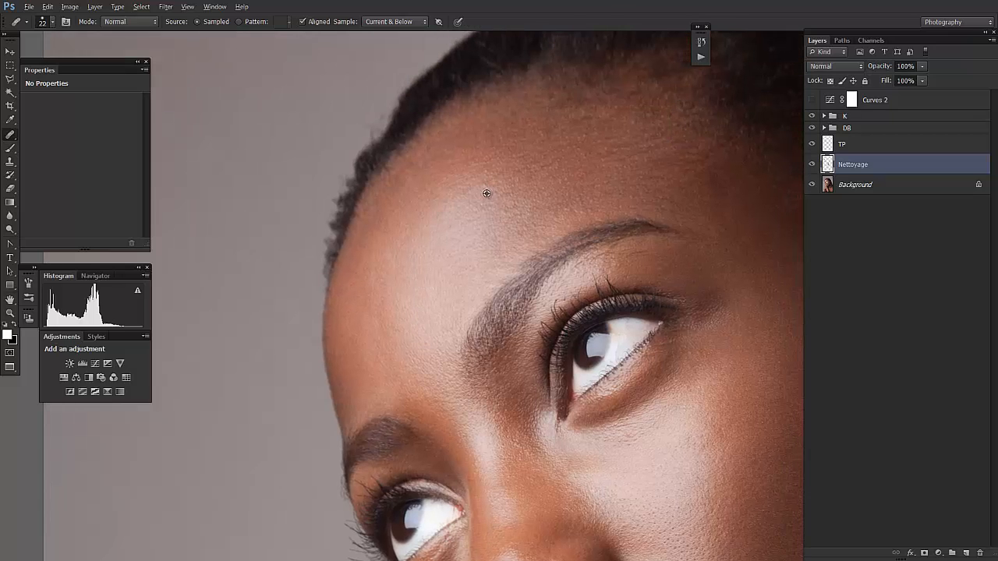
{"action": "left_click", "coordinate": [486, 204], "text": "alt"}
Step: Enlarge the Healing Brush to 73 px and heal the skin between the near eyebrow's outer end and the hairline
{"action": "left_click_drag", "start_coordinate": [557, 238], "coordinate": [465, 195]}
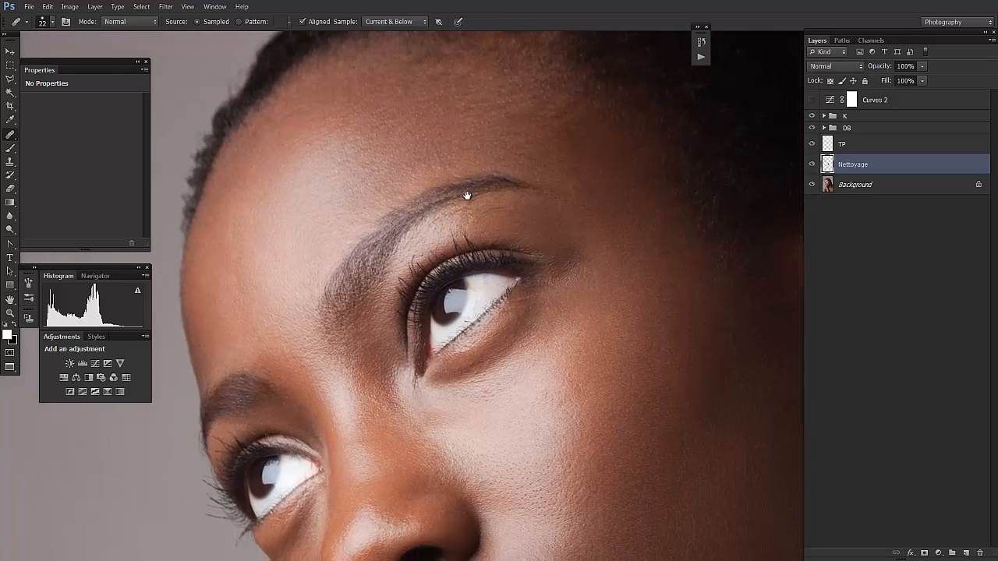
{"action": "left_click_drag", "start_coordinate": [619, 202], "coordinate": [617, 200]}
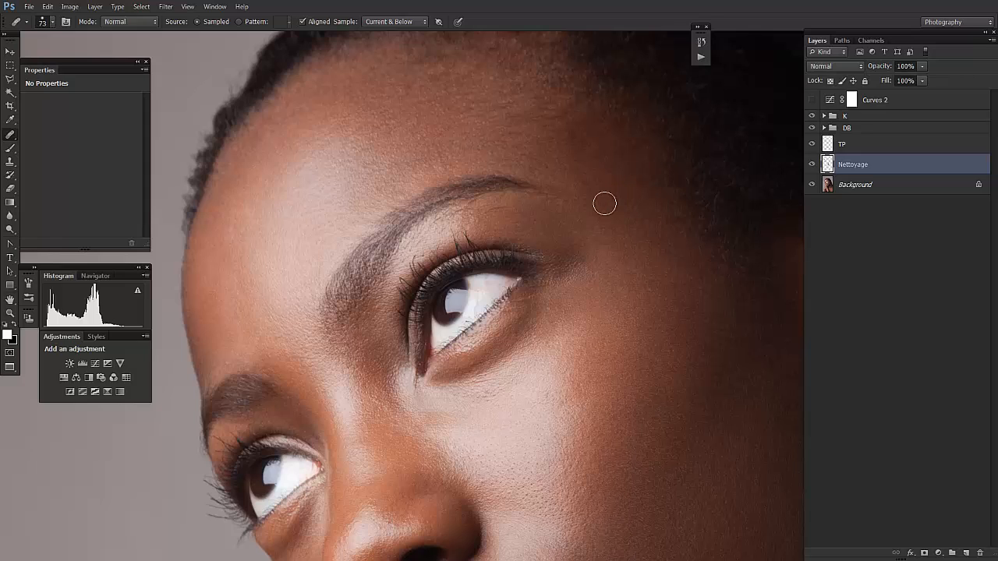
{"action": "left_click_drag", "start_coordinate": [632, 163], "coordinate": [632, 162]}
{"action": "mouse_move", "coordinate": [594, 191]}
{"action": "left_mouse_down"}
{"action": "mouse_move", "coordinate": [601, 135]}
{"action": "mouse_move", "coordinate": [597, 162]}
{"action": "mouse_move", "coordinate": [575, 138]}
{"action": "mouse_move", "coordinate": [587, 166]}
{"action": "left_mouse_up"}
{"action": "left_click", "coordinate": [591, 157], "text": "alt"}
{"action": "left_click_drag", "start_coordinate": [507, 222], "coordinate": [488, 228]}
Step: Heal the fine stray marks between the near eyebrow and upper eyelid with a 12 px brush, resampling skin close by
{"action": "key", "text": "ctrl+plus"}
{"action": "left_click_drag", "start_coordinate": [418, 230], "coordinate": [476, 256]}
{"action": "left_click_drag", "start_coordinate": [417, 279], "coordinate": [407, 277]}
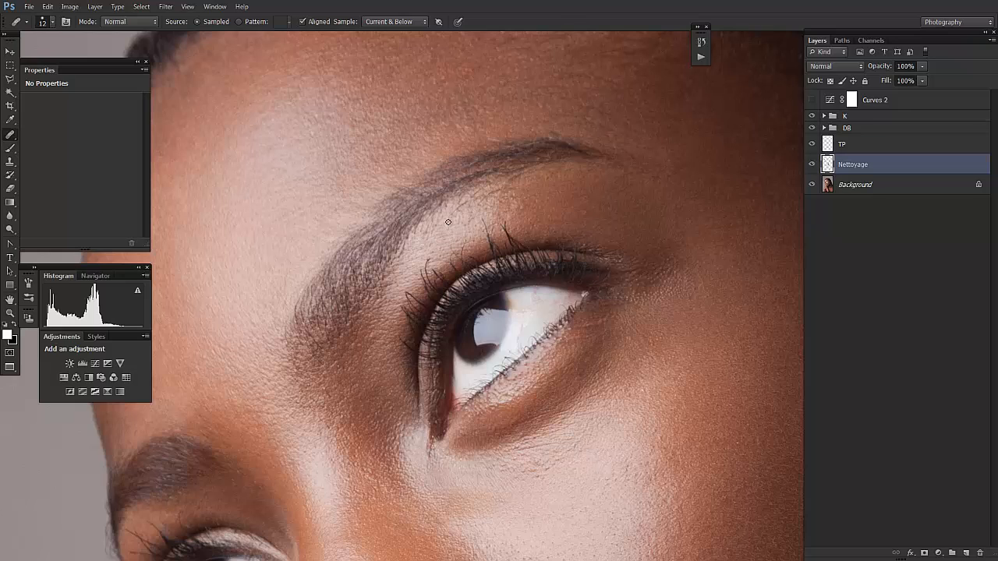
{"action": "left_click", "coordinate": [468, 232], "text": "alt"}
{"action": "left_click_drag", "start_coordinate": [474, 218], "coordinate": [468, 223]}
{"action": "left_click", "coordinate": [456, 234], "text": "alt"}
{"action": "left_click", "coordinate": [464, 225]}
{"action": "left_click", "coordinate": [462, 205], "text": "alt"}
{"action": "left_click", "coordinate": [461, 223]}
{"action": "left_click", "coordinate": [459, 230], "text": "alt"}
{"action": "left_click", "coordinate": [458, 220]}
Step: Compare the brow area with the Nettoyage layer hidden and shown, and heal the remaining marks under the eyebrow's arch
{"action": "left_click", "coordinate": [811, 164]}
{"action": "left_click", "coordinate": [811, 164]}
{"action": "left_click_drag", "start_coordinate": [503, 215], "coordinate": [521, 211]}
{"action": "left_click_drag", "start_coordinate": [499, 207], "coordinate": [500, 205]}
Step: Compare the whole portrait before and after cleanup by repeatedly hiding and showing the Nettoyage layer, leaving it hidden
{"action": "key", "text": "ctrl+minus"}
{"action": "key", "text": "ctrl+minus"}
{"action": "key", "text": "ctrl+minus"}
{"action": "key", "text": "ctrl+minus"}
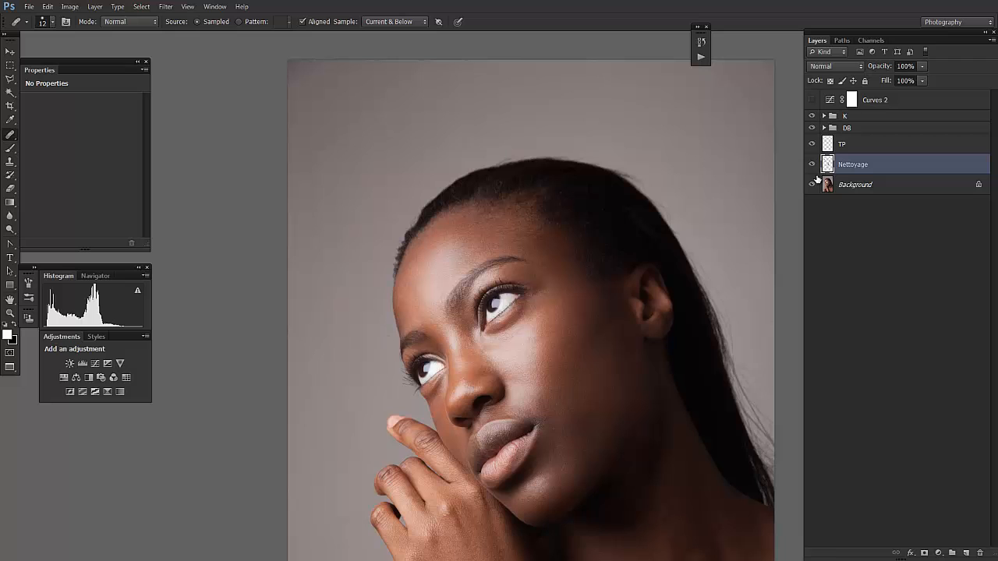
{"action": "left_click", "coordinate": [811, 164]}
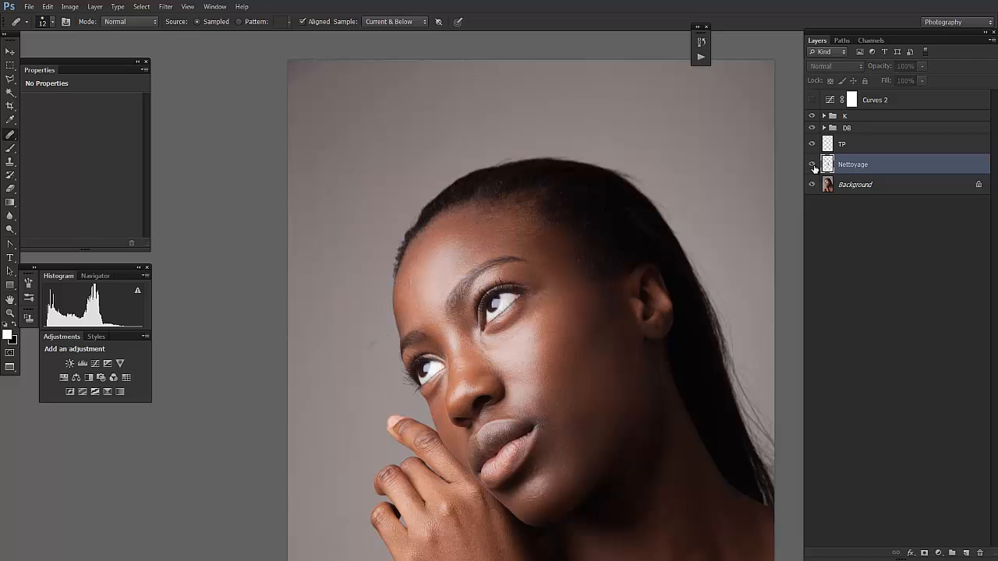
{"action": "left_click", "coordinate": [812, 164]}
{"action": "left_click", "coordinate": [811, 164]}
{"action": "left_click_drag", "start_coordinate": [619, 382], "coordinate": [578, 285]}
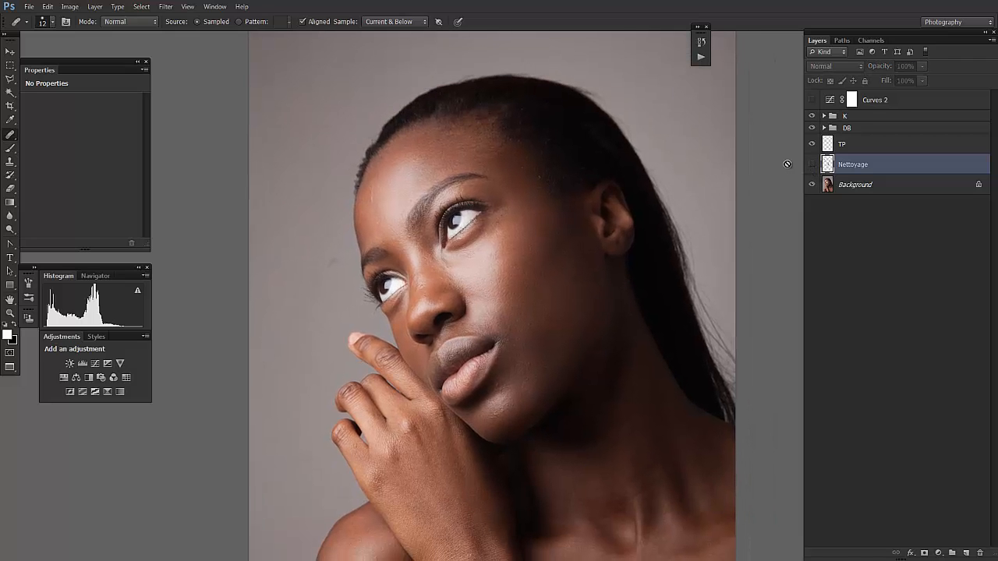
{"action": "left_click", "coordinate": [813, 165]}
{"action": "left_click", "coordinate": [811, 164]}
{"action": "left_click", "coordinate": [811, 165]}
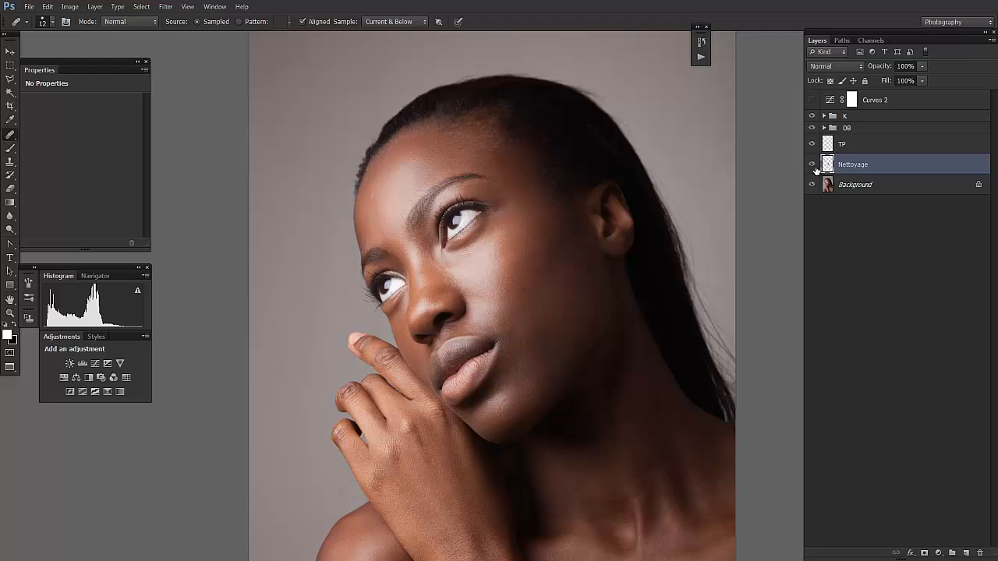
{"action": "left_click", "coordinate": [812, 164]}
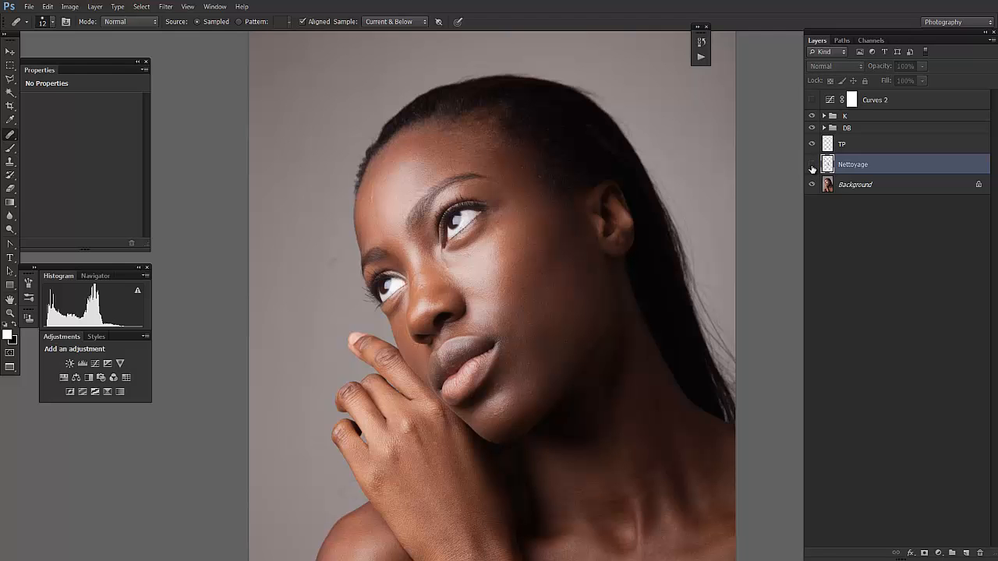
Step: Examine the original skin close up from chin to forehead and compare it with the Nettoyage cleanup, leaving the layer visible
{"action": "key", "text": "ctrl+plus"}
{"action": "key", "text": "ctrl+plus"}
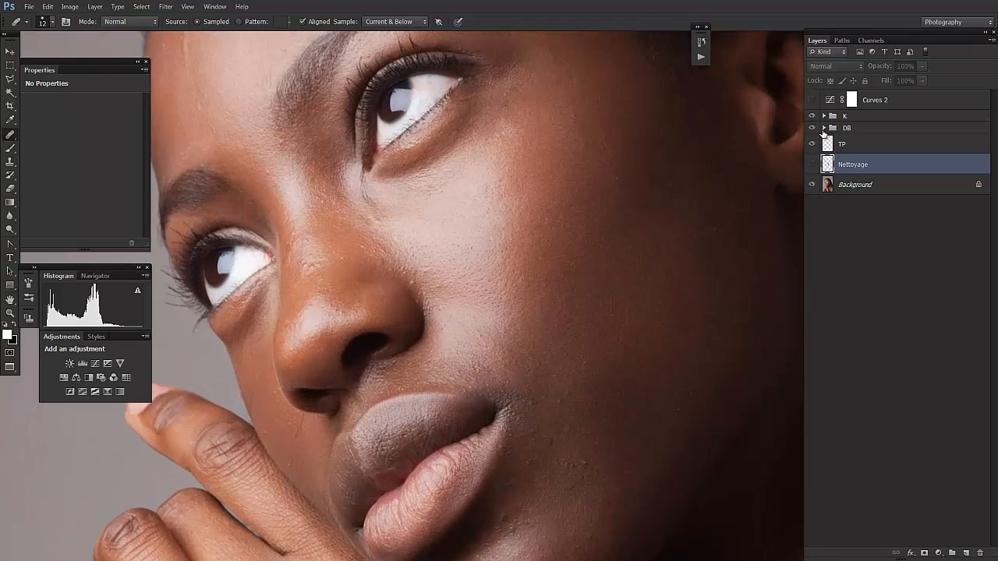
{"action": "mouse_move", "coordinate": [601, 415]}
{"action": "left_mouse_down"}
{"action": "mouse_move", "coordinate": [584, 241]}
{"action": "mouse_move", "coordinate": [553, 311]}
{"action": "left_mouse_up"}
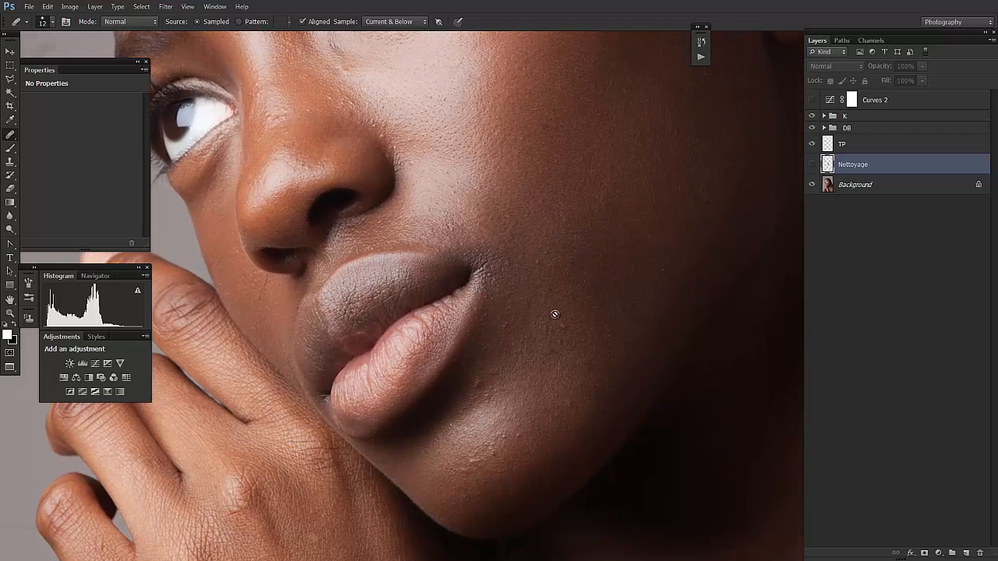
{"action": "left_click_drag", "start_coordinate": [510, 244], "coordinate": [625, 457]}
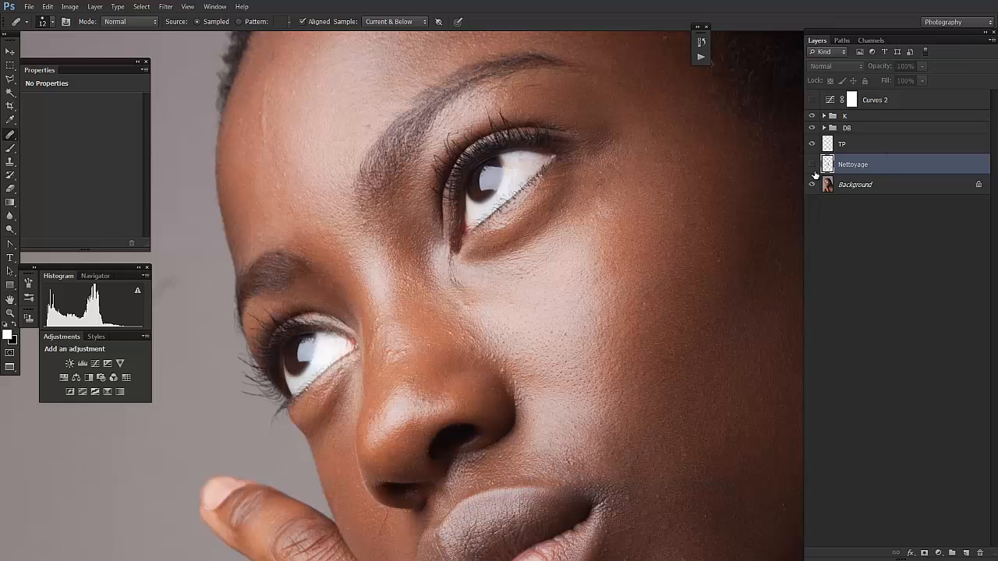
{"action": "left_click", "coordinate": [811, 164]}
{"action": "left_click_drag", "start_coordinate": [626, 341], "coordinate": [566, 387]}
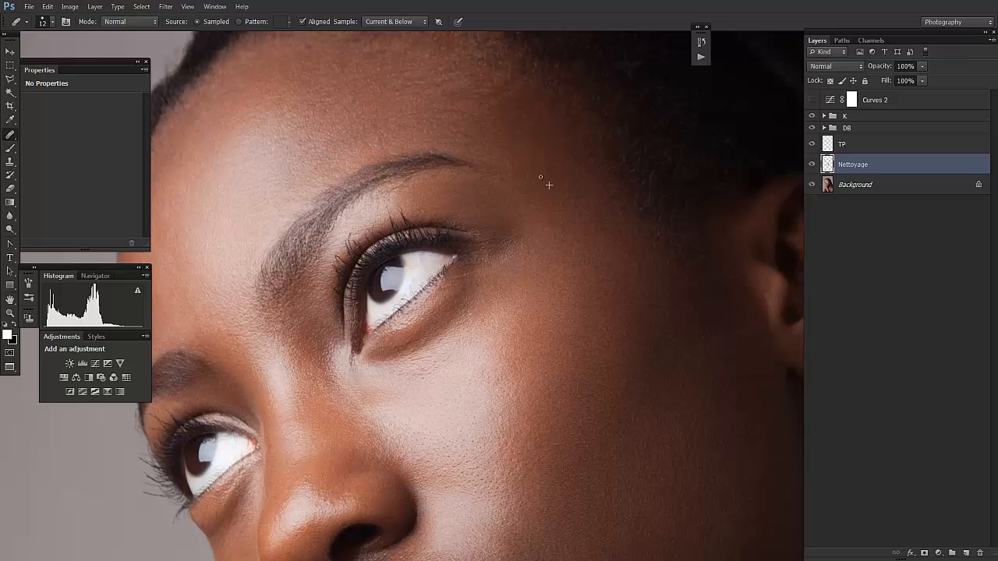
{"action": "scroll", "coordinate": [576, 323], "scroll_direction": "down", "scroll_amount": 3}
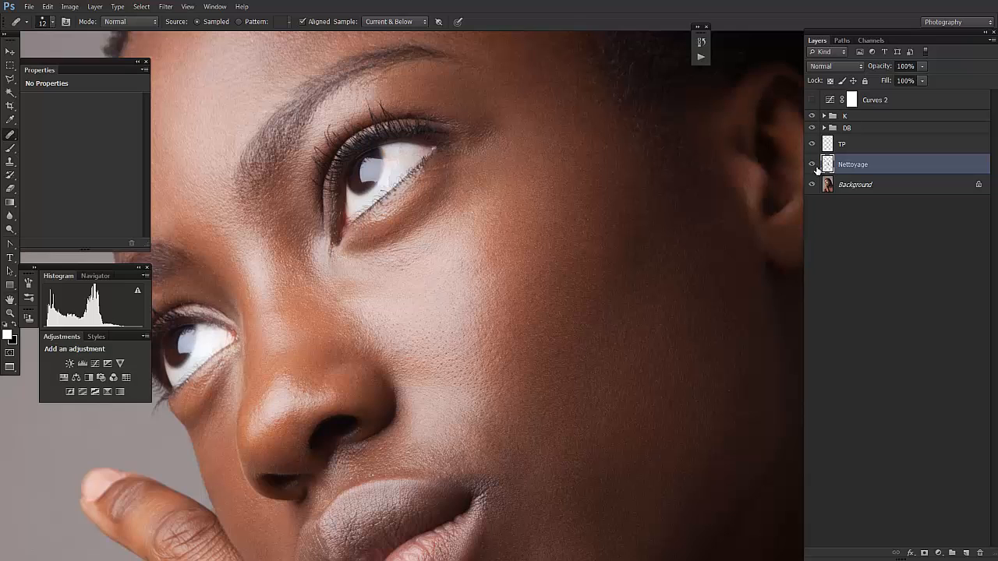
{"action": "left_click", "coordinate": [812, 164]}
{"action": "left_click", "coordinate": [811, 164]}
Step: Enlarge the Healing Brush to 32 px and heal the shaded cheek in front of the ear
{"action": "key", "text": "ctrl+minus"}
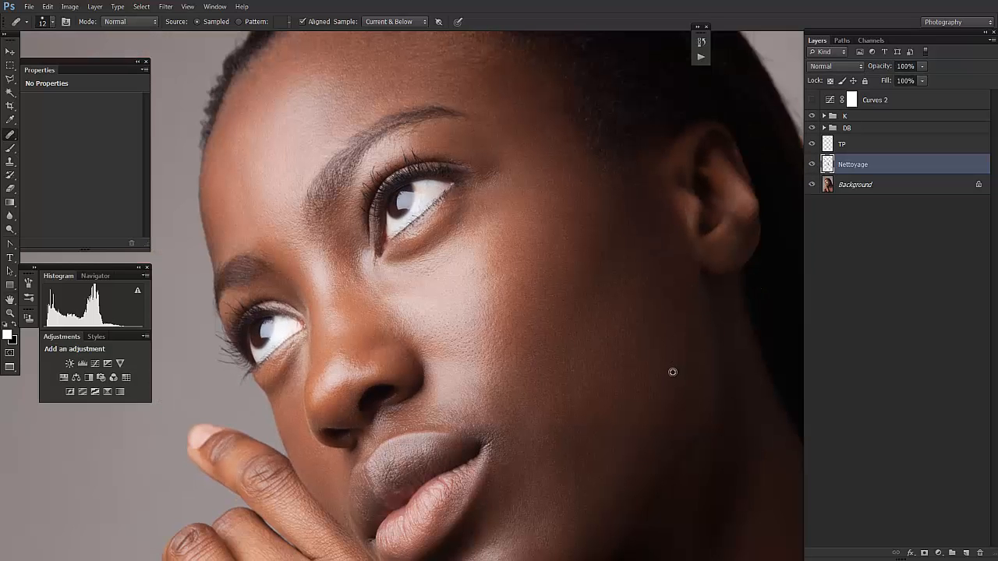
{"action": "left_click_drag", "start_coordinate": [663, 346], "coordinate": [639, 277]}
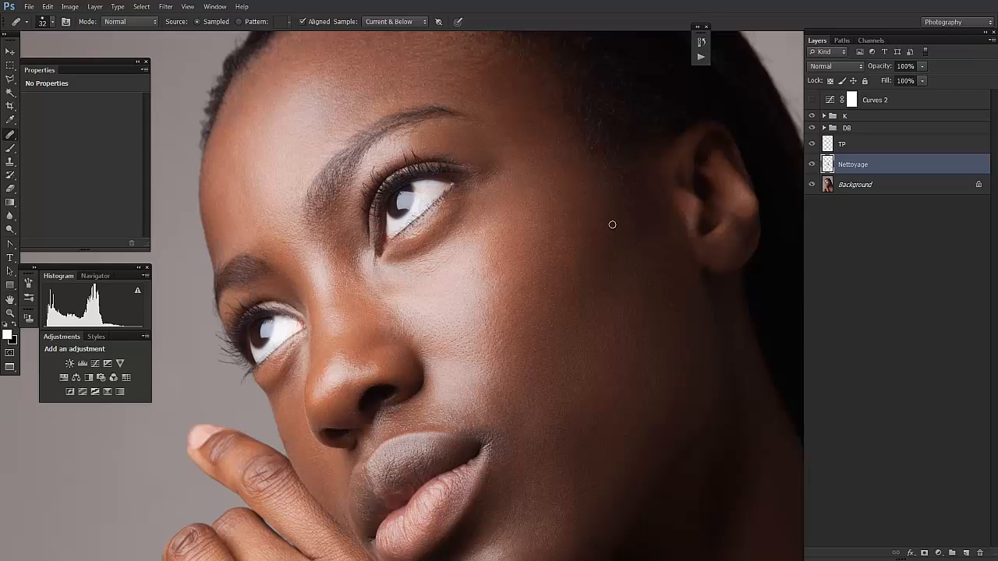